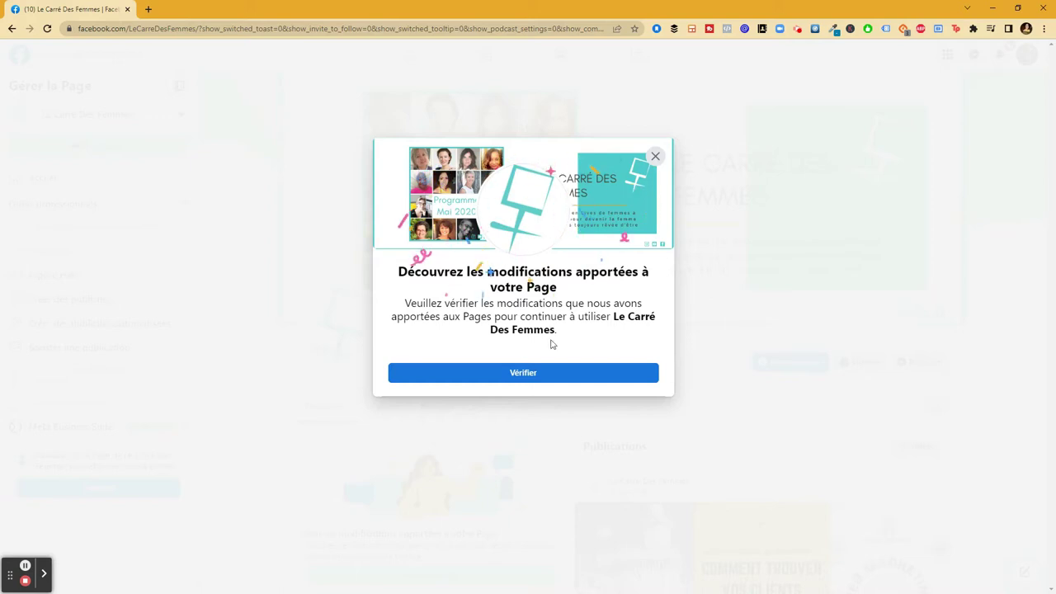
# - Review the changes made to Le Carré Des Femmes and start using the updated Page
pyautogui.click(523, 374)
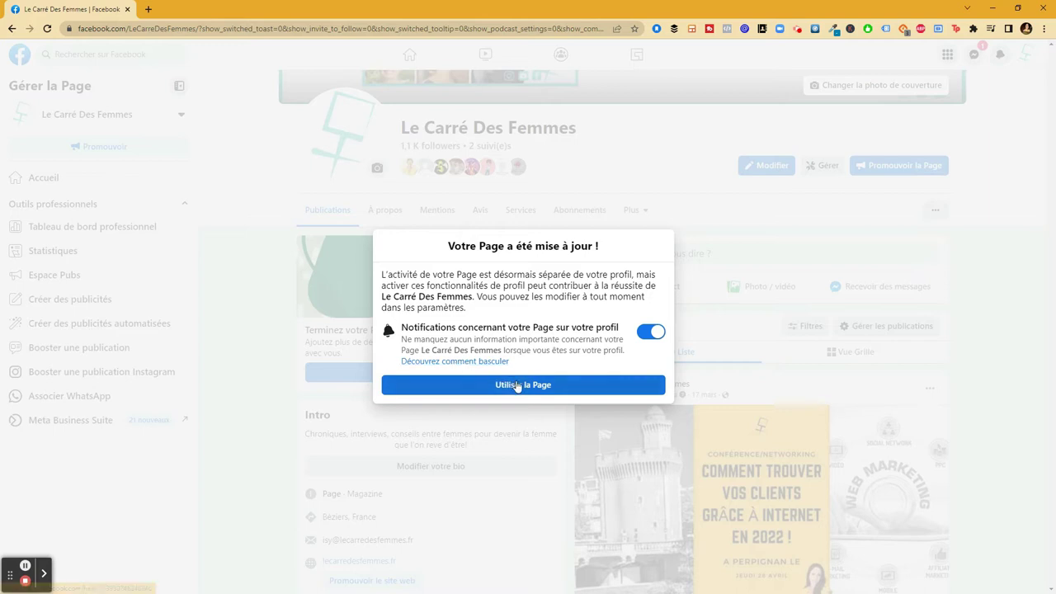
pyautogui.rightClick(519, 388)
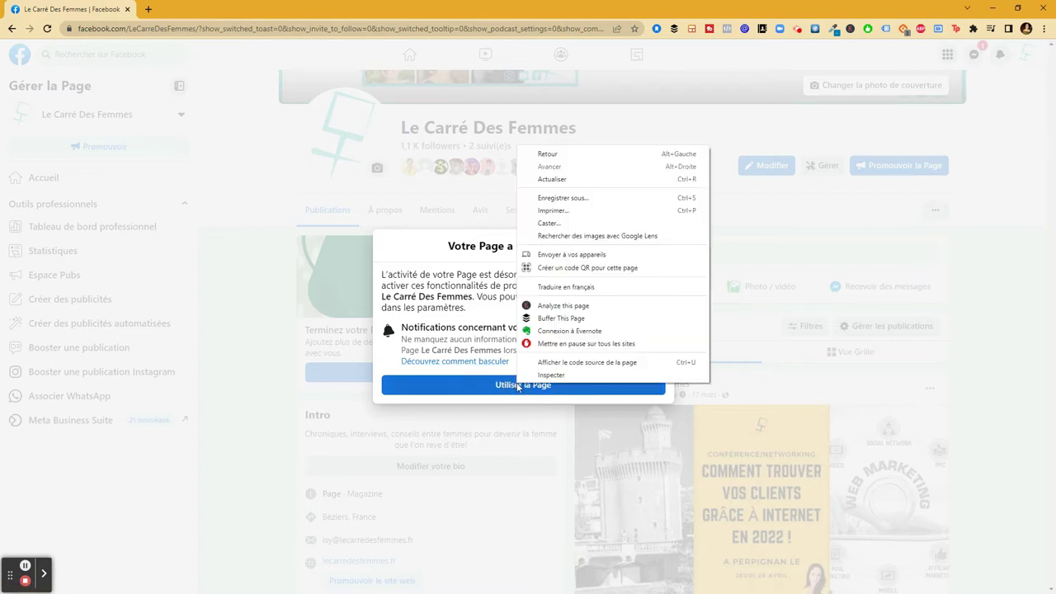
pyautogui.click(518, 385)
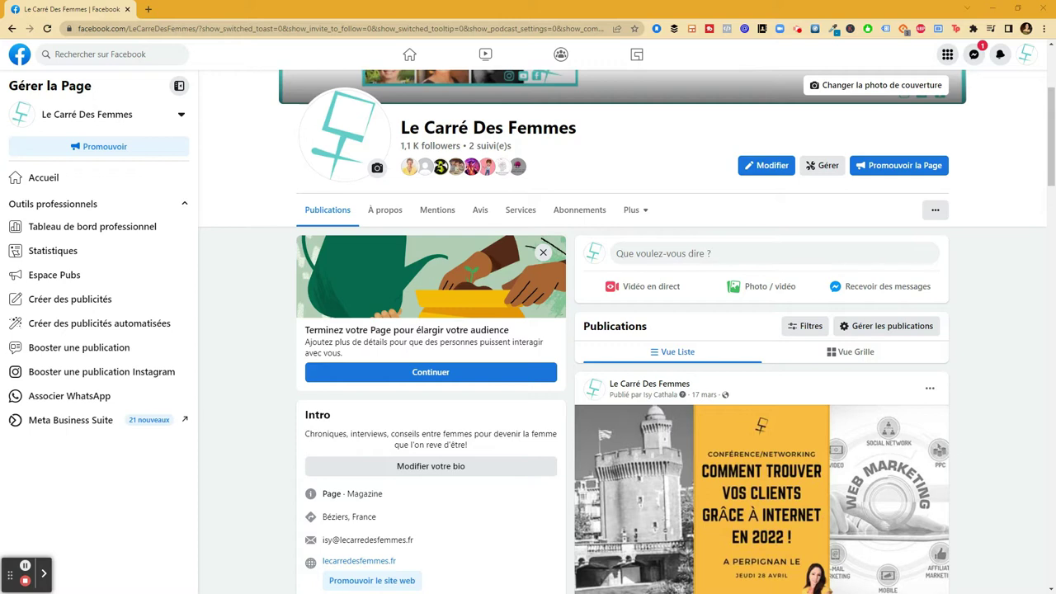
# - Examine the layout of the Academy - Formations Page for comparison and return to Le Carré Des Femmes
pyautogui.click(44, 573)
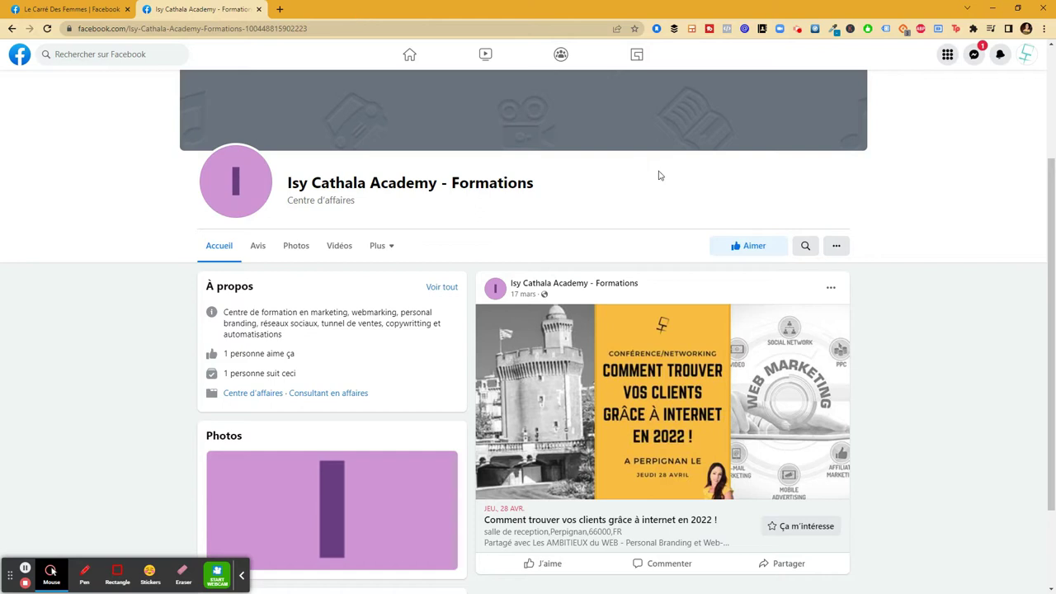
pyautogui.click(1050, 224)
pyautogui.moveTo(1052, 246)
pyautogui.mouseDown()
pyautogui.moveTo(1053, 323)
pyautogui.moveTo(1046, 188)
pyautogui.moveTo(1054, 332)
pyautogui.moveTo(1048, 247)
pyautogui.mouseUp()
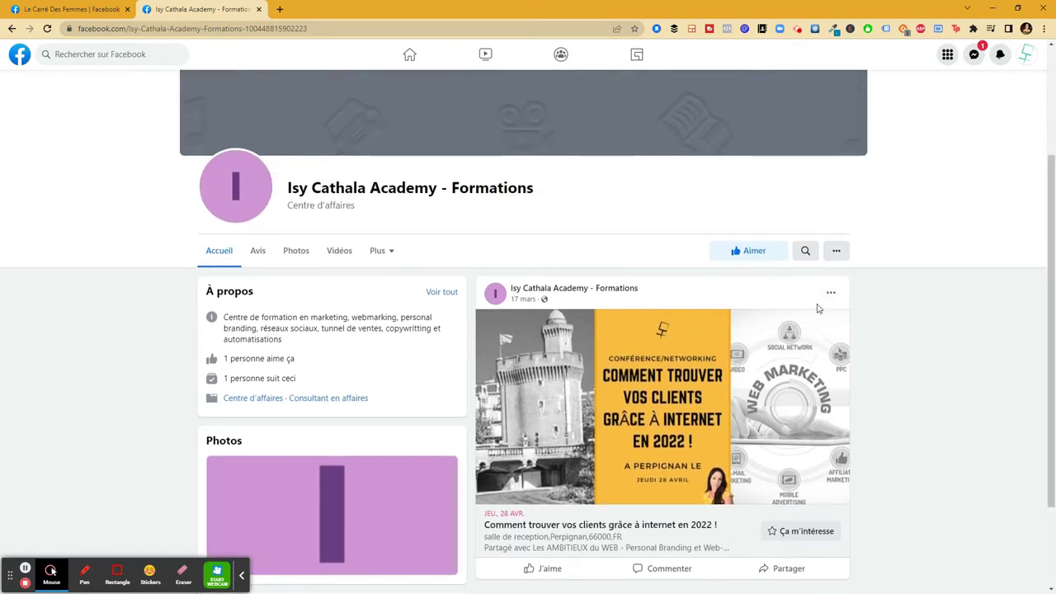
pyautogui.click(55, 9)
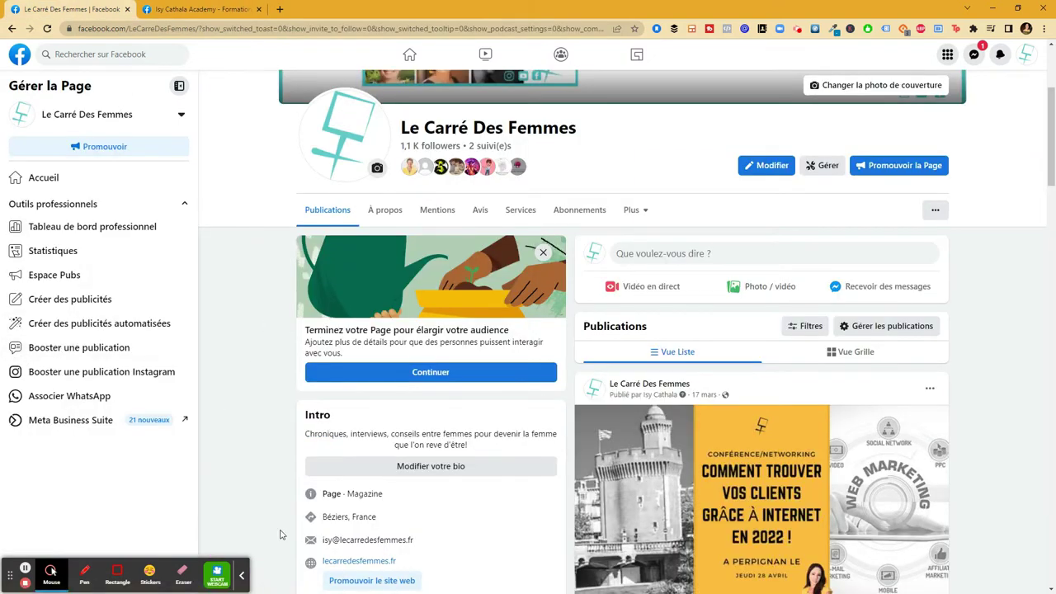
# - Compare the cover, intro and publications of Le Carré Des Femmes with the layout of the Academy - Formations Page
pyautogui.scroll(3, 557, 251)
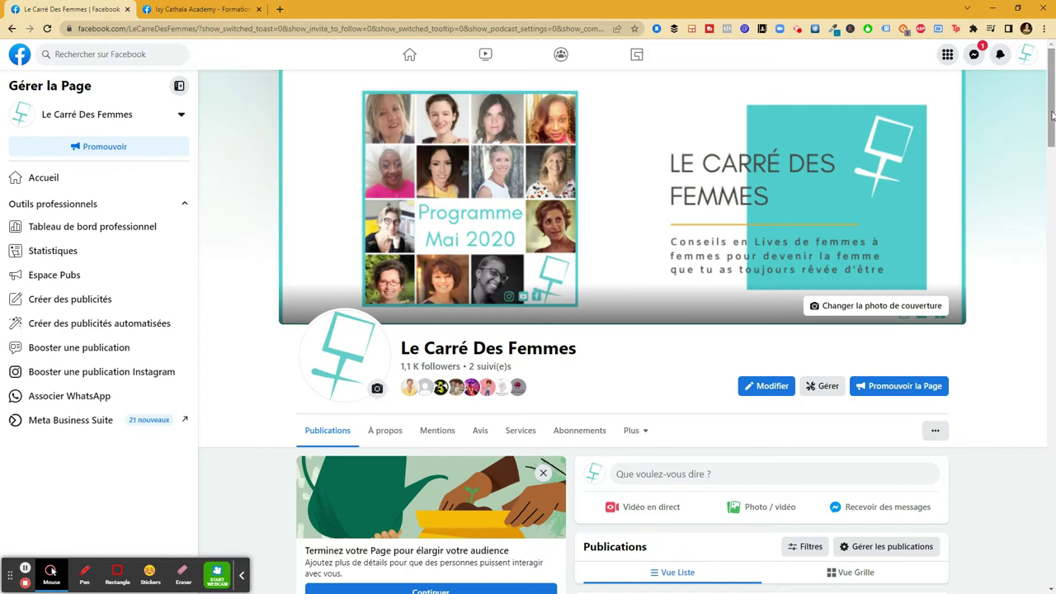
pyautogui.click(242, 575)
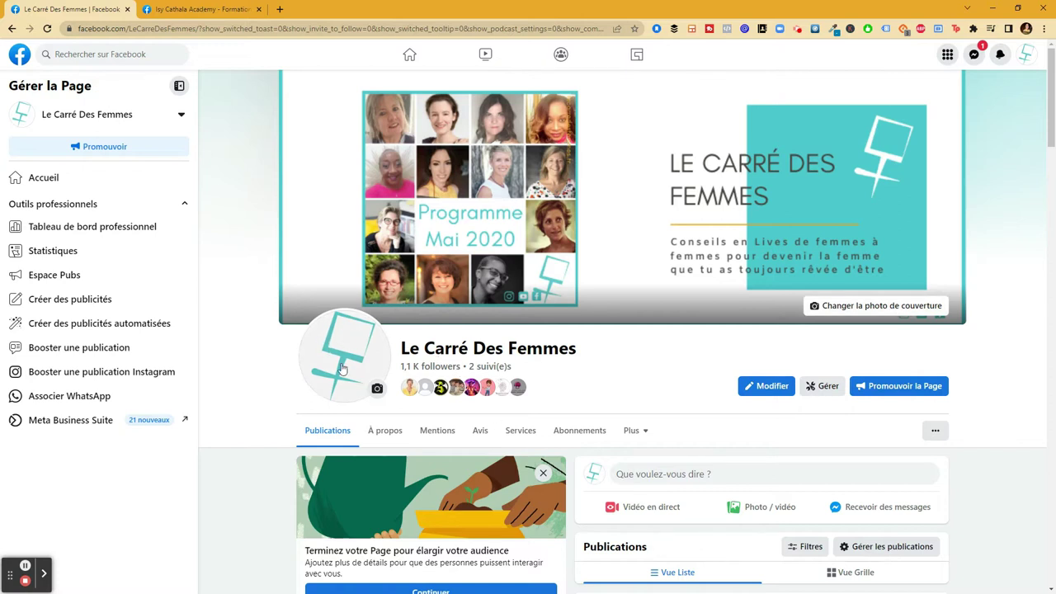
pyautogui.moveTo(1051, 115); pyautogui.dragTo(1053, 140)
pyautogui.scroll(-1, 1053, 151)
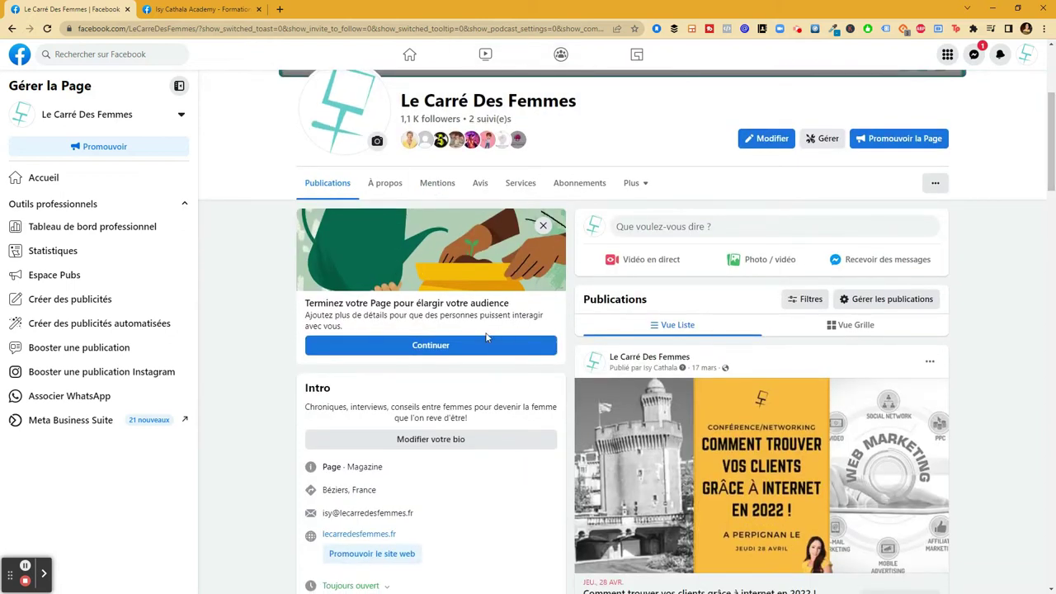
pyautogui.click(178, 9)
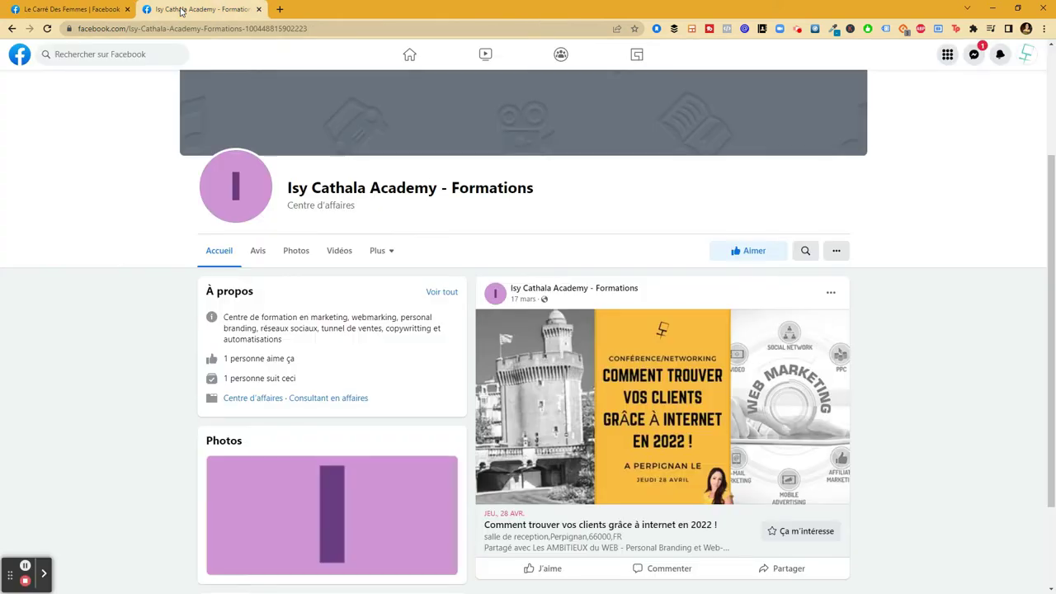
pyautogui.click(89, 16)
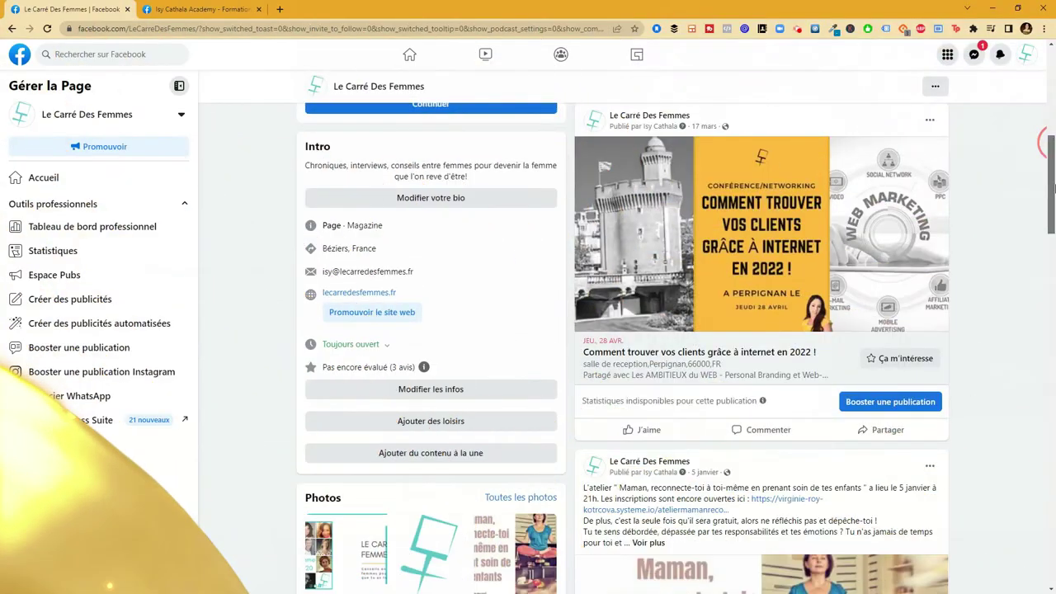
pyautogui.moveTo(1053, 190); pyautogui.dragTo(1055, 420)
pyautogui.press('Home')
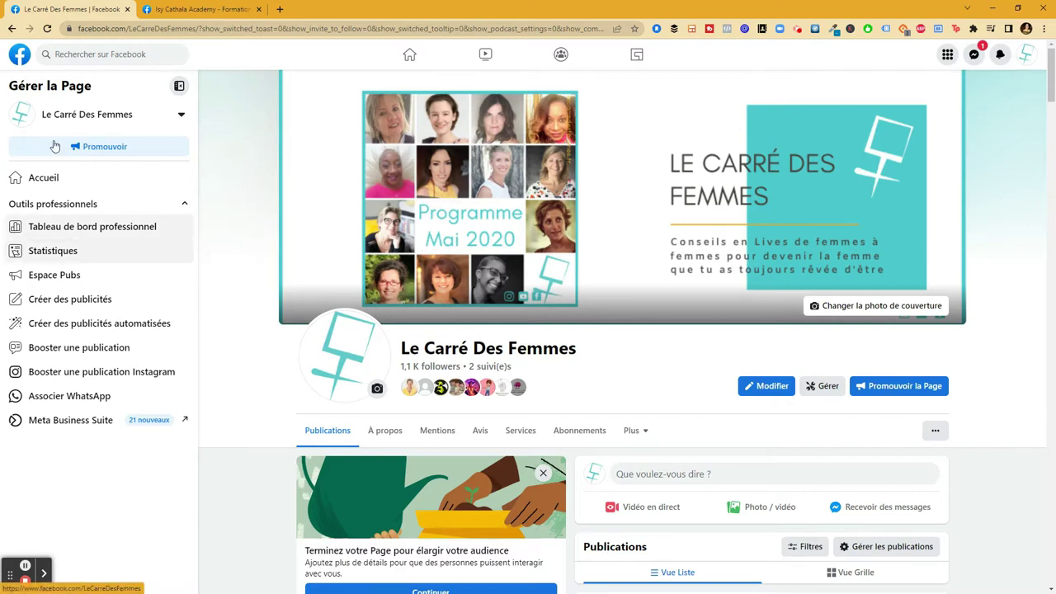
# - Check the account options and the list of other managed Pages, and open the Page's Accueil
pyautogui.click(1029, 57)
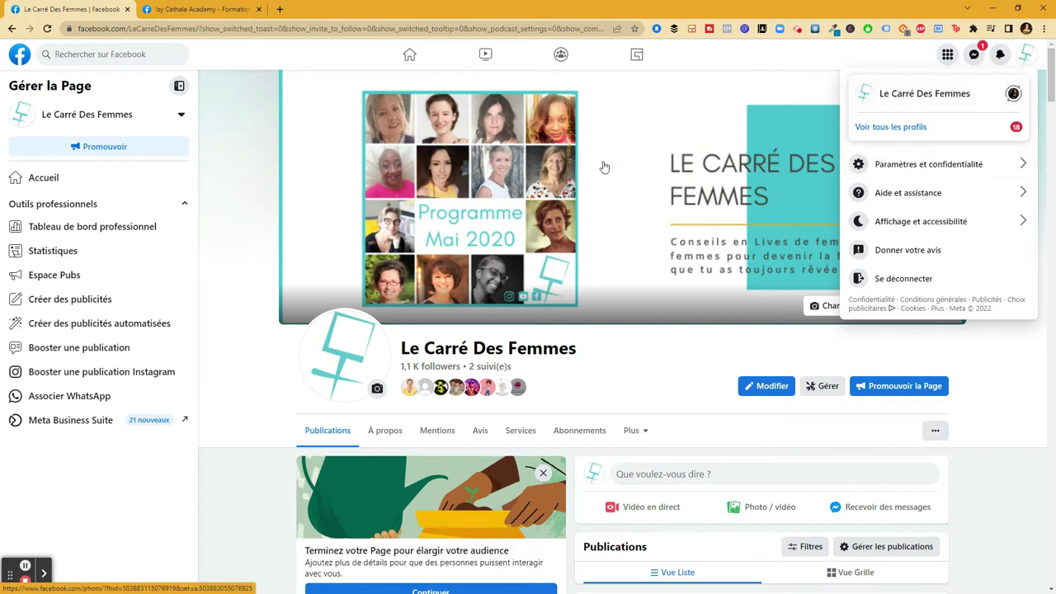
pyautogui.click(244, 121)
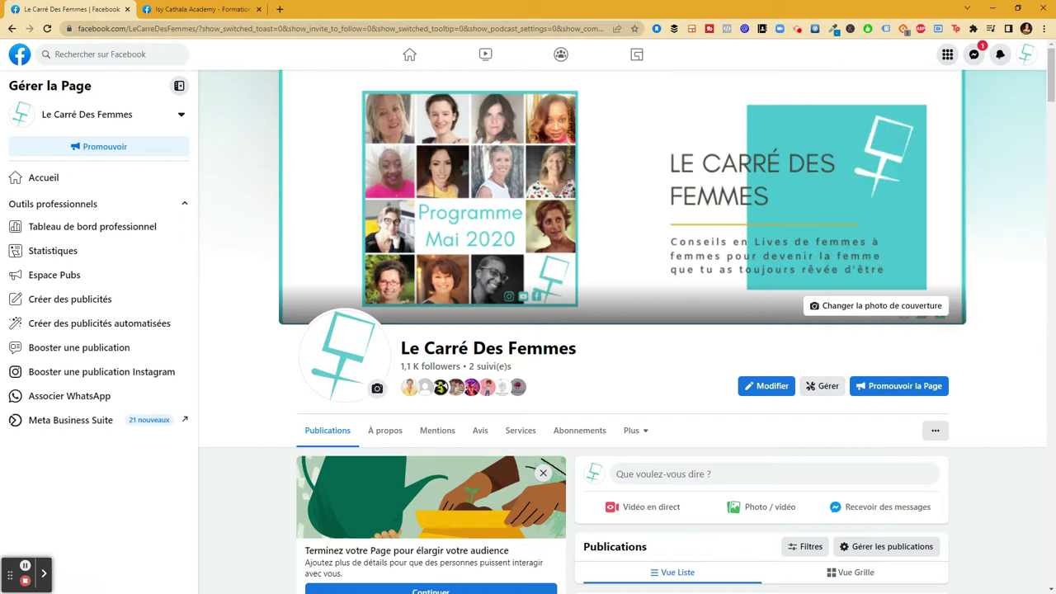
pyautogui.click(183, 117)
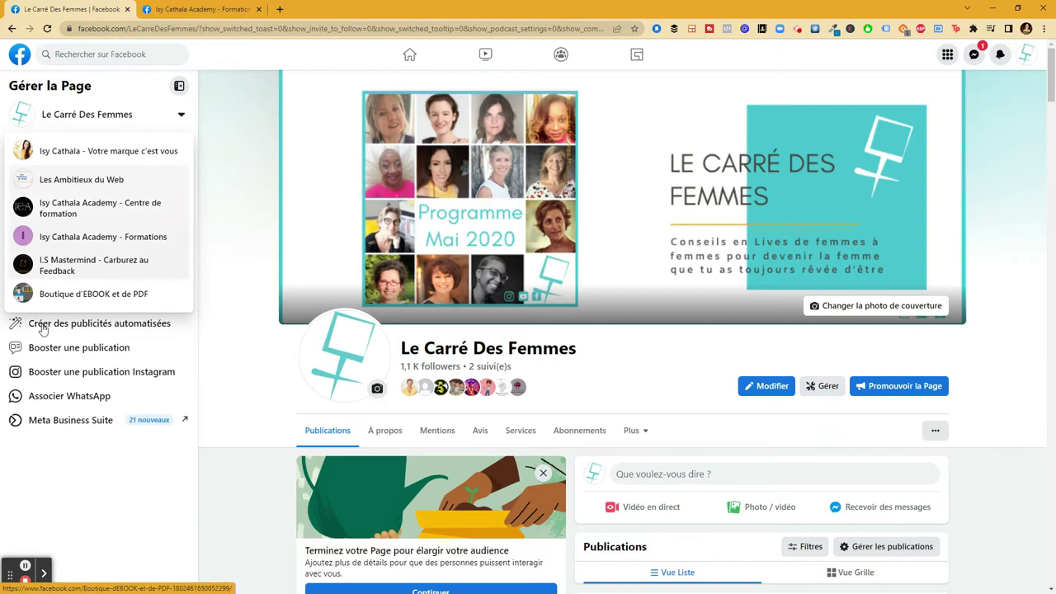
pyautogui.click(183, 117)
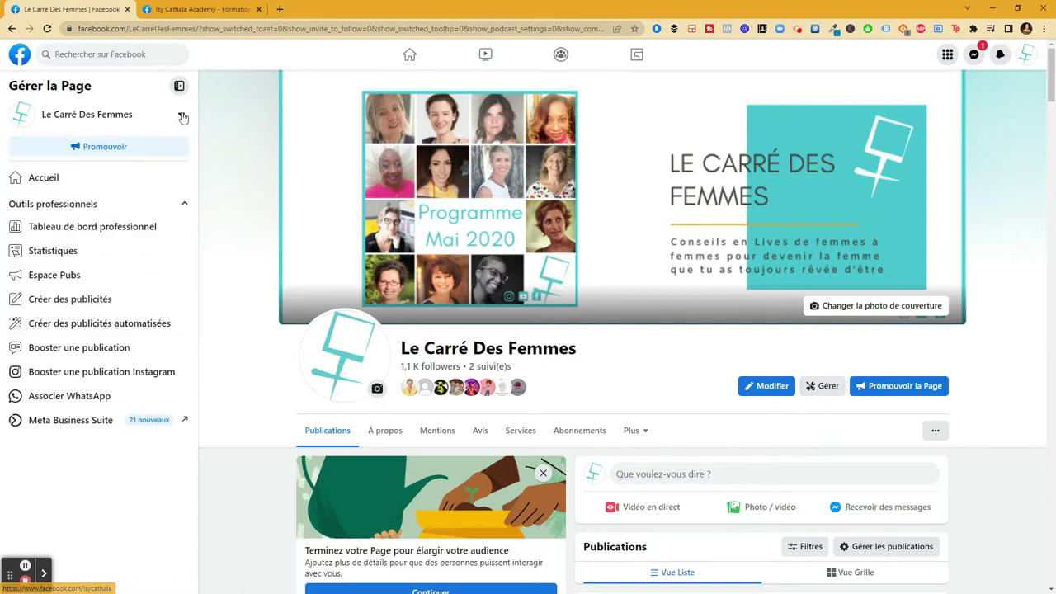
pyautogui.click(58, 178)
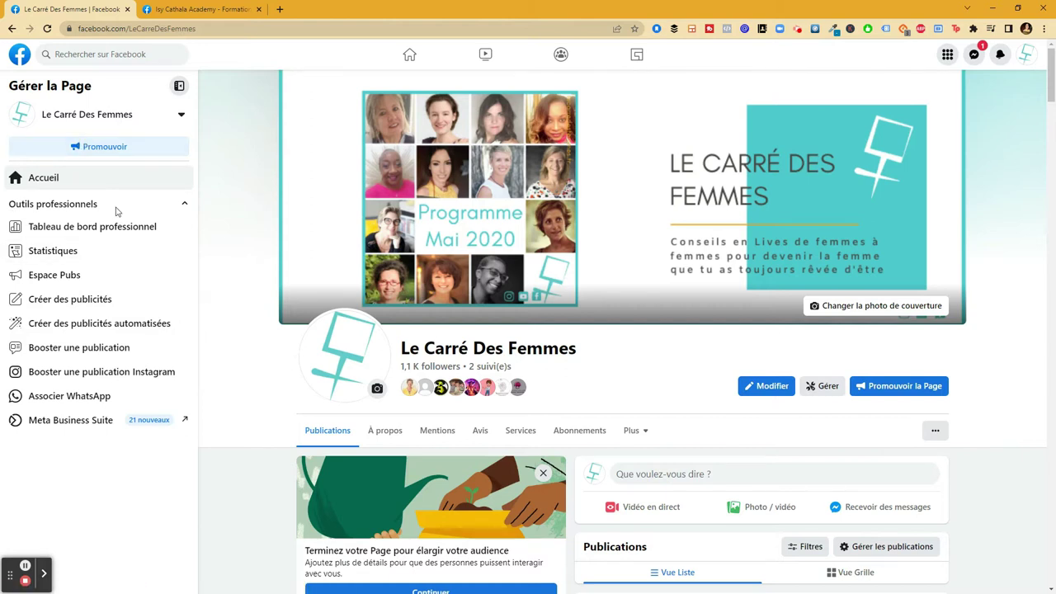
# - Open the Tableau de bord professionnel and examine its overview, next steps and new Pages guide
pyautogui.click(53, 231)
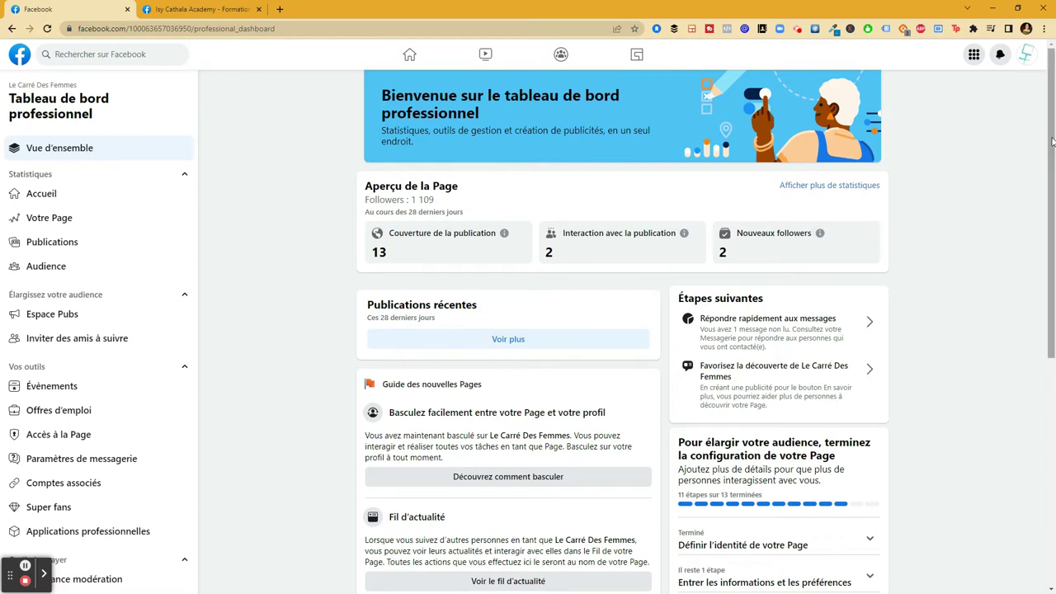
pyautogui.scroll(-1, 1052, 142)
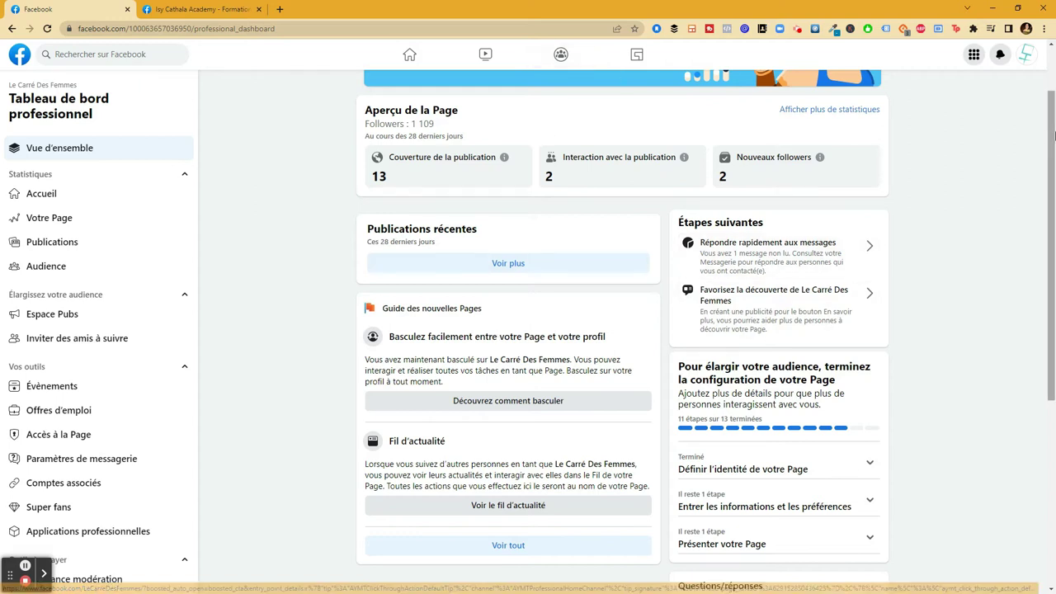
pyautogui.moveTo(1054, 118); pyautogui.dragTo(1044, 43)
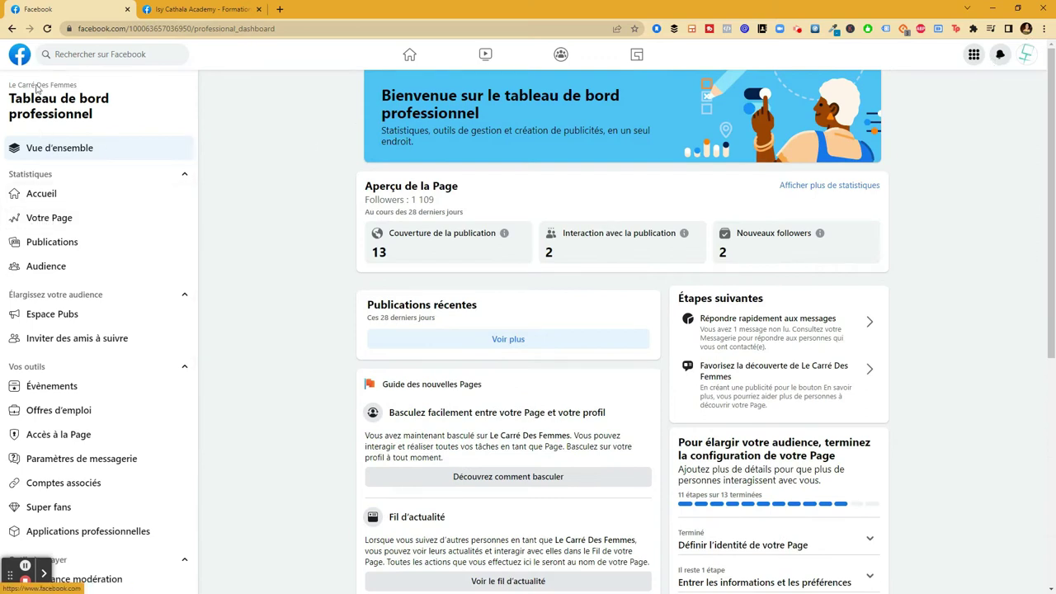
# - Examine the Votre Page, Publications and Audience statistics, expanding the full list of audience cities
pyautogui.click(50, 221)
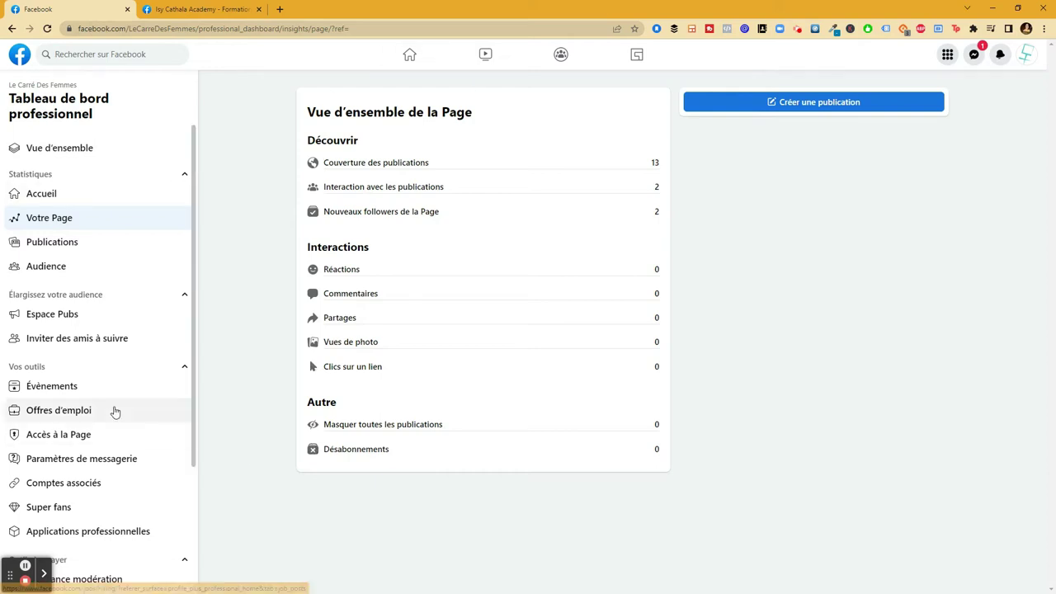
pyautogui.click(38, 244)
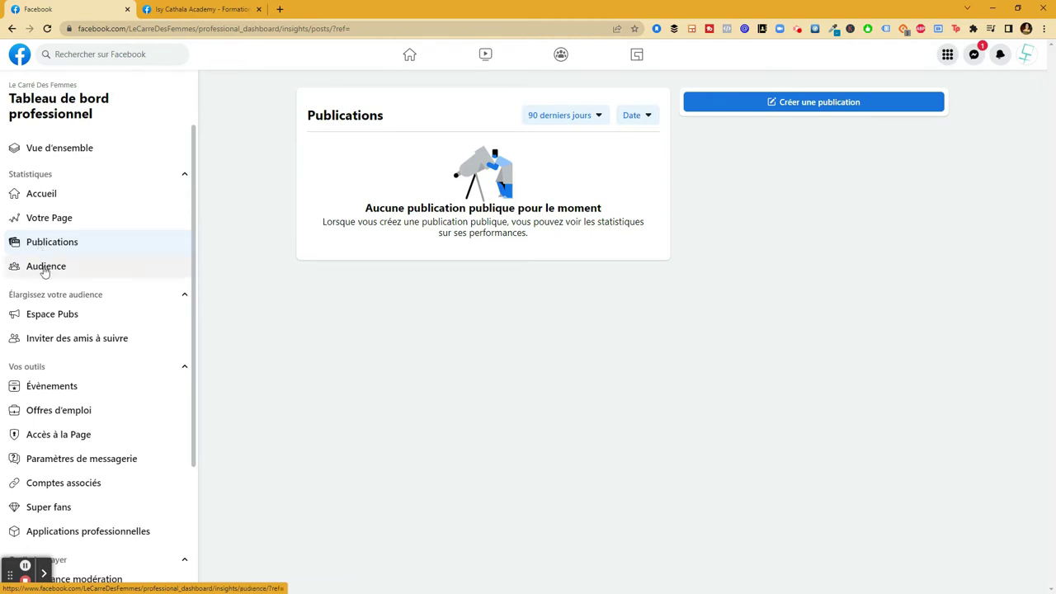
pyautogui.click(43, 272)
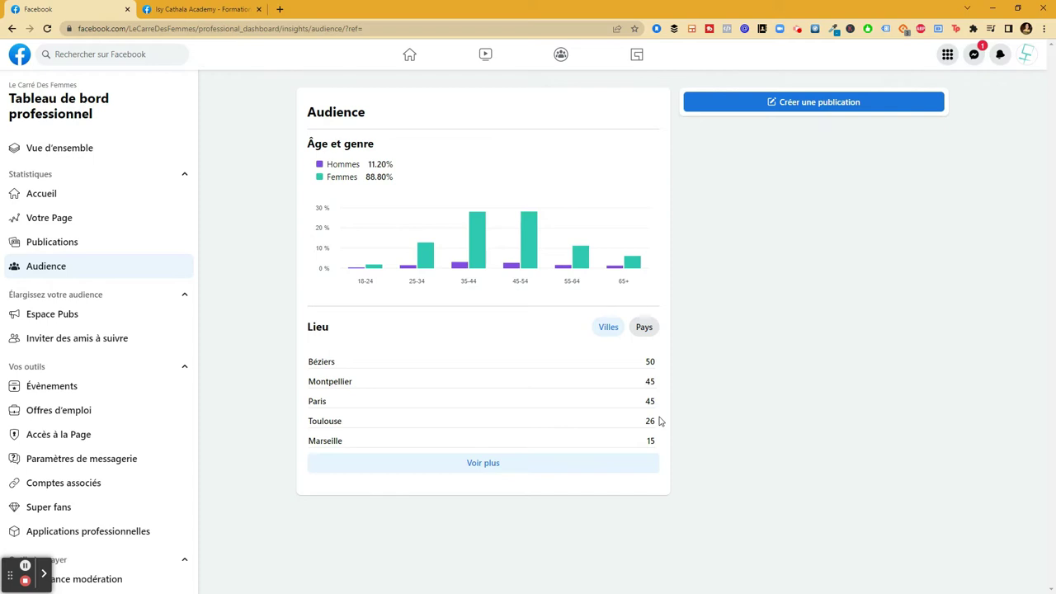
pyautogui.rightClick(528, 463)
pyautogui.click(488, 467)
pyautogui.rightClick(489, 468)
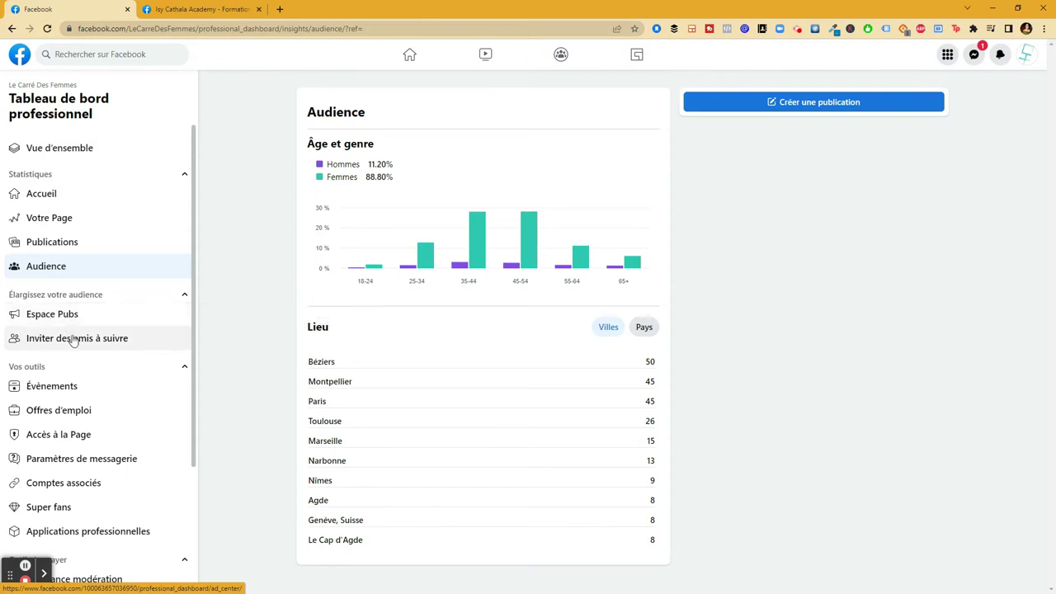
# - View the Espace Pubs and the option to invite friends to follow the Page, dismissing the profile switch
pyautogui.click(52, 321)
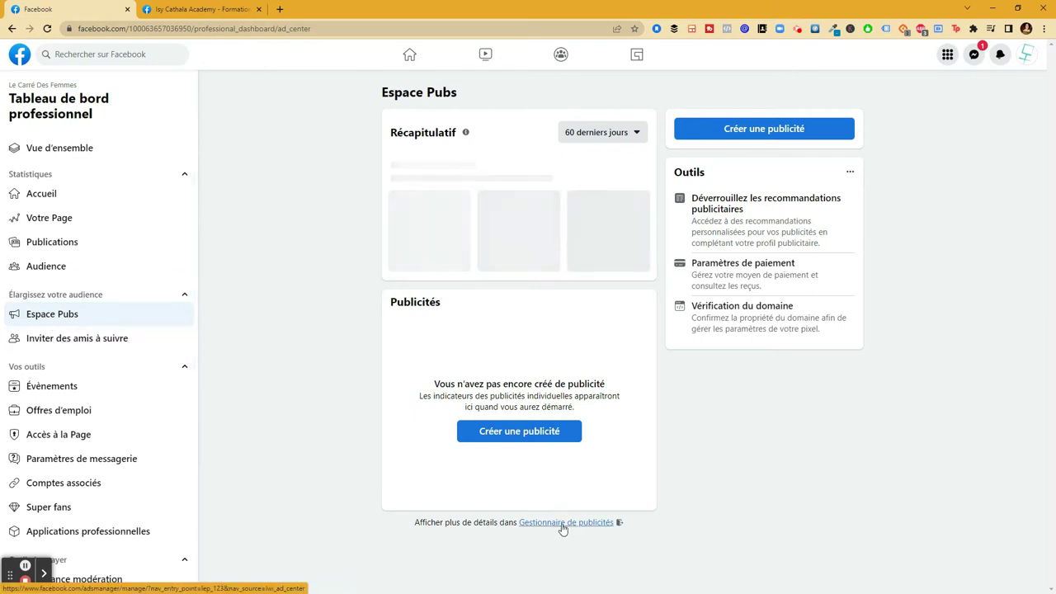
pyautogui.click(86, 345)
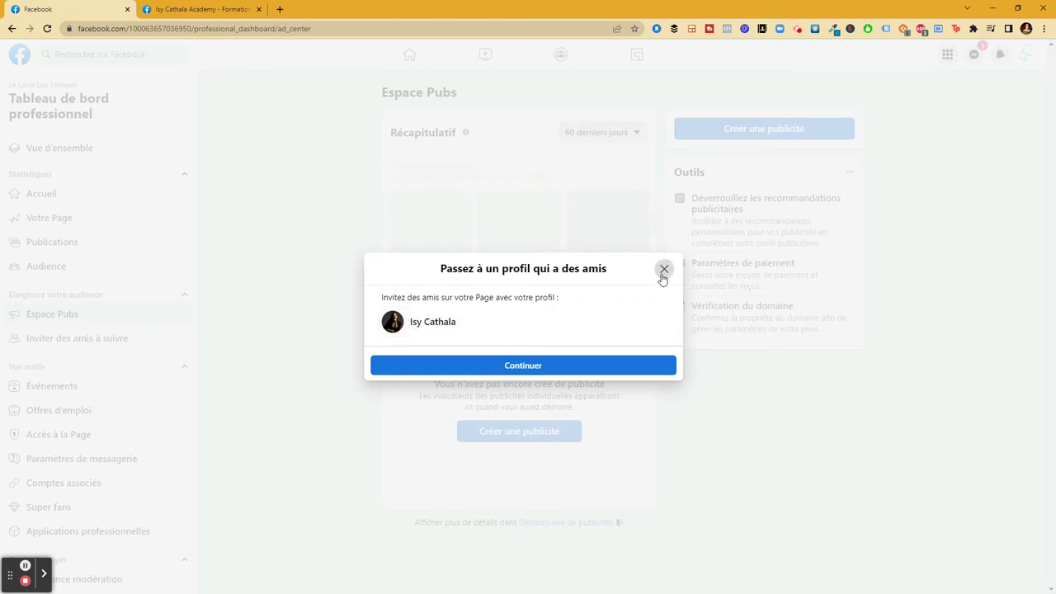
pyautogui.rightClick(662, 279)
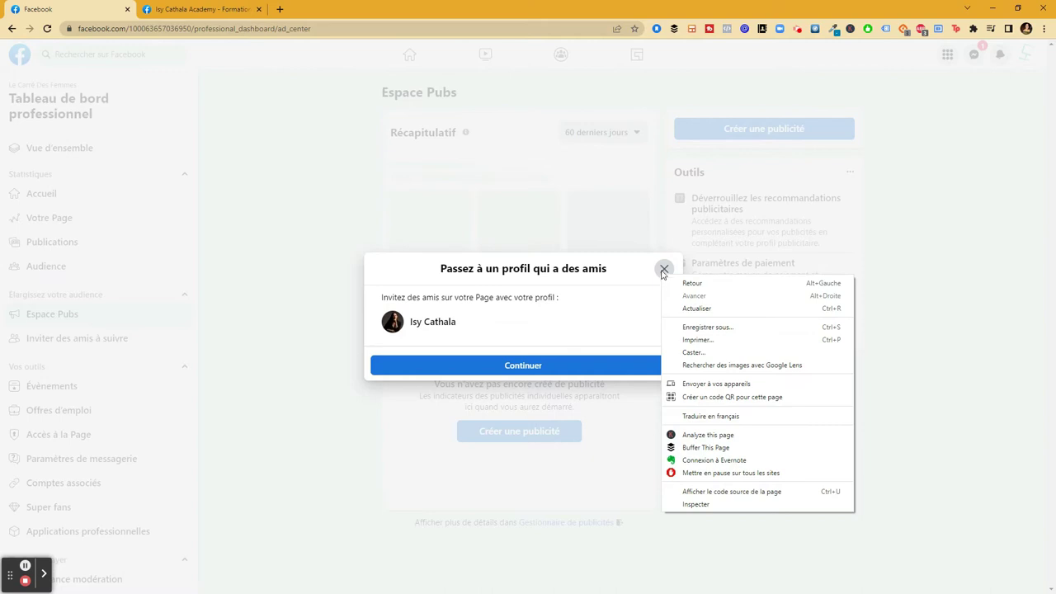
pyautogui.click(664, 269)
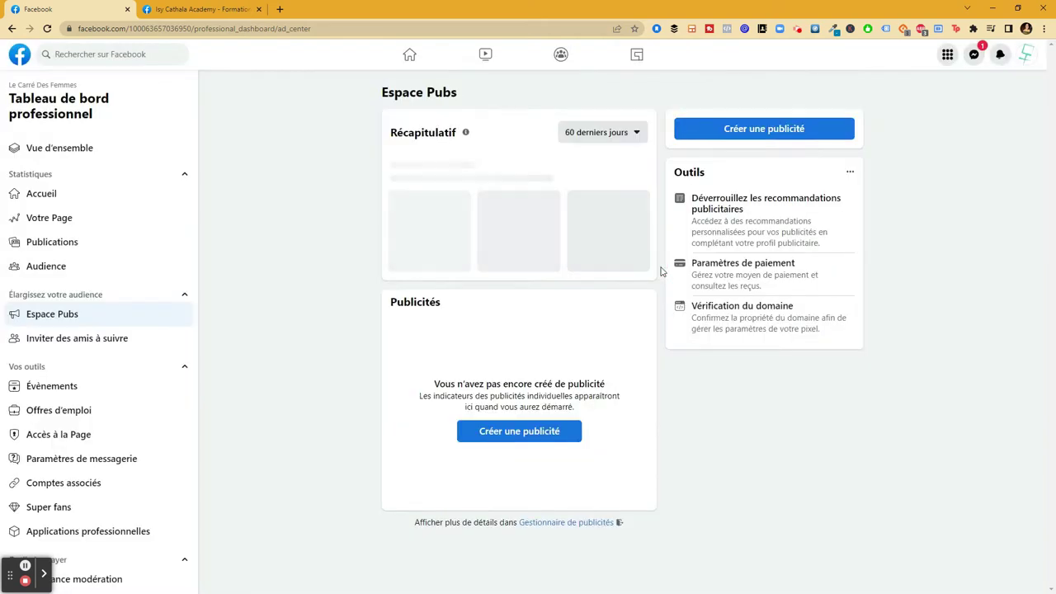
# - View the Page's Évènements tool and go back to the Page's home
pyautogui.click(40, 387)
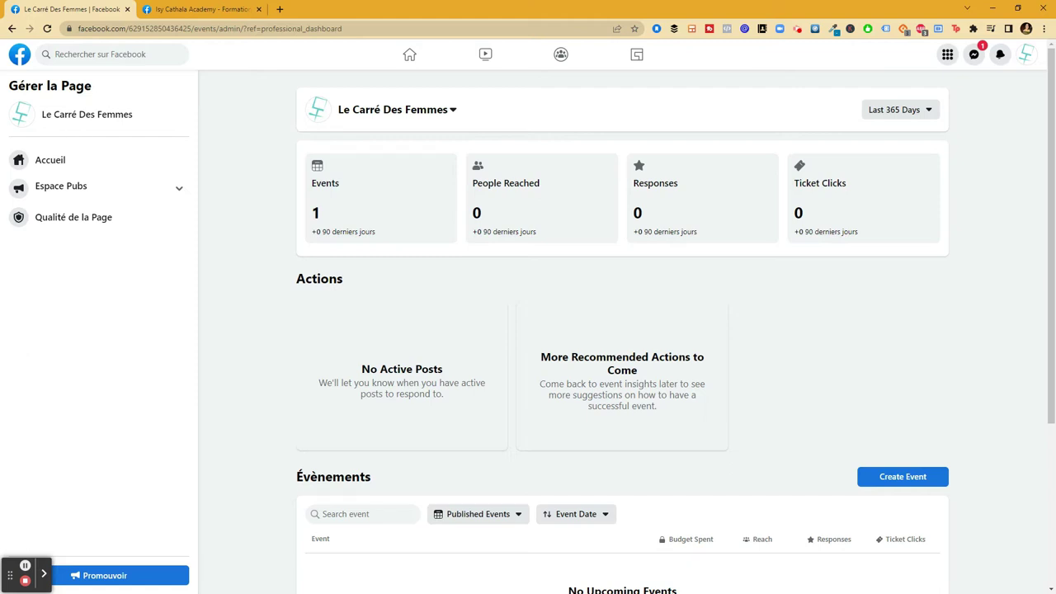
pyautogui.click(13, 29)
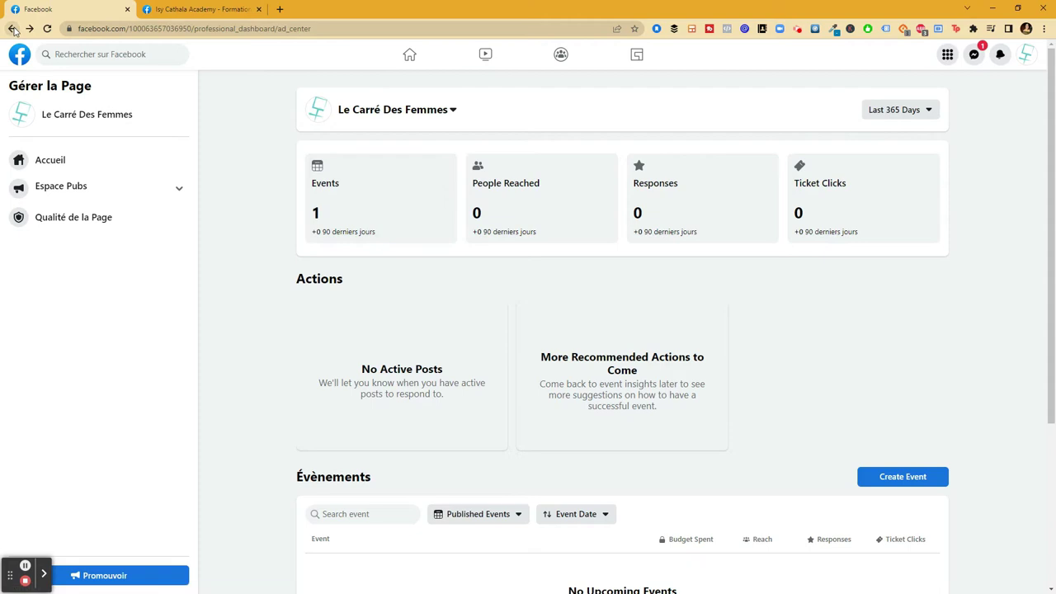
pyautogui.click(13, 29)
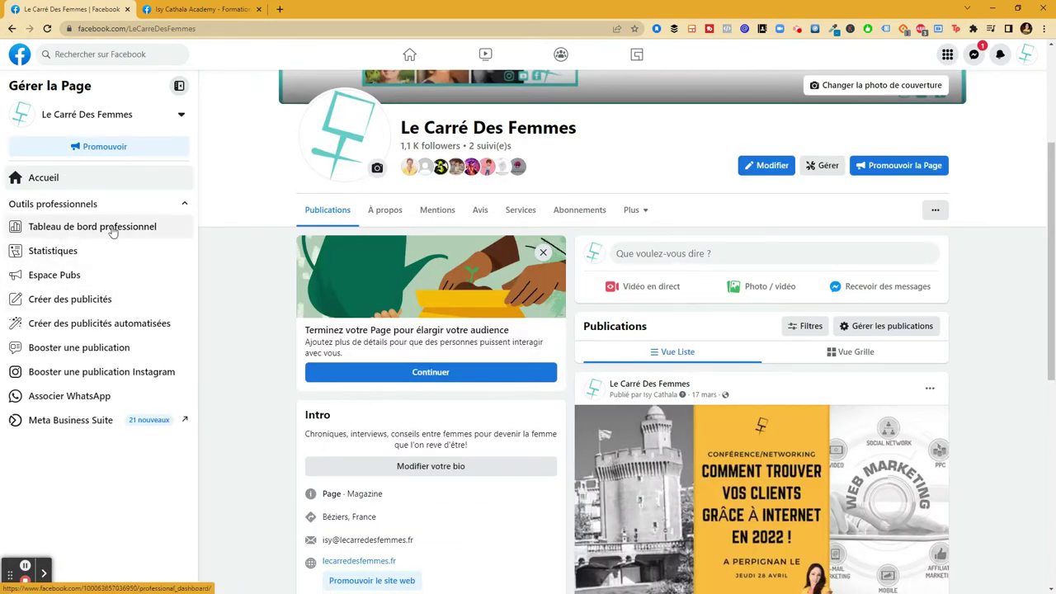
# - Open the Page's Statistiques, examine the Accès à la Page settings, and return to the dashboard
pyautogui.click(64, 251)
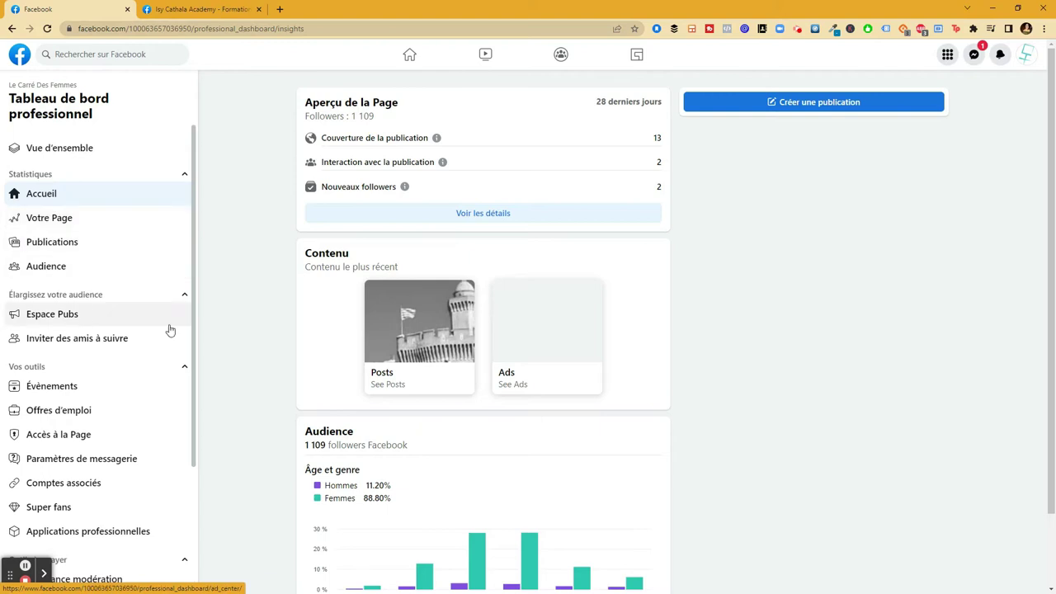
pyautogui.moveTo(194, 316); pyautogui.dragTo(198, 373)
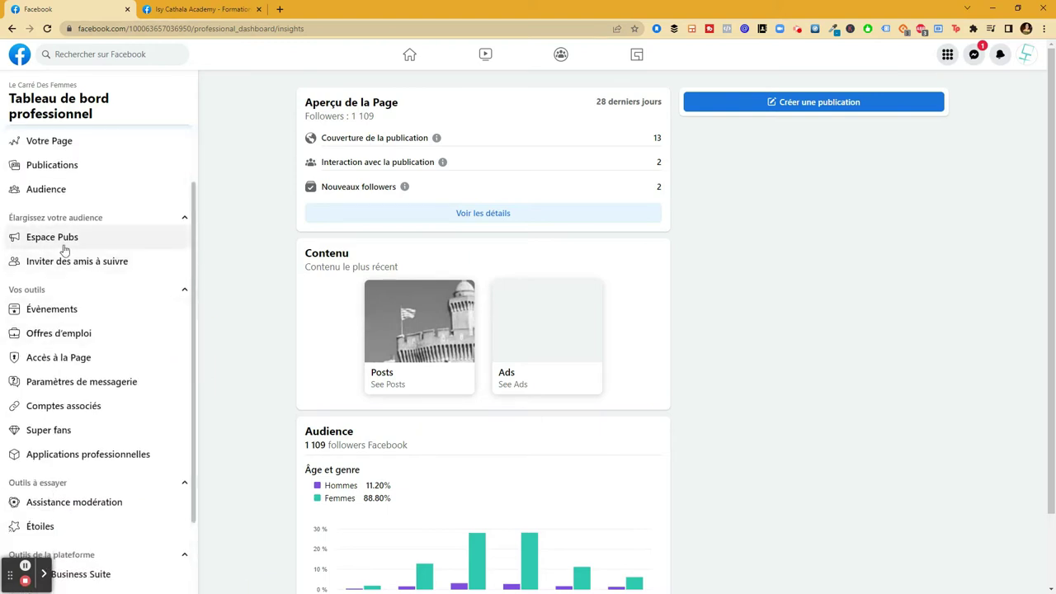
pyautogui.click(69, 366)
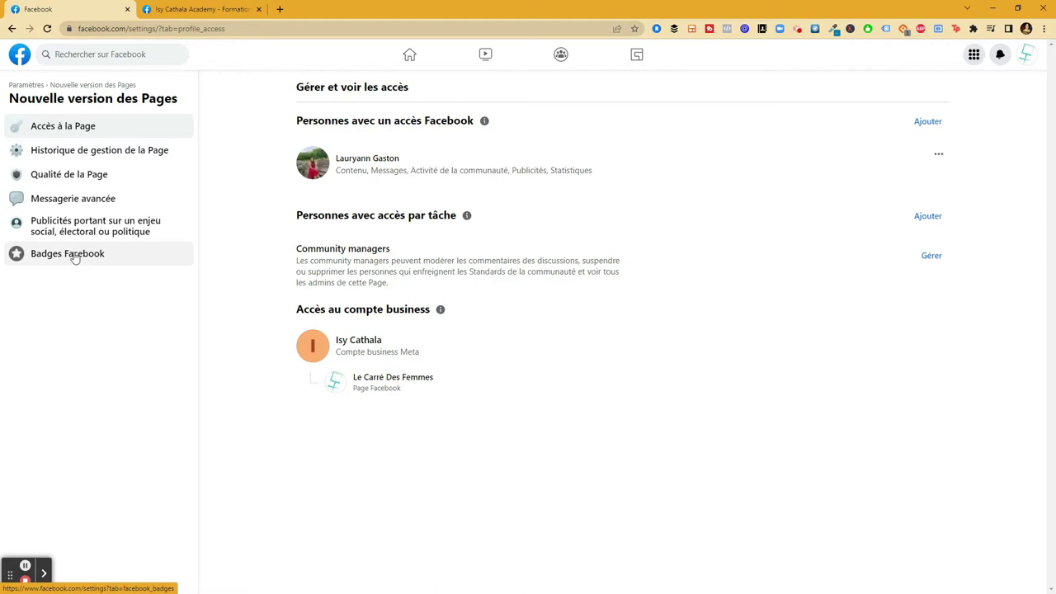
pyautogui.click(11, 29)
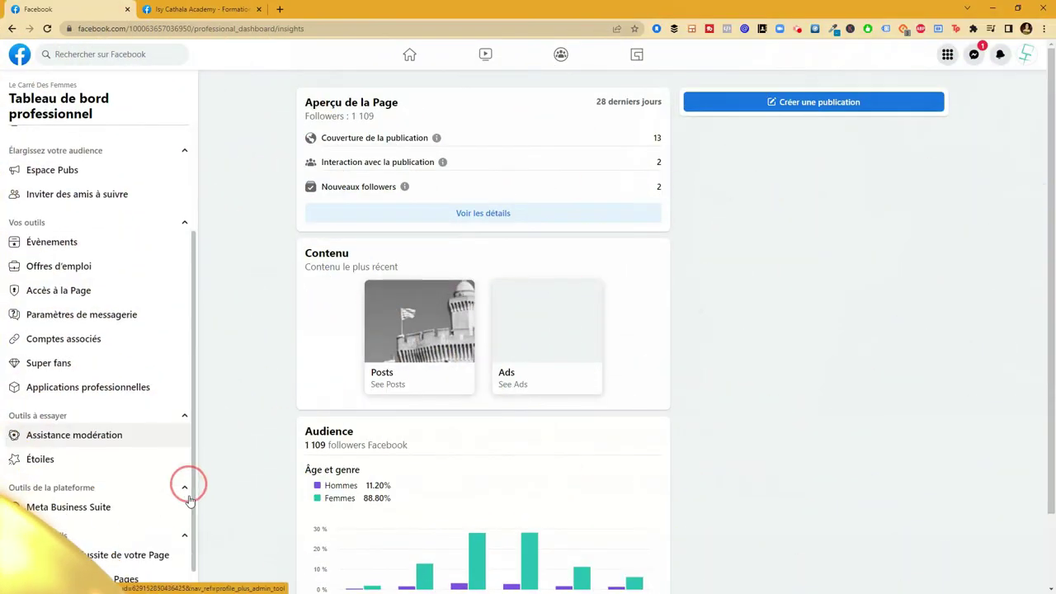
# - Open the Page's Paramètres de messagerie, examine the automated responses, and return to the professional dashboard
pyautogui.moveTo(189, 483); pyautogui.dragTo(193, 506)
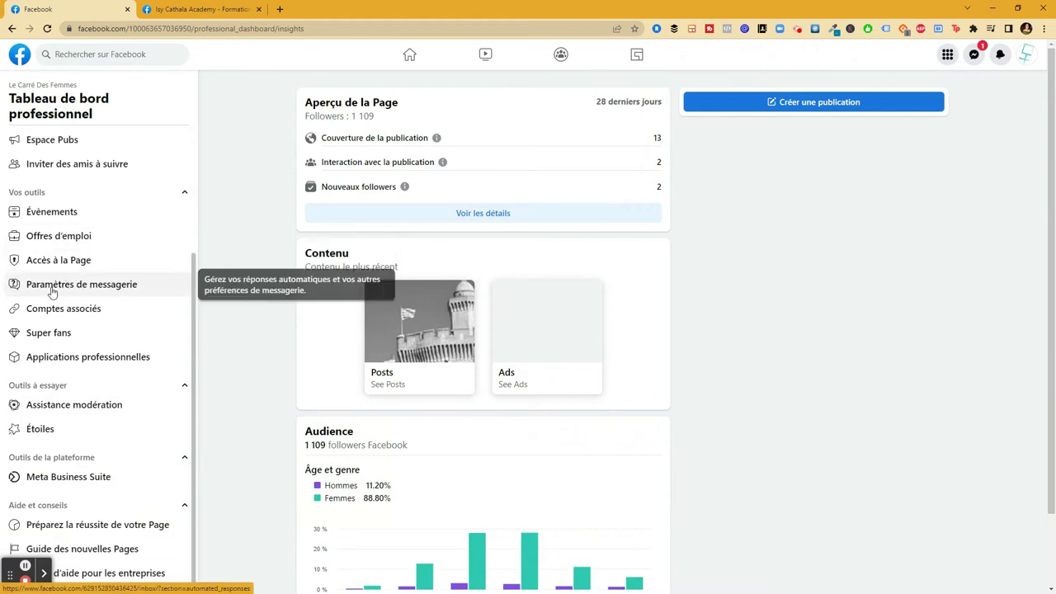
pyautogui.click(89, 291)
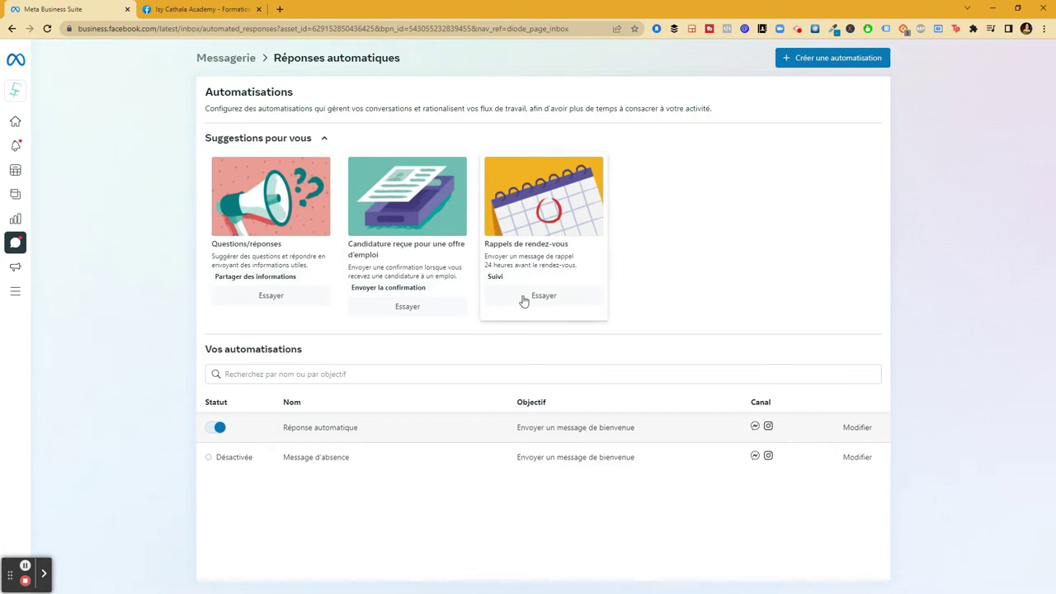
pyautogui.moveTo(49, 246)
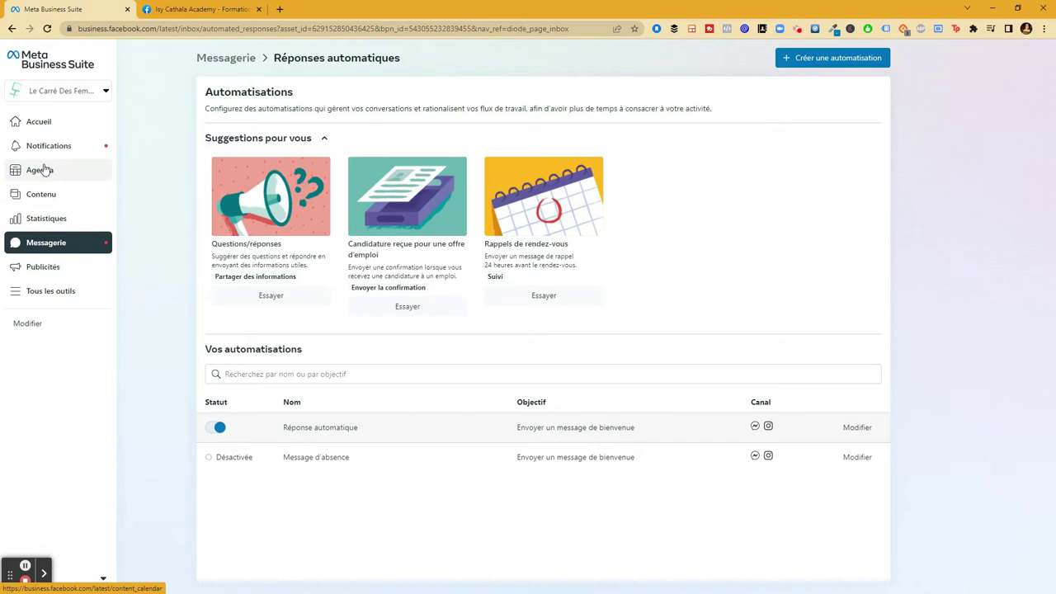
pyautogui.click(12, 29)
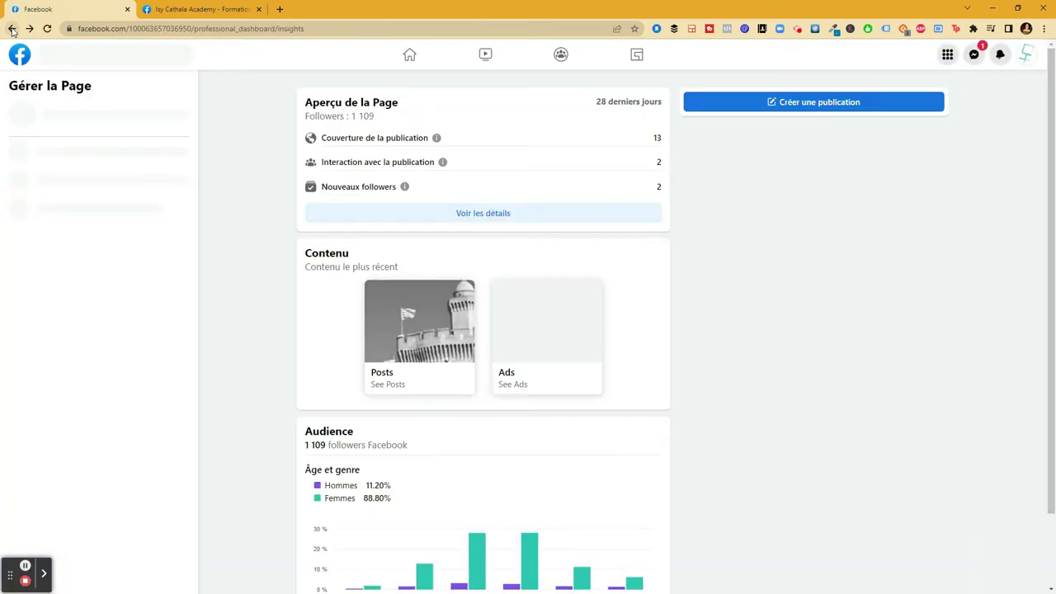
# - View the Page's Assistance modération tool, dismissing its introduction, and go back to the professional dashboard
pyautogui.moveTo(194, 365); pyautogui.dragTo(198, 500)
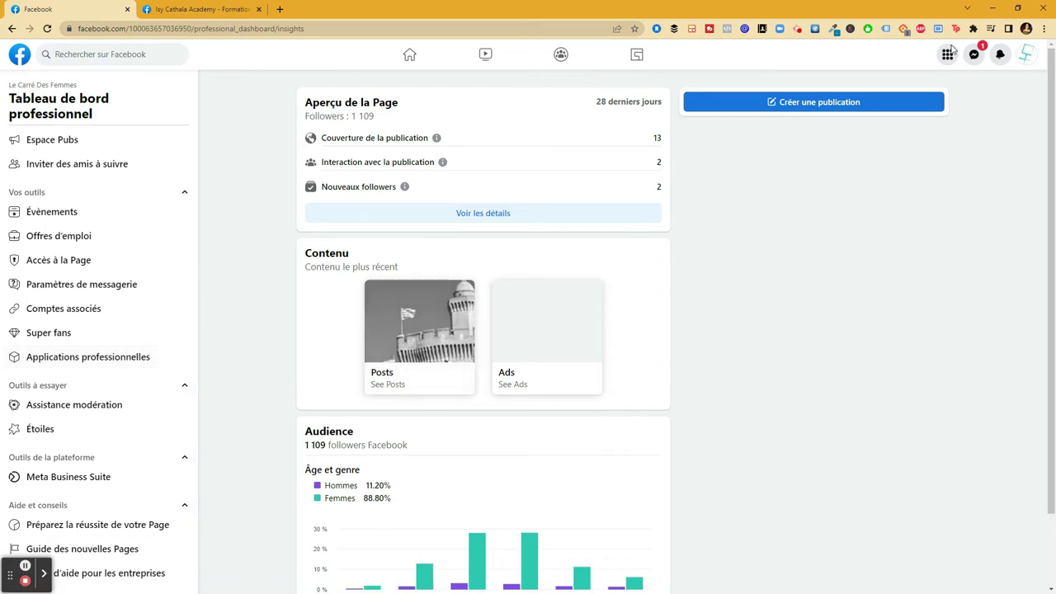
pyautogui.rightClick(71, 409)
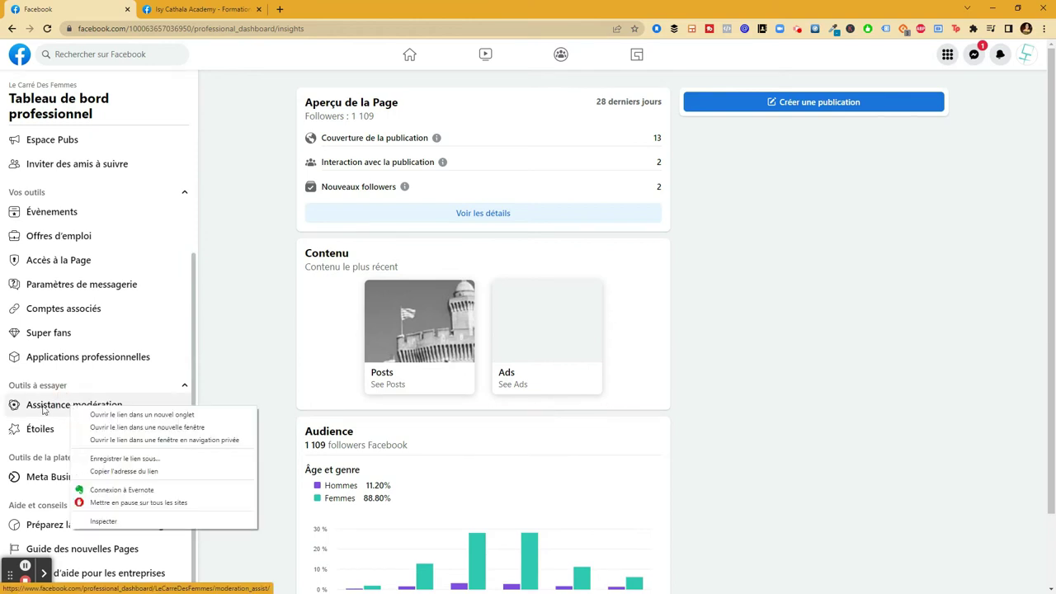
pyautogui.rightClick(40, 406)
pyautogui.click(36, 406)
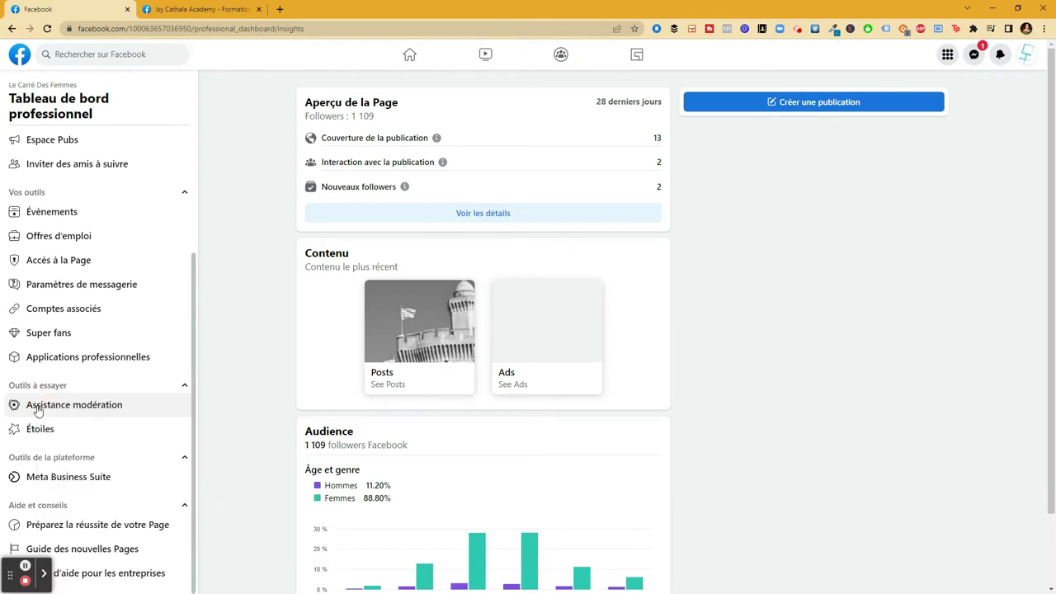
pyautogui.click(37, 408)
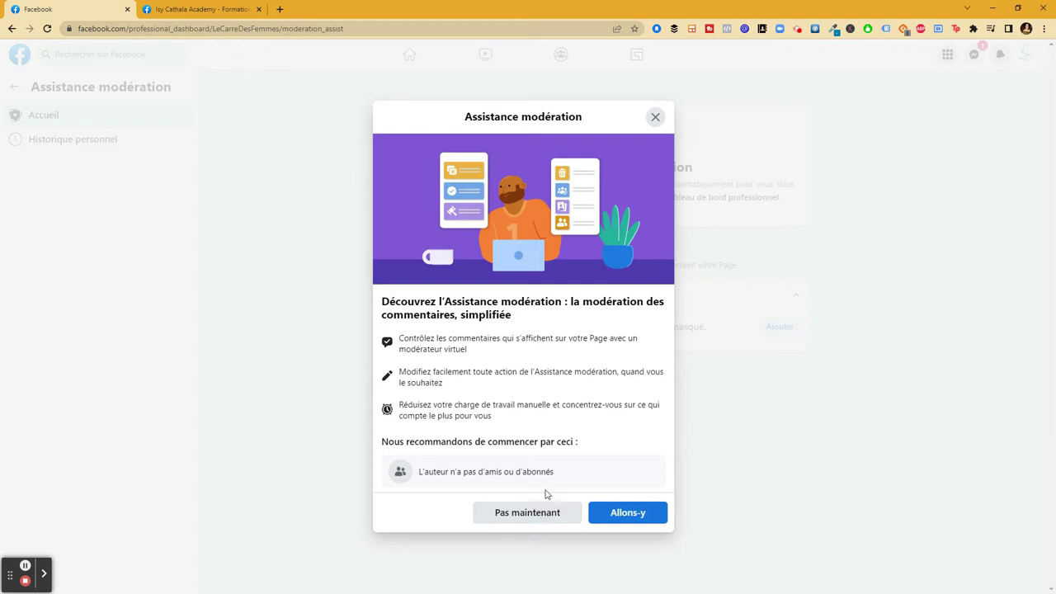
pyautogui.click(655, 120)
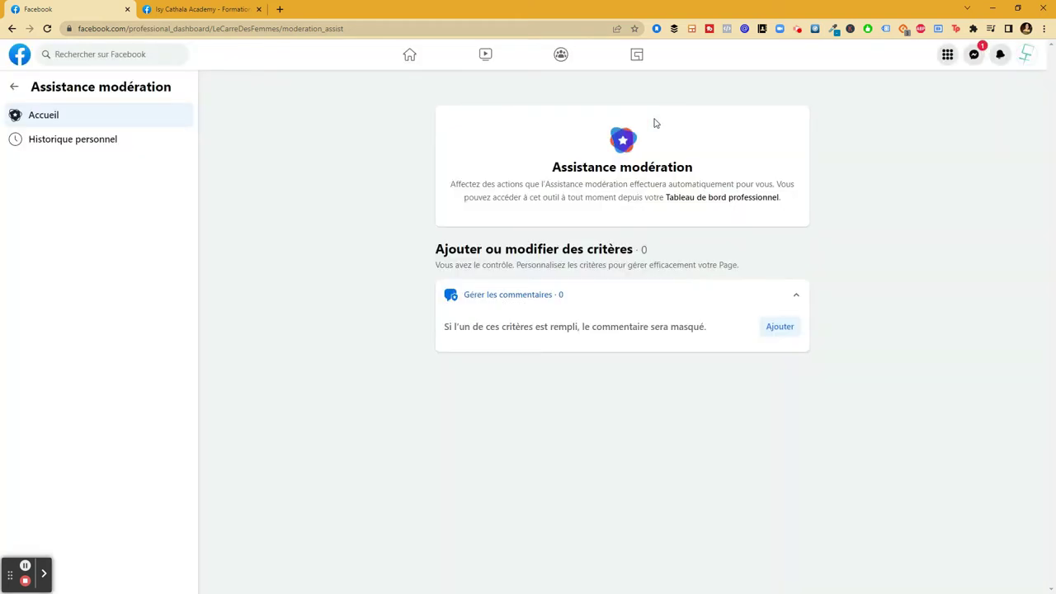
pyautogui.click(14, 86)
# - View the Étoiles monetisation tool in Creator Studio, dismissing the release notes, and return to the professional dashboard
pyautogui.click(40, 430)
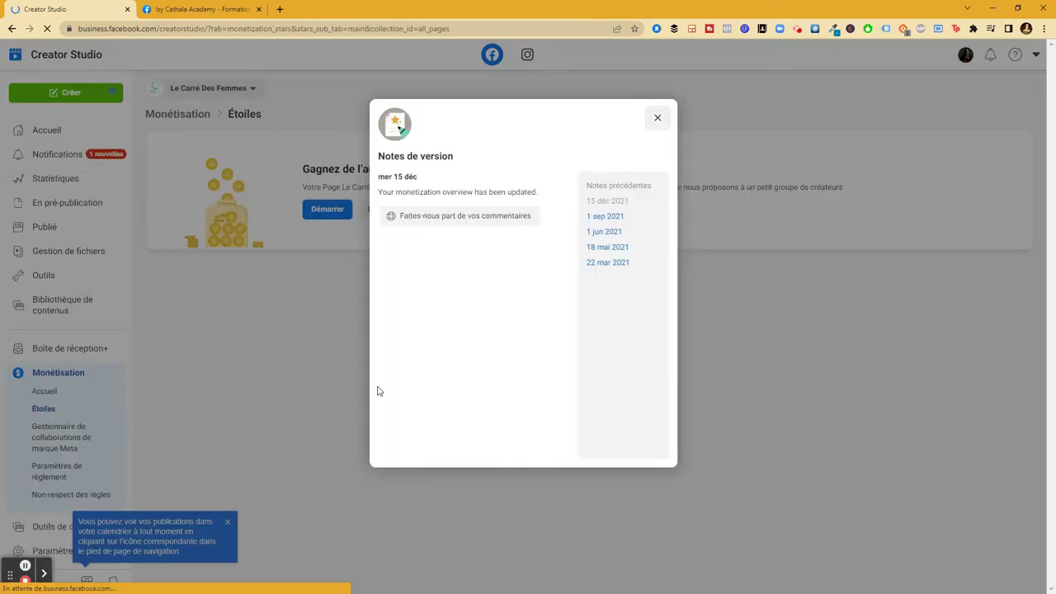
pyautogui.click(658, 118)
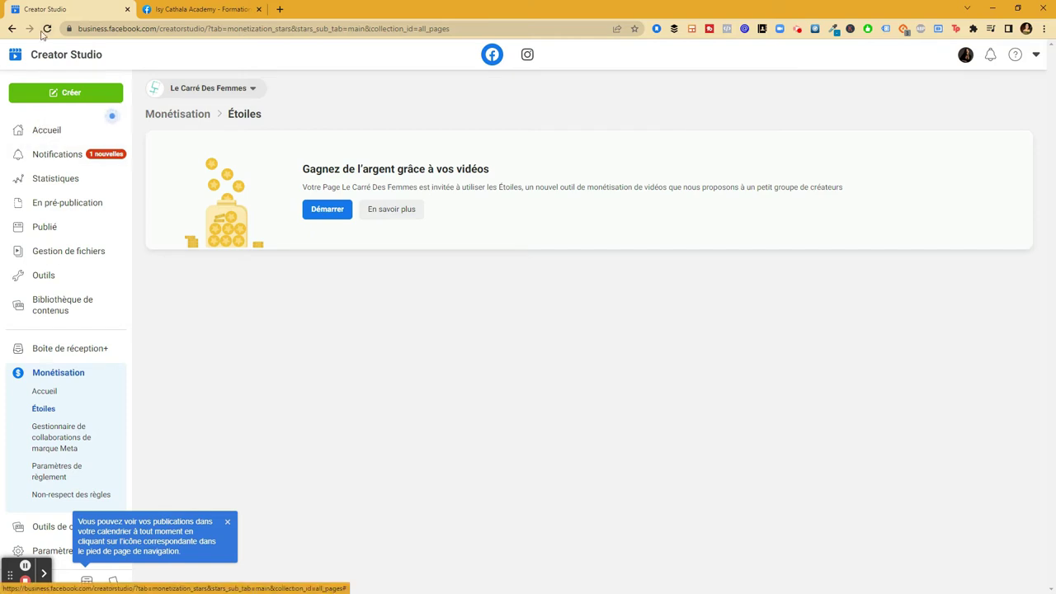
pyautogui.click(12, 30)
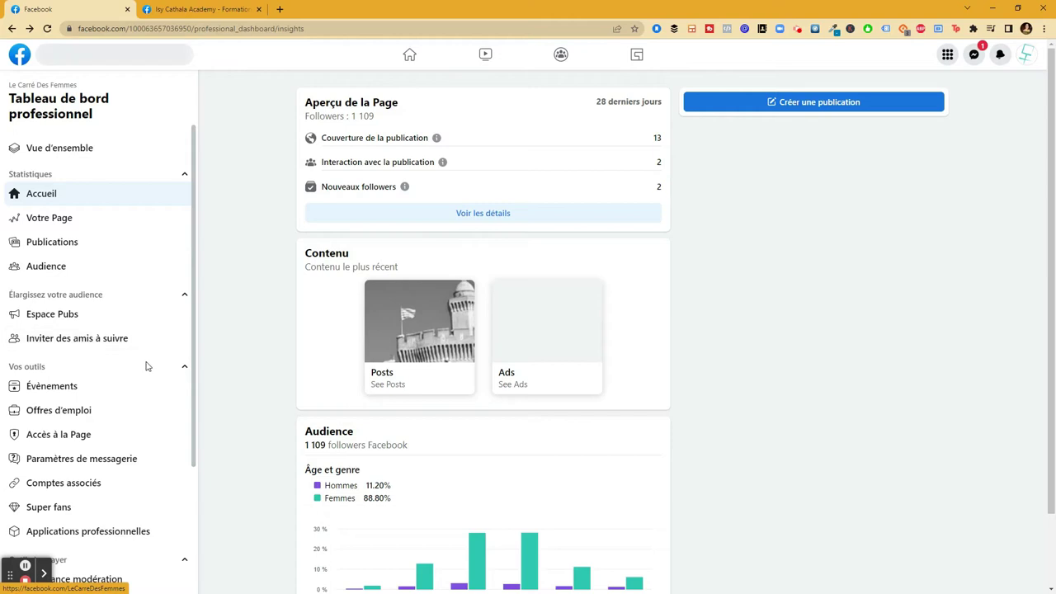
# - Switch to Meta Business Suite for the Page and examine its Accueil overview, including recent stories and the planner
pyautogui.moveTo(197, 333); pyautogui.dragTo(219, 509)
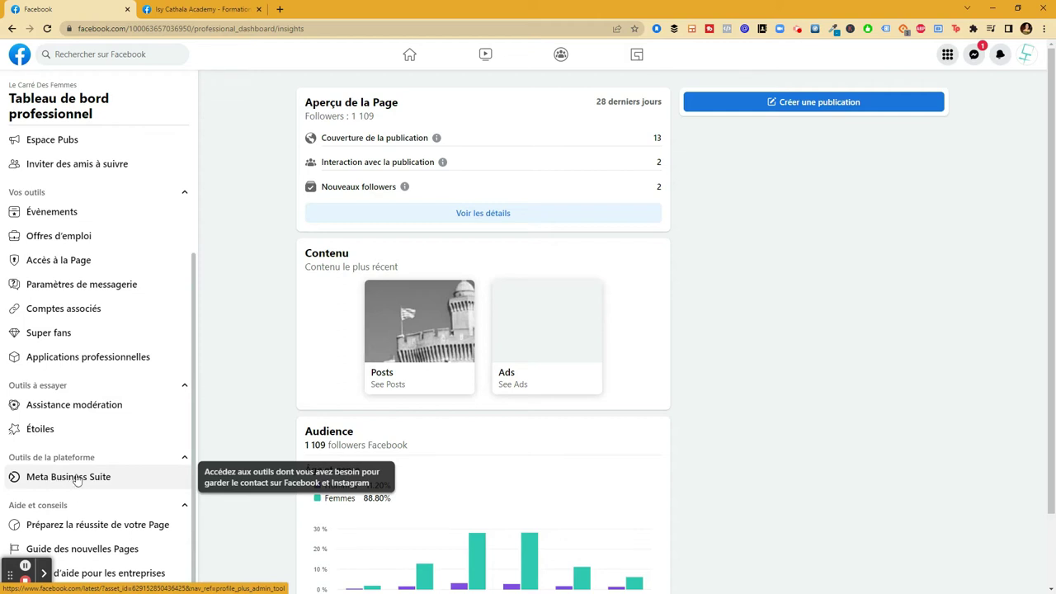
pyautogui.click(75, 478)
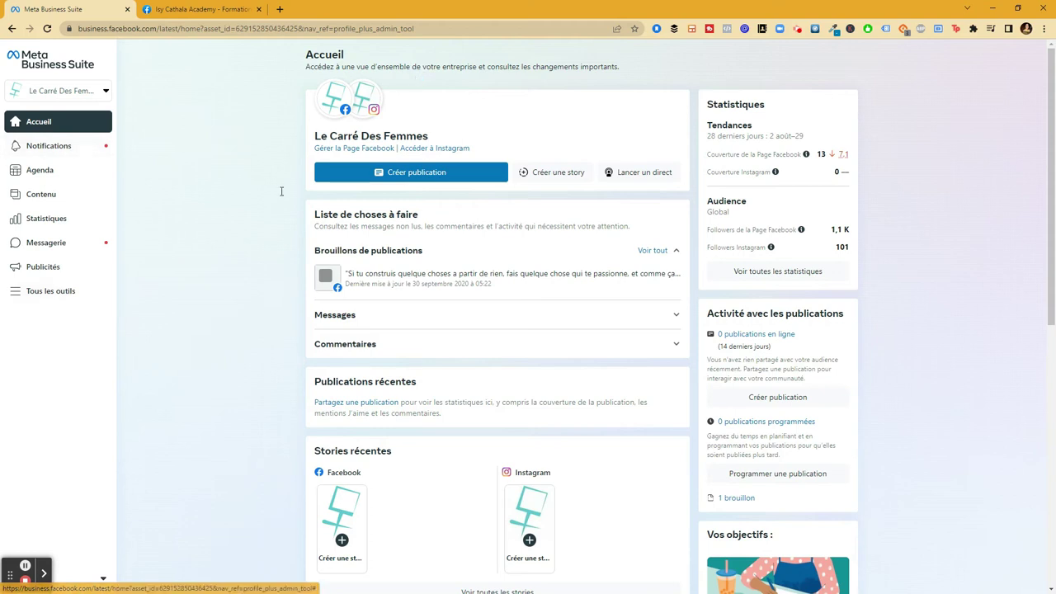
pyautogui.moveTo(351, 141)
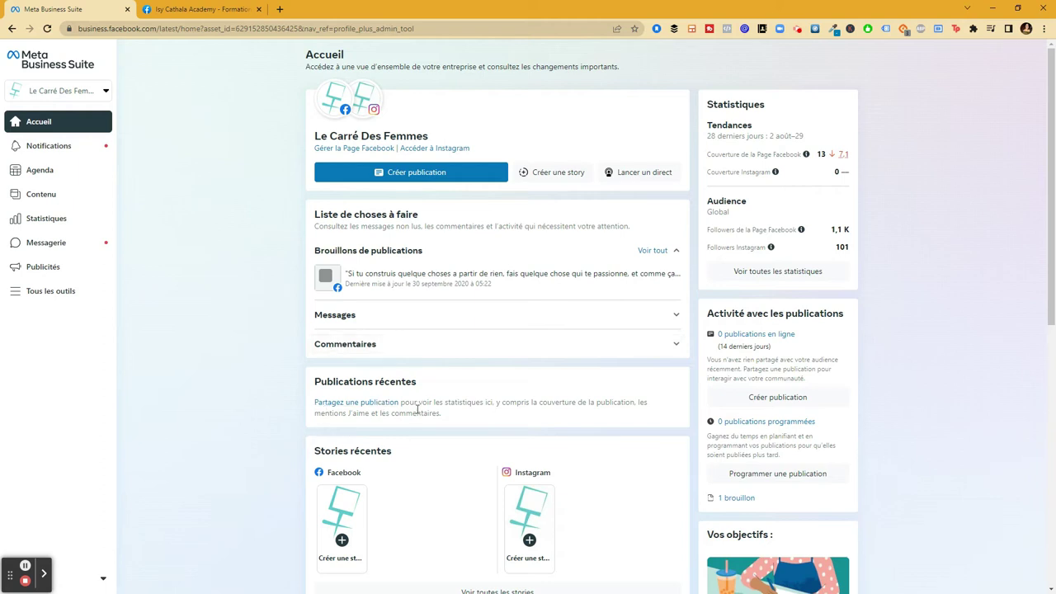
pyautogui.moveTo(1054, 170); pyautogui.dragTo(1053, 313)
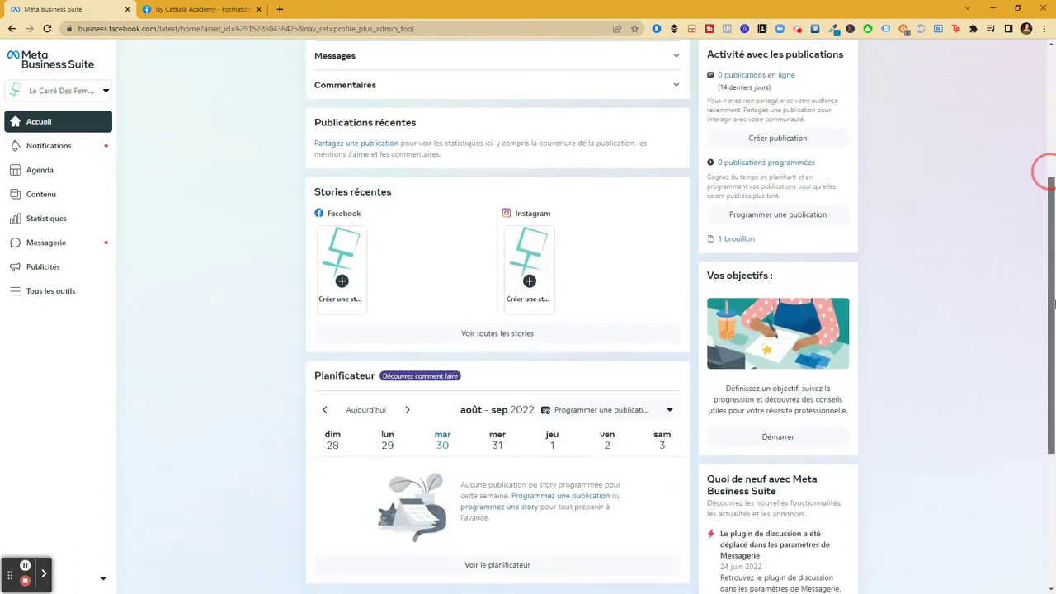
pyautogui.moveTo(1054, 305); pyautogui.dragTo(1047, 92)
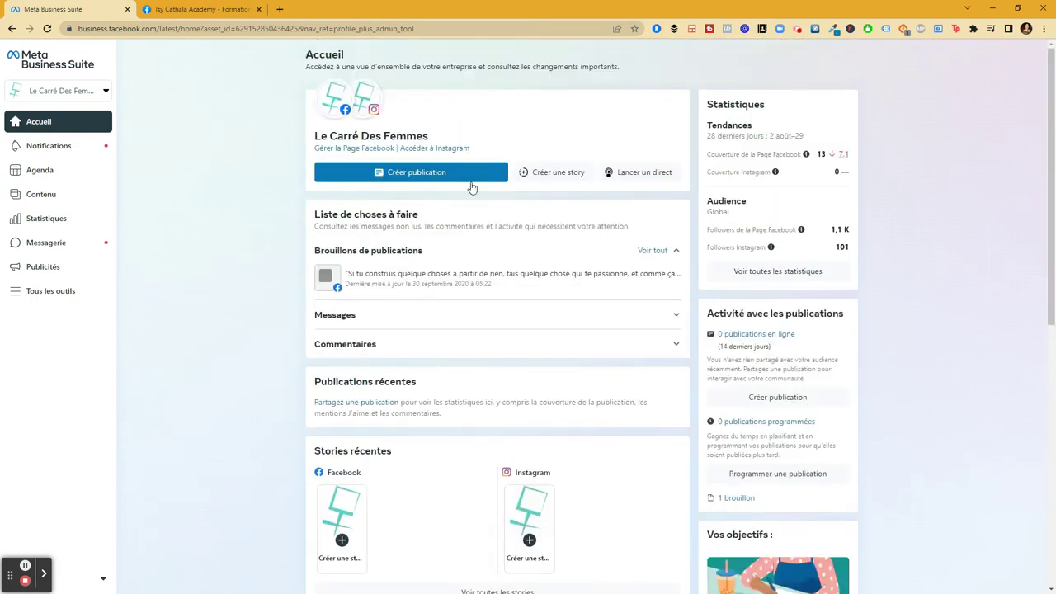
# - View the Page's notifications in Meta Business Suite, looking at the high-priority category
pyautogui.click(39, 150)
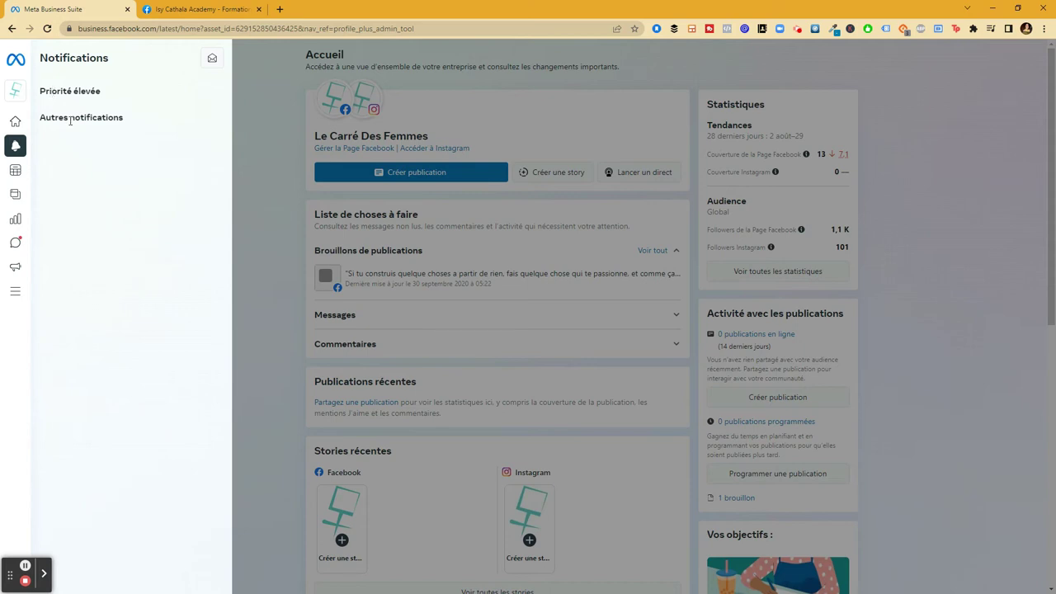
pyautogui.click(58, 89)
pyautogui.click(57, 100)
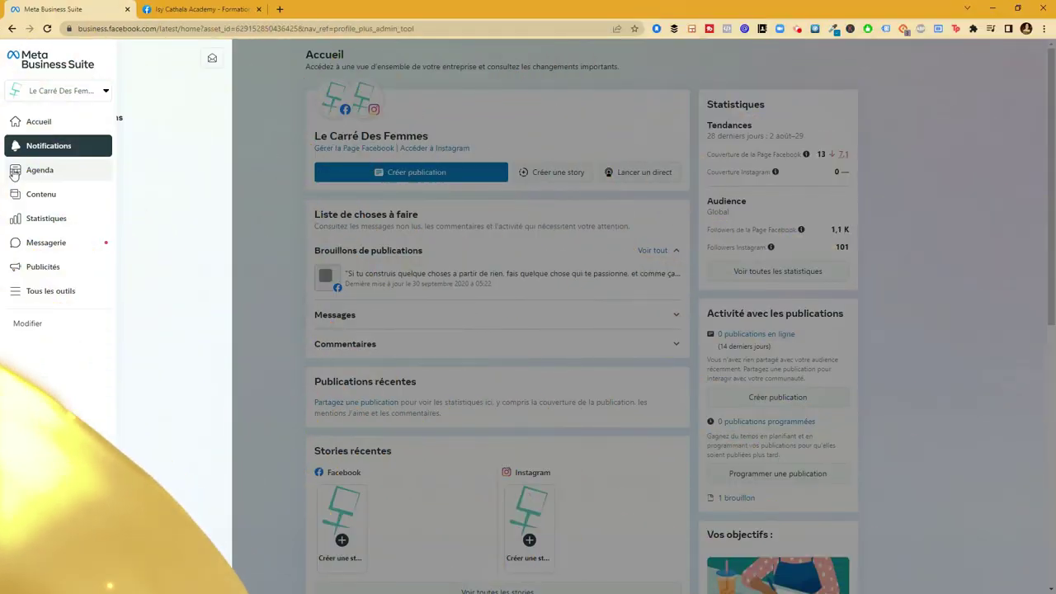
# - Start scheduling a new publication from the Agenda, cancelling the date and time selection and dismissing the hashtag groups tip
pyautogui.click(23, 173)
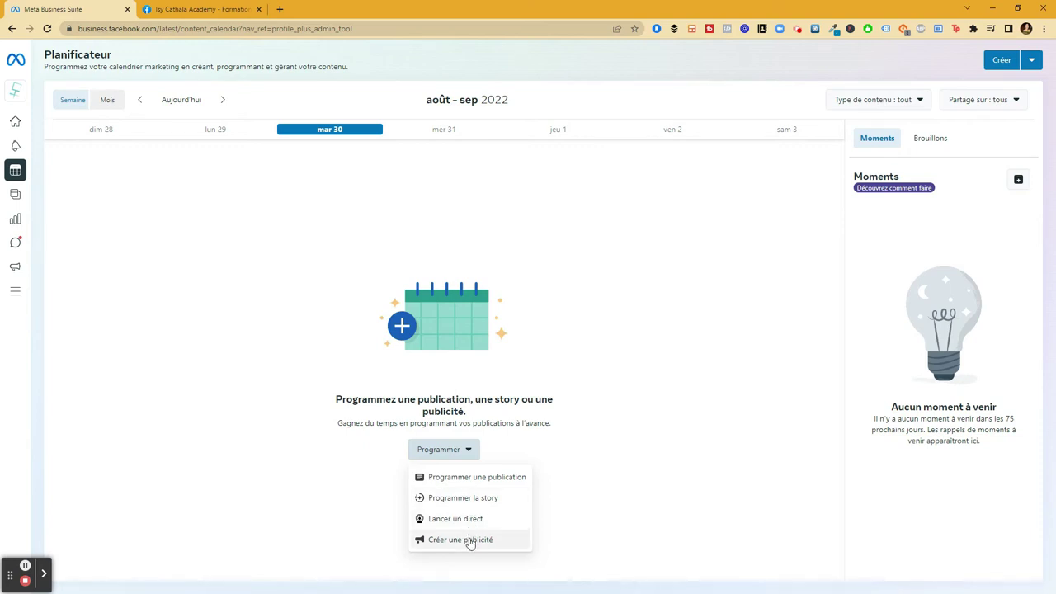
pyautogui.click(480, 485)
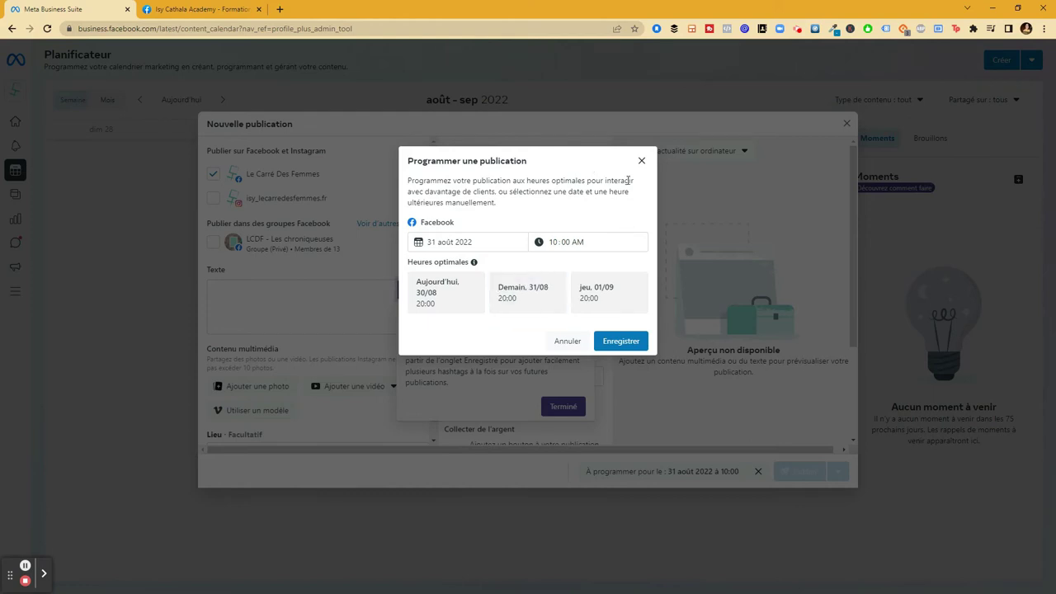
pyautogui.click(575, 341)
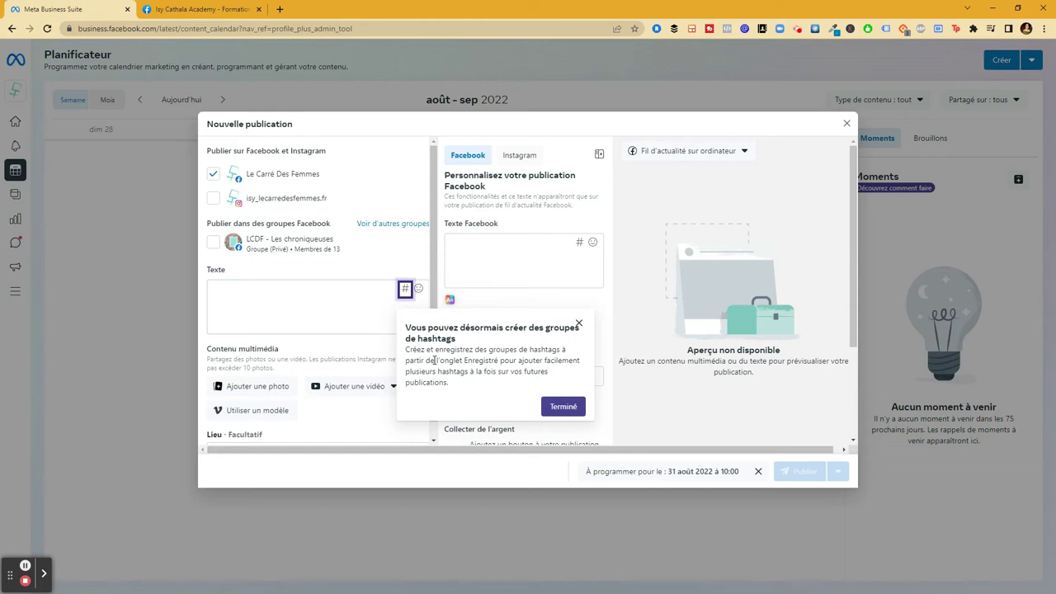
pyautogui.moveTo(553, 360); pyautogui.dragTo(579, 329)
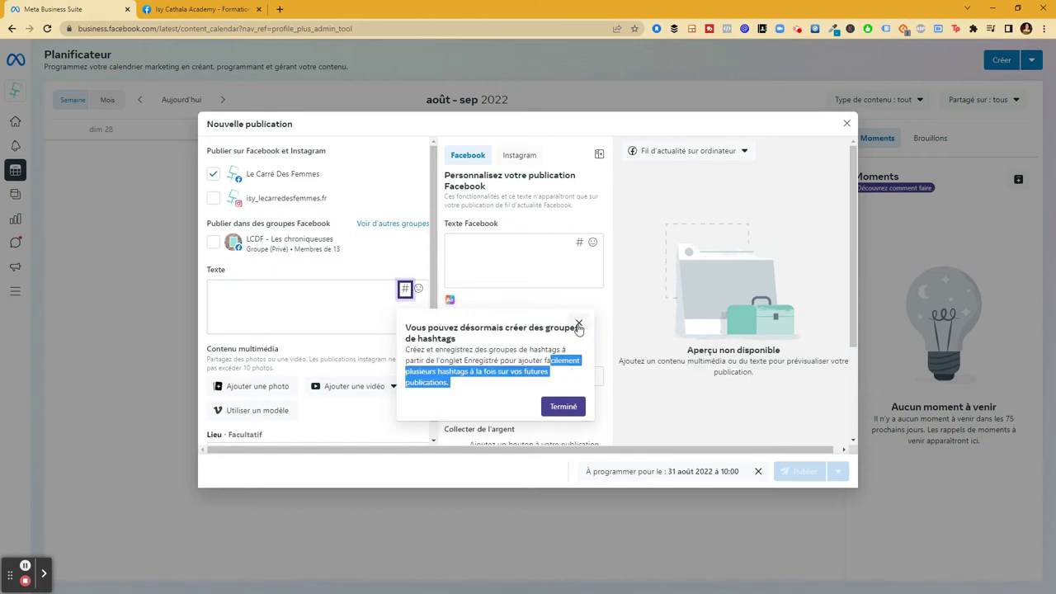
pyautogui.click(569, 409)
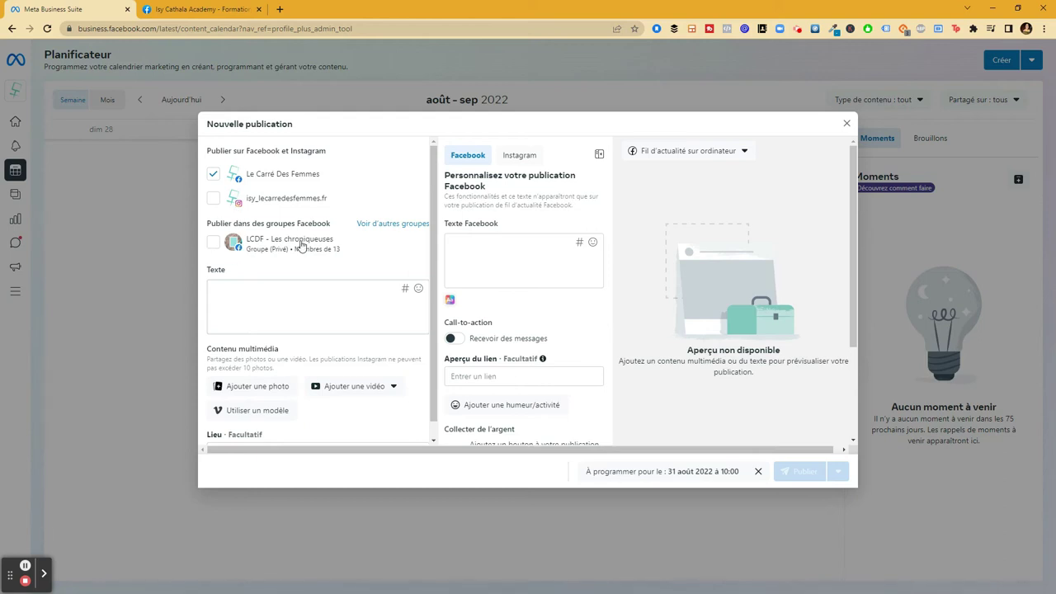
# - Share the new publication to the group Les AMBITIEUX du WEB - Personal Branding et Web-Marketing and the linked Instagram account
pyautogui.click(375, 224)
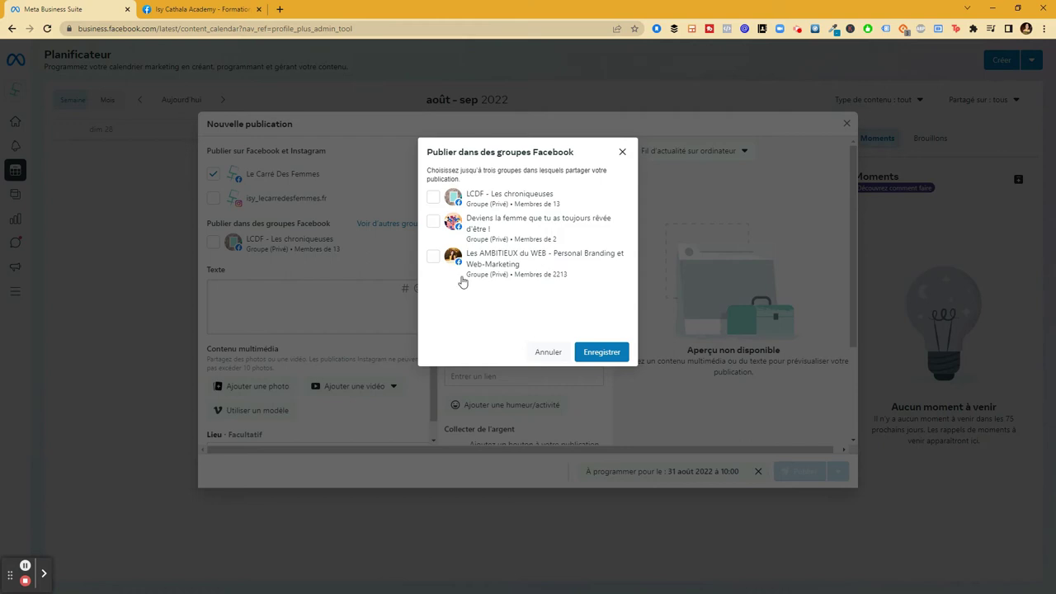
pyautogui.click(432, 257)
pyautogui.click(613, 353)
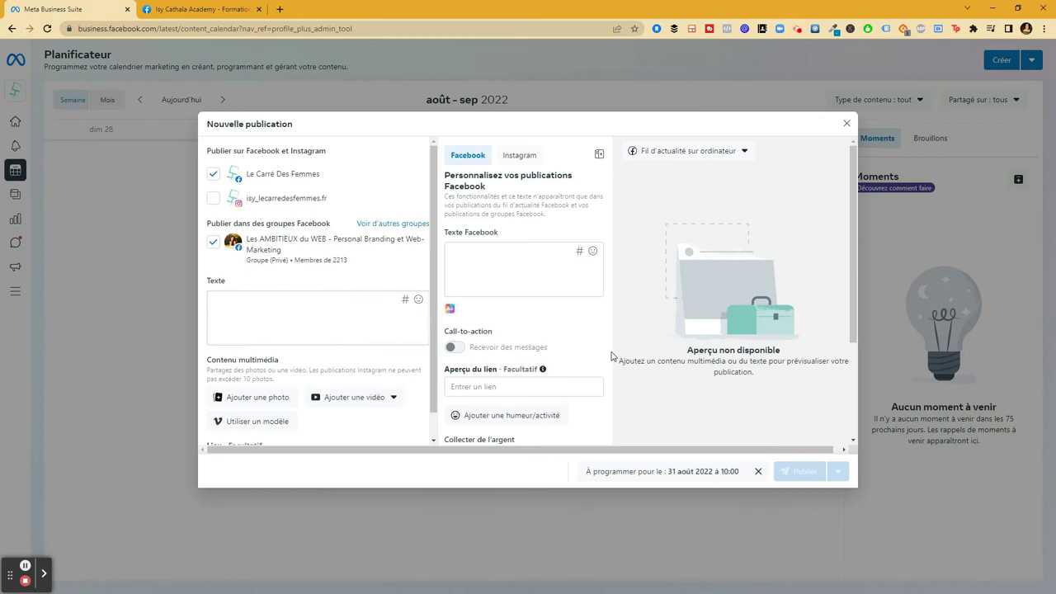
pyautogui.click(213, 198)
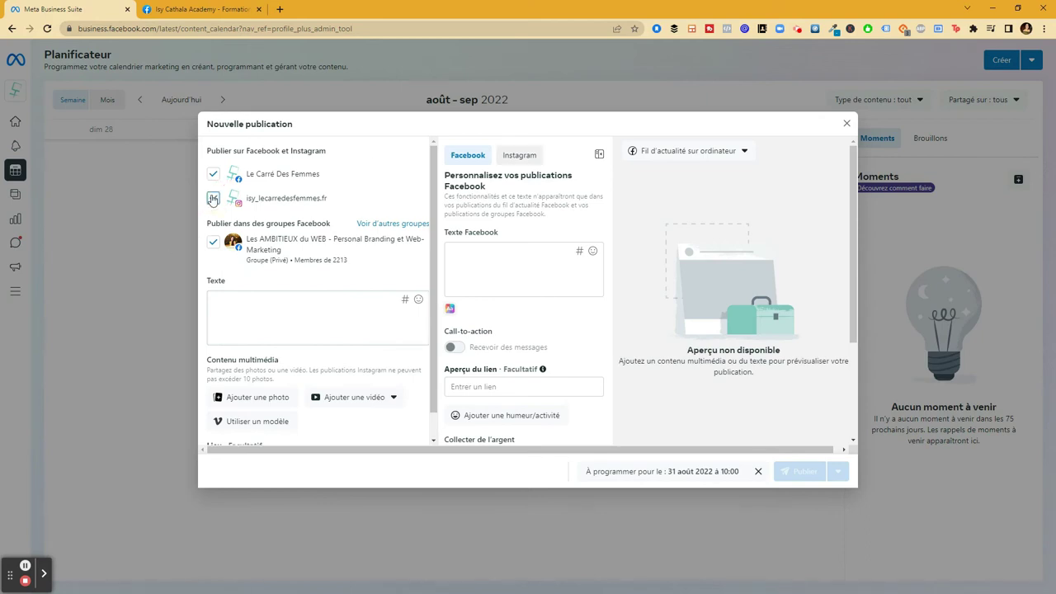
# - Enter Votretexte as the publication's text and add the colour photo of the woman in a blue top
pyautogui.click(255, 311)
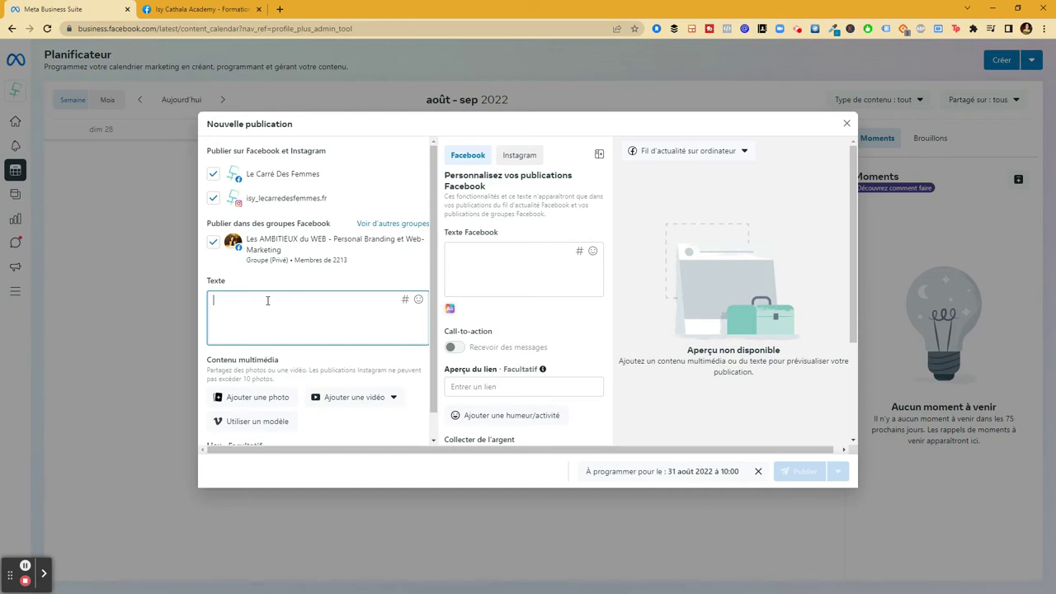
pyautogui.write('Votretexte')
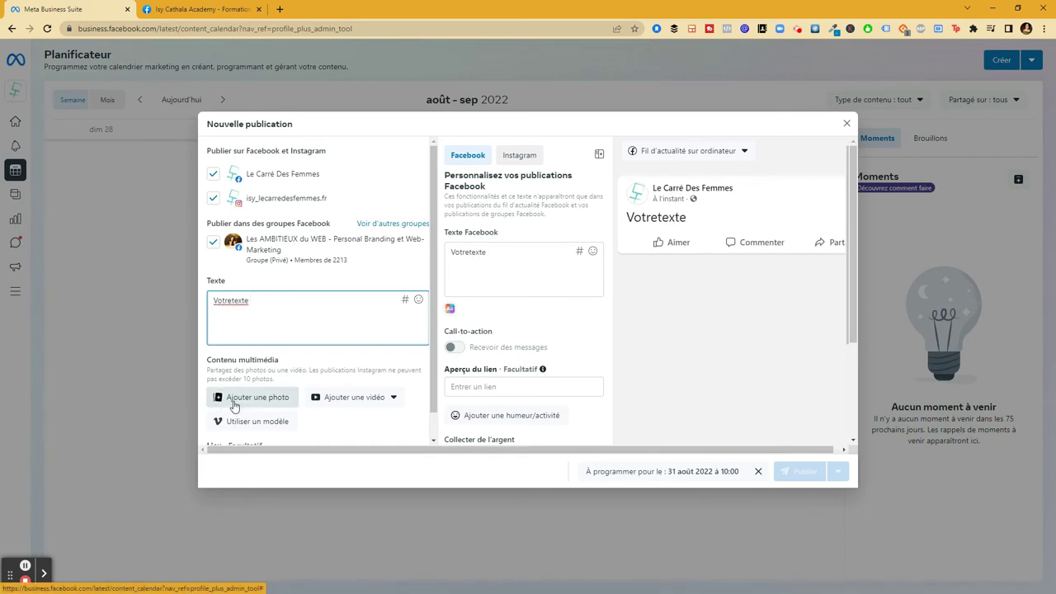
pyautogui.click(236, 404)
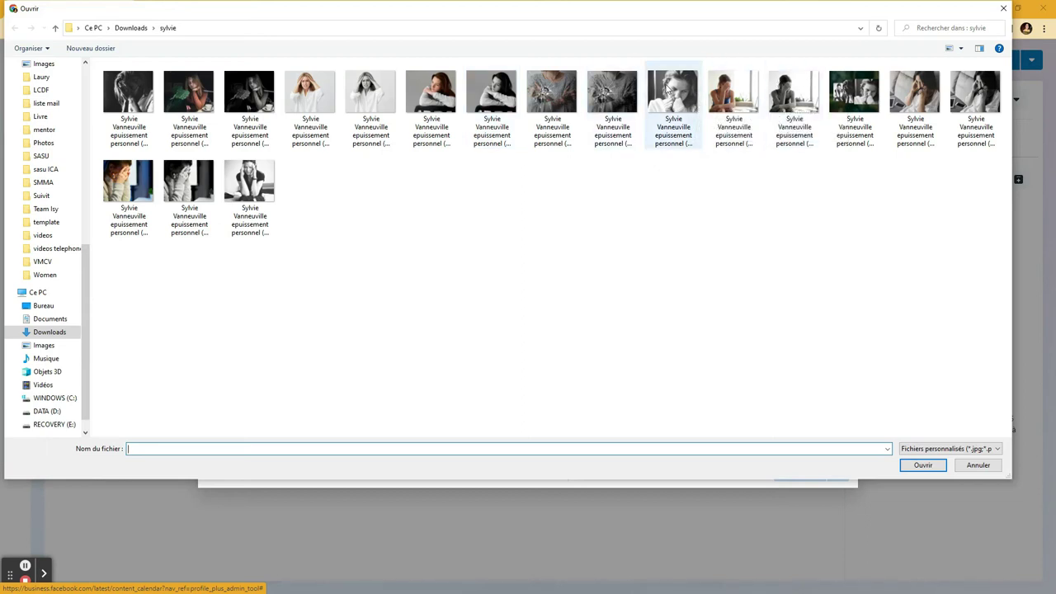
pyautogui.click(749, 93)
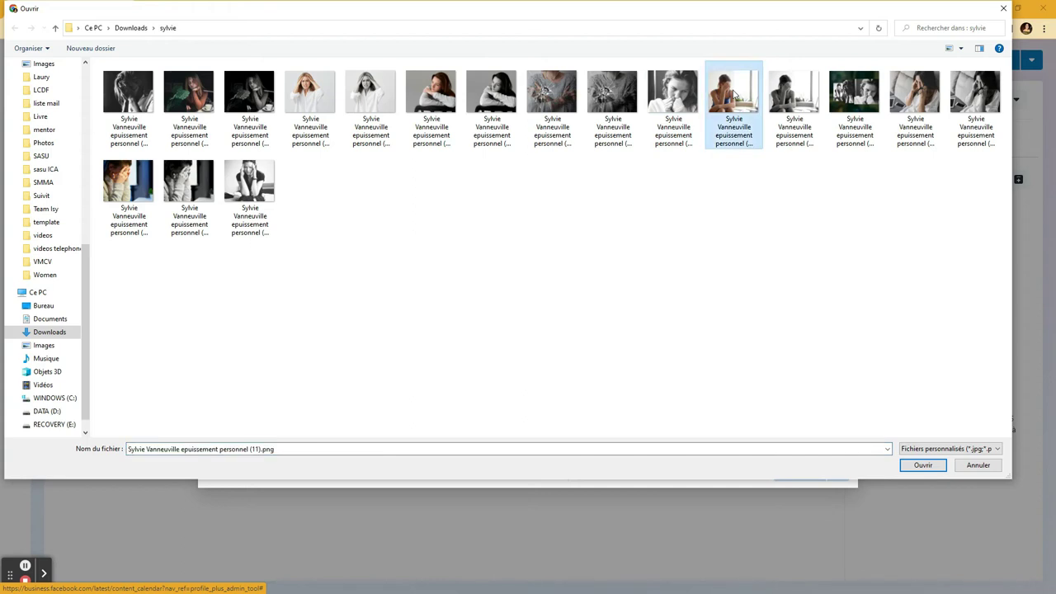
pyautogui.click(928, 465)
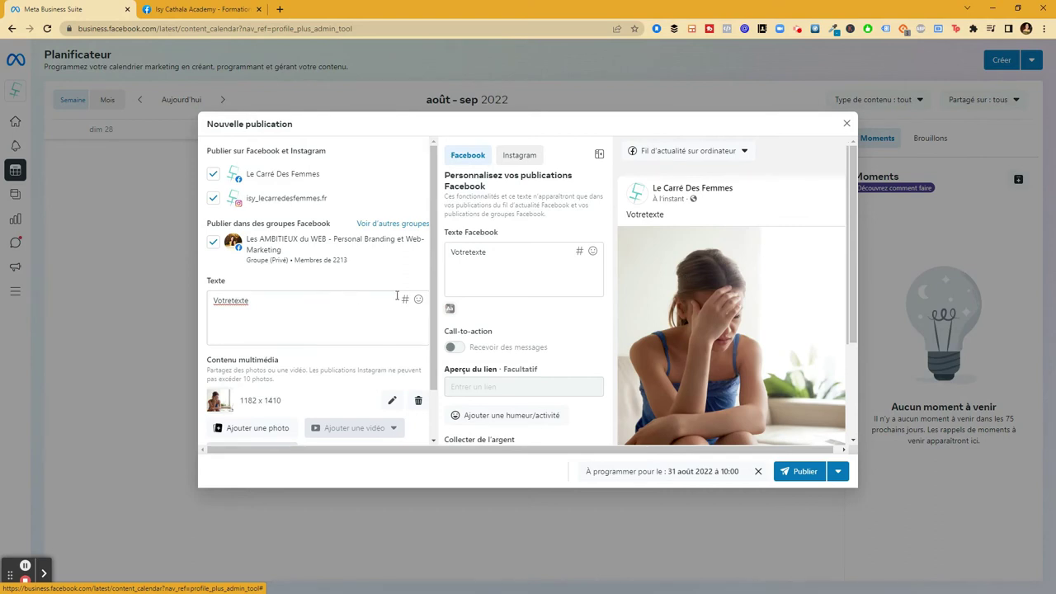
# - Set the publication's location to Béziers
pyautogui.moveTo(432, 299); pyautogui.dragTo(443, 390)
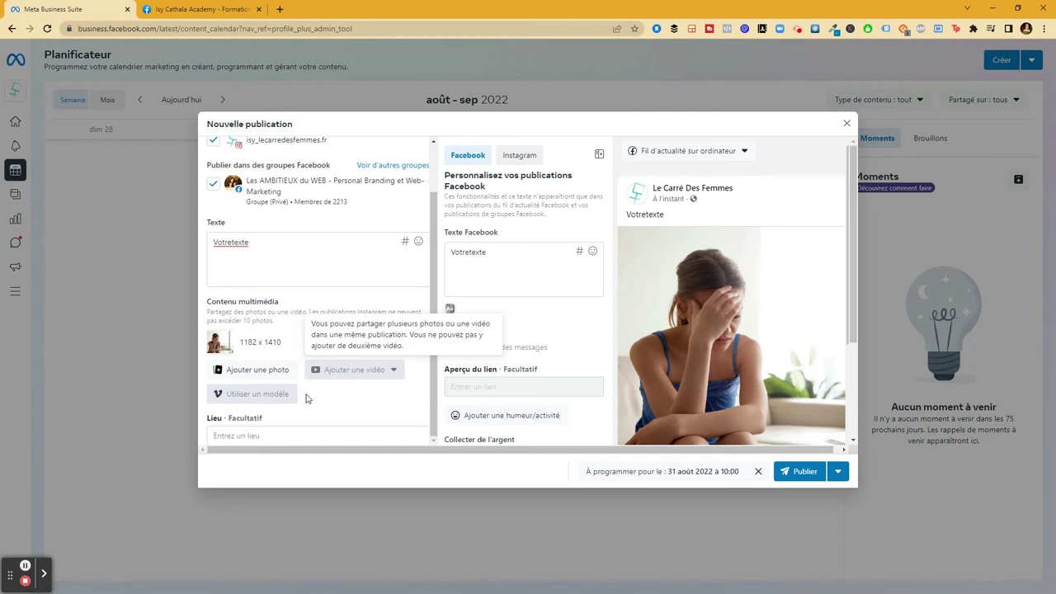
pyautogui.click(255, 436)
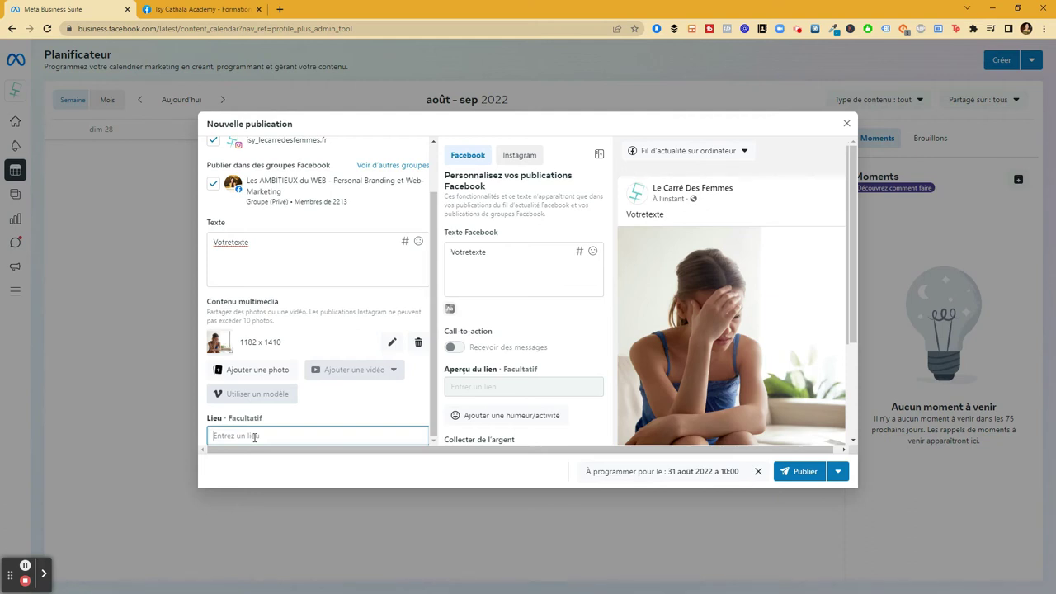
pyautogui.write('Bézier')
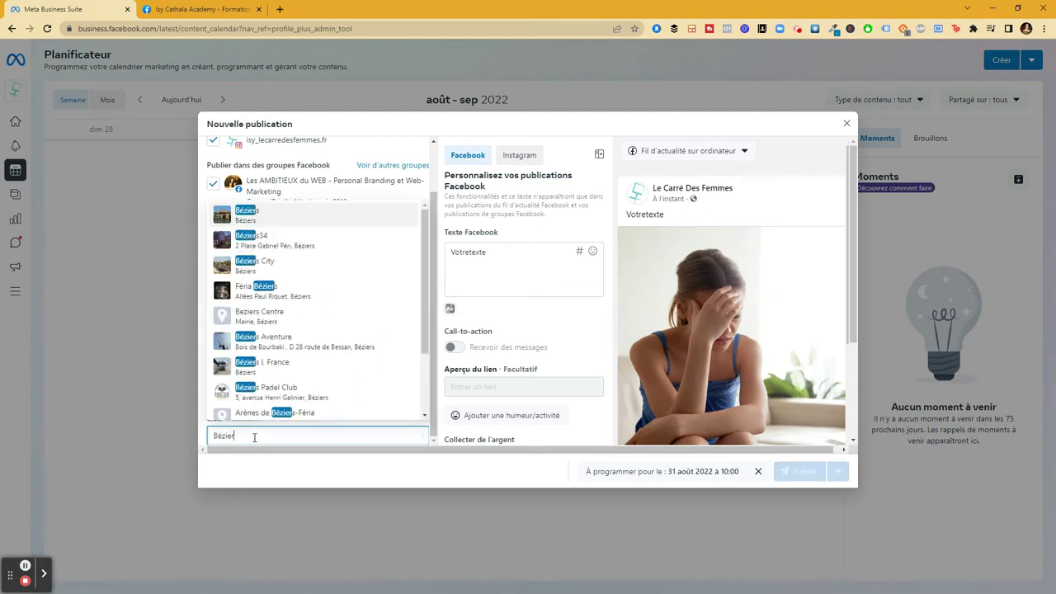
pyautogui.write('s')
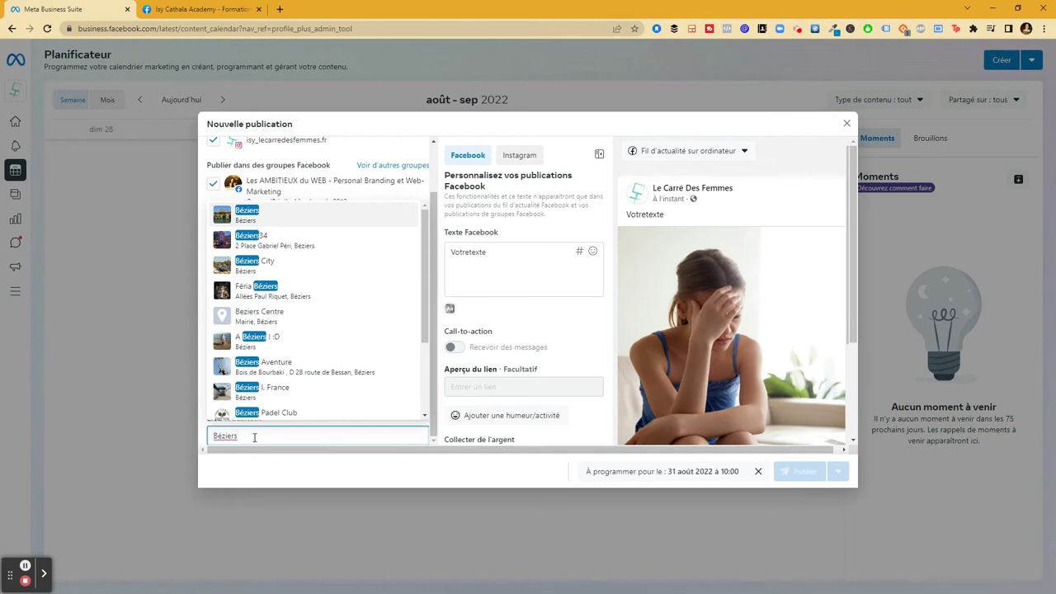
pyautogui.click(288, 216)
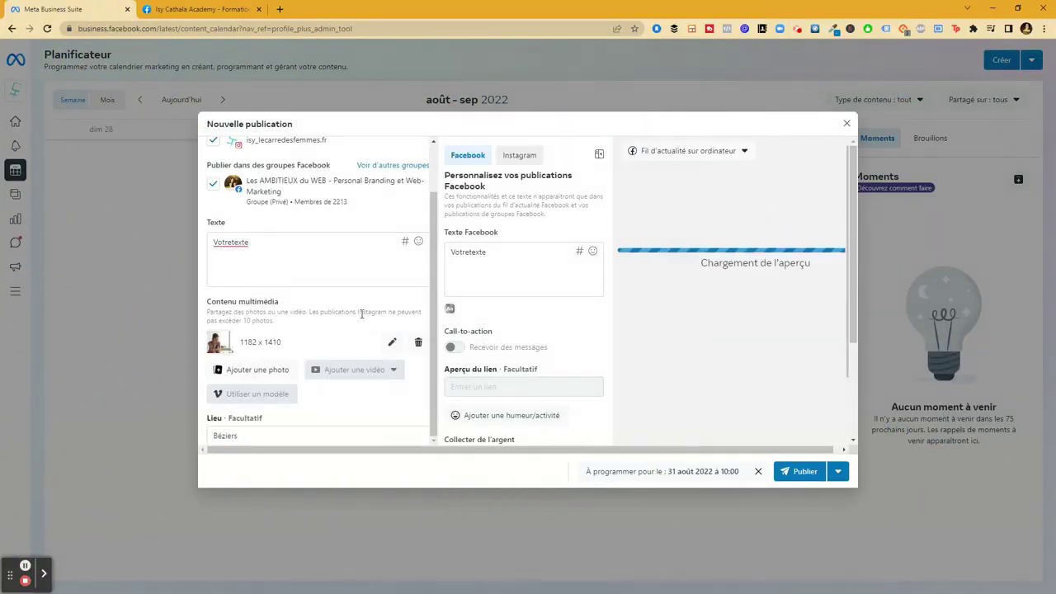
# - Search the hashtags to add to the shared text for Entrepreneusebe and select #entrepreneusebeziers
pyautogui.scroll(2, 431, 294)
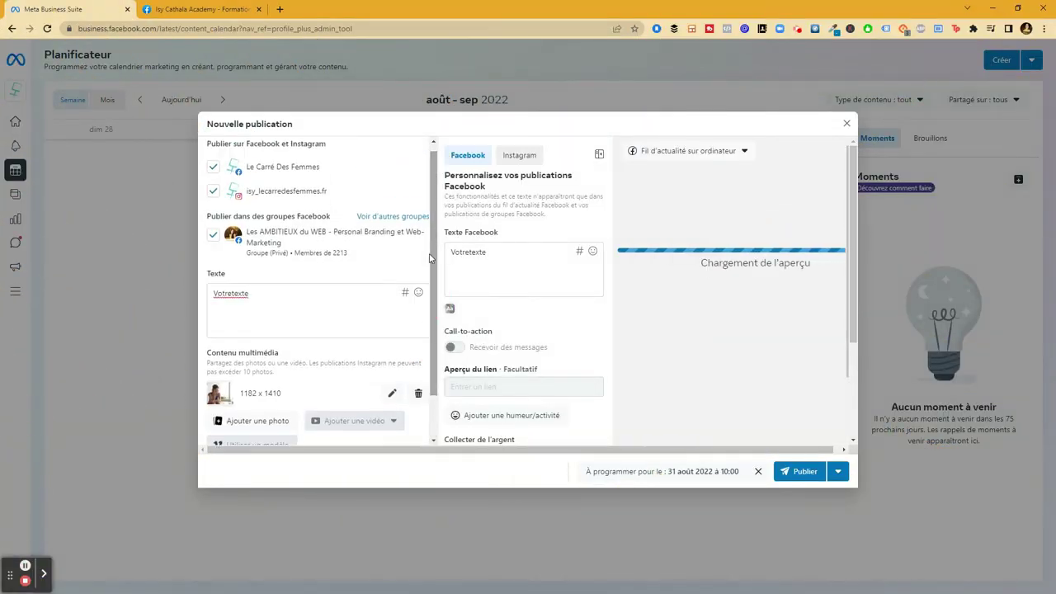
pyautogui.click(405, 294)
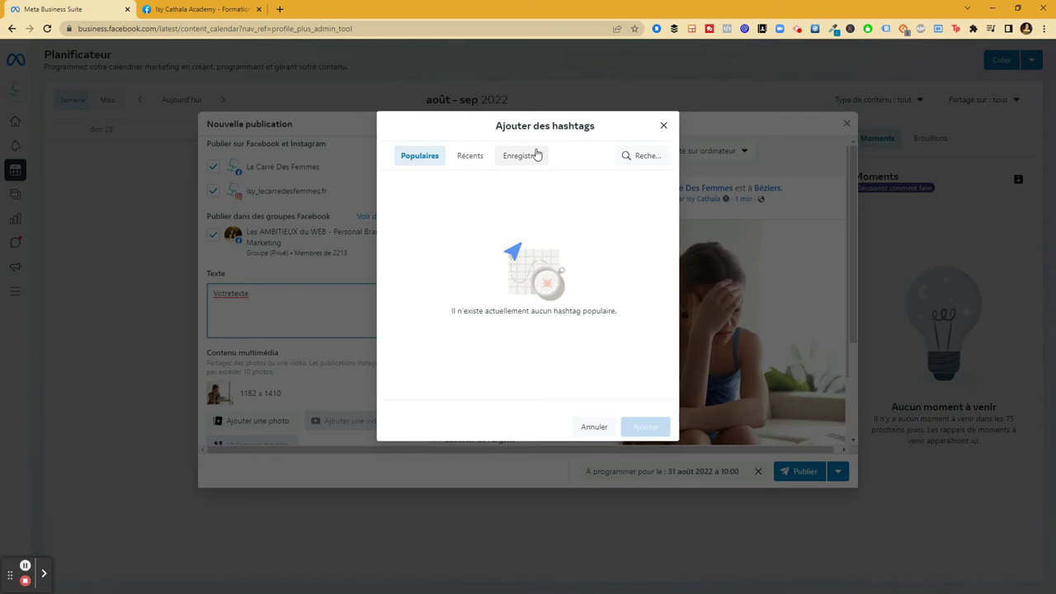
pyautogui.click(646, 155)
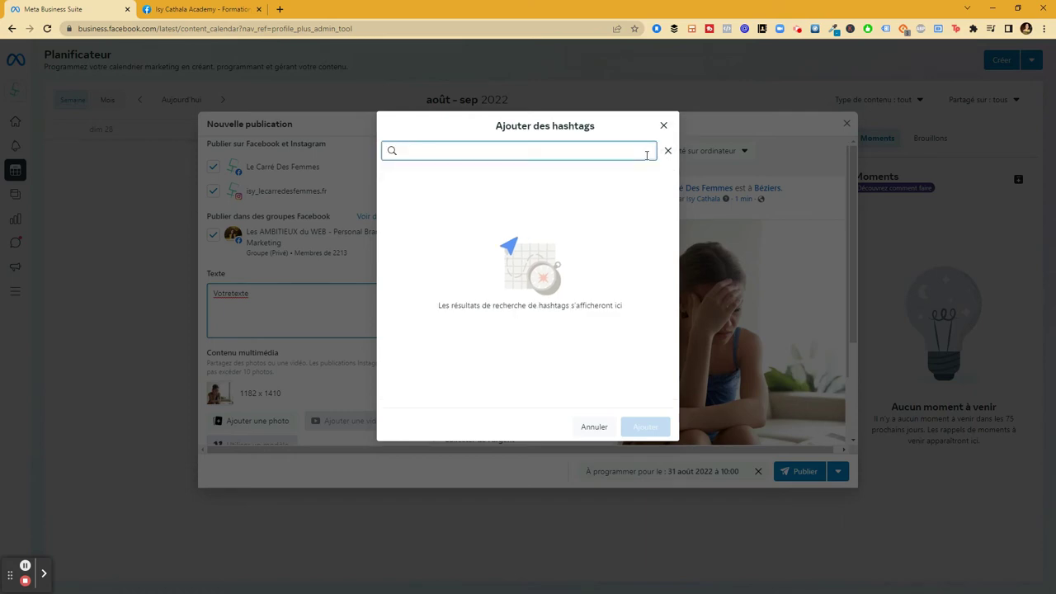
pyautogui.write('Ent')
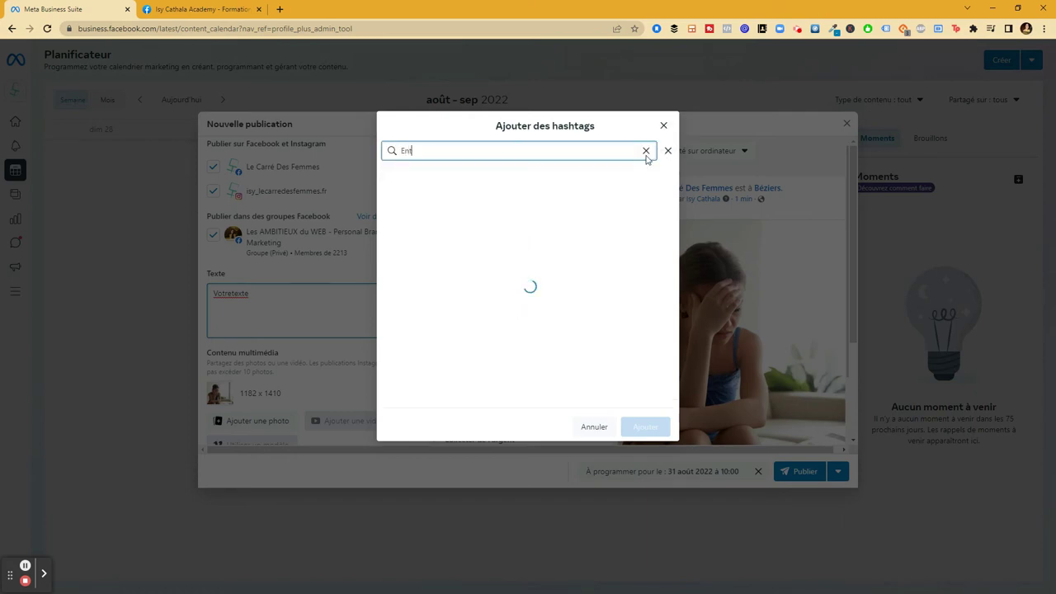
pyautogui.write('repreneuse')
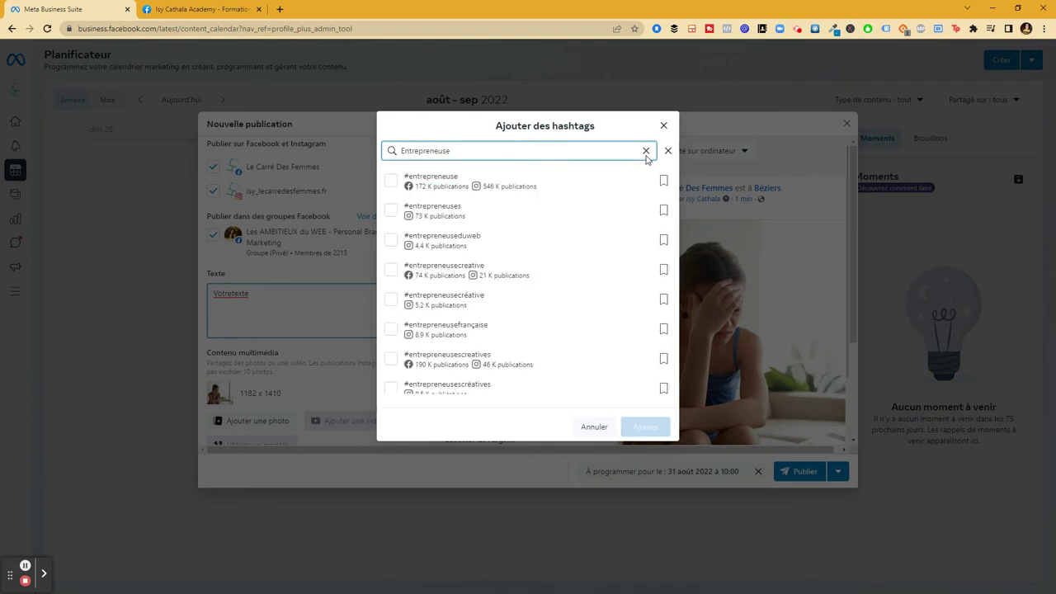
pyautogui.write('be')
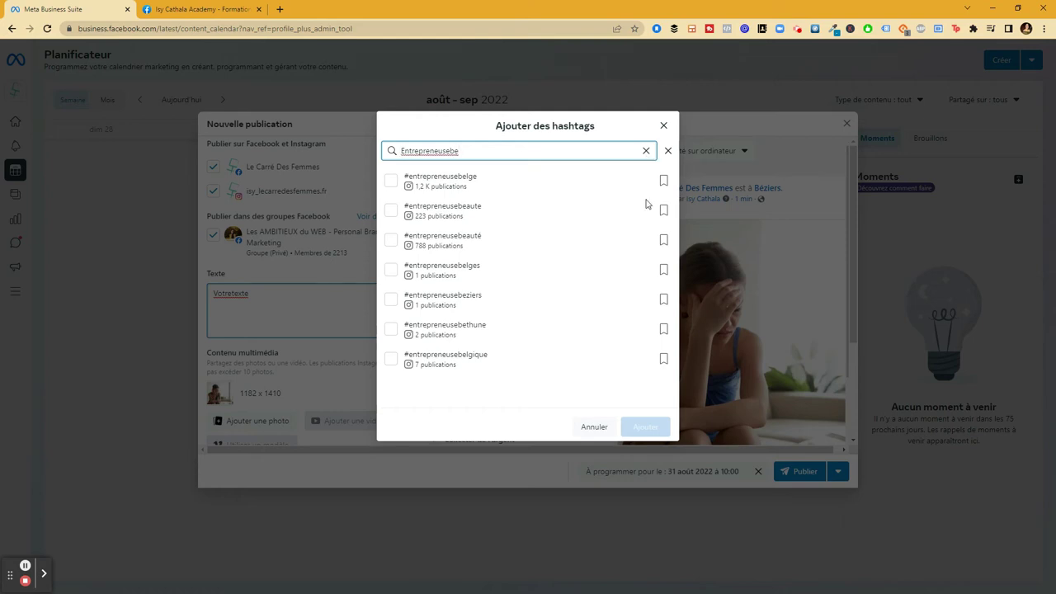
pyautogui.click(391, 303)
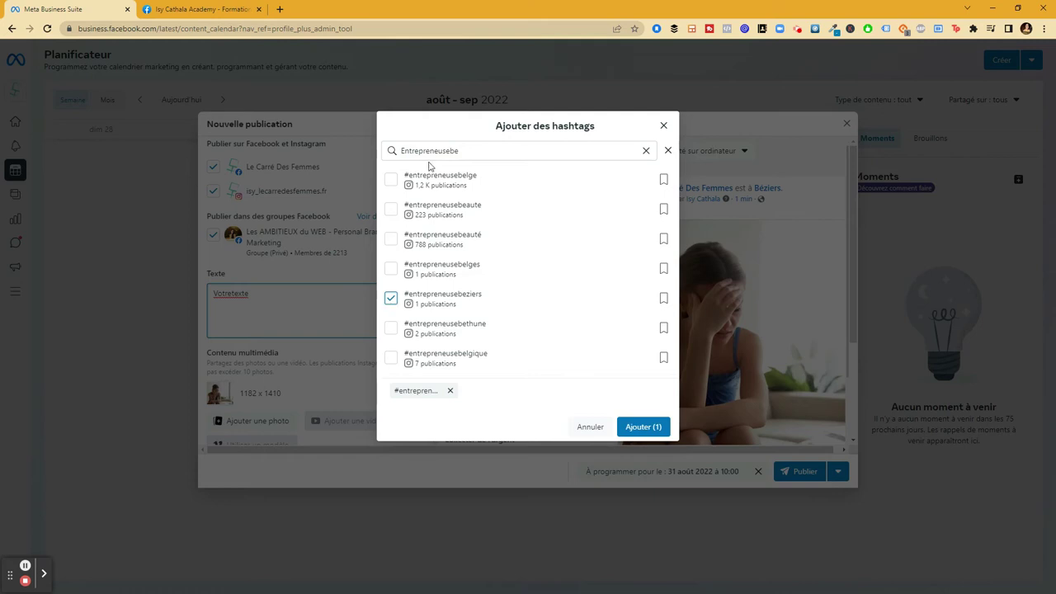
# - Search the hashtags for beziers and select #beziers and #béziers
pyautogui.moveTo(459, 150); pyautogui.dragTo(391, 151)
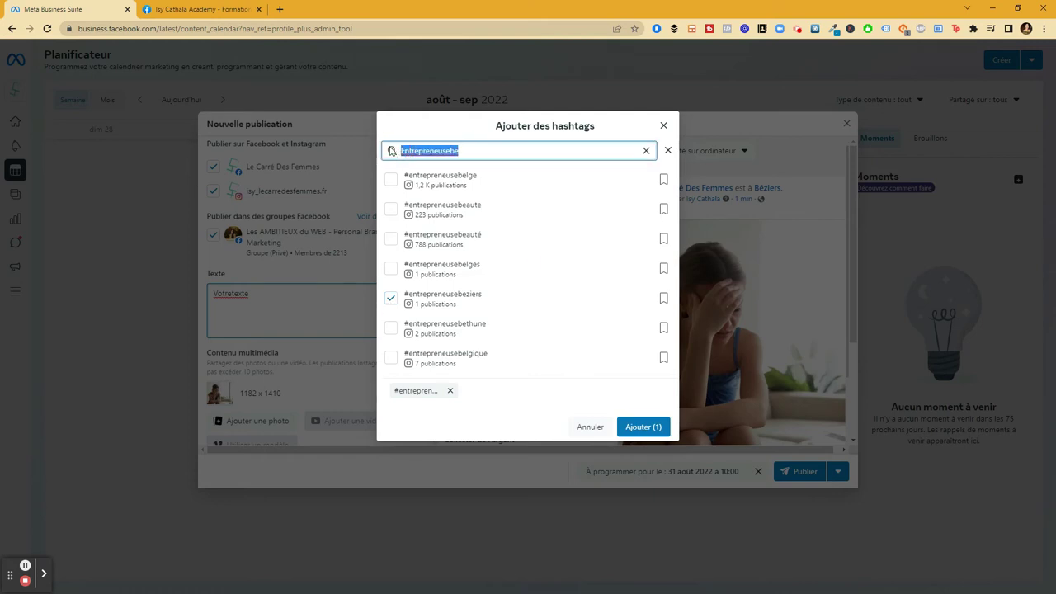
pyautogui.write('beziers')
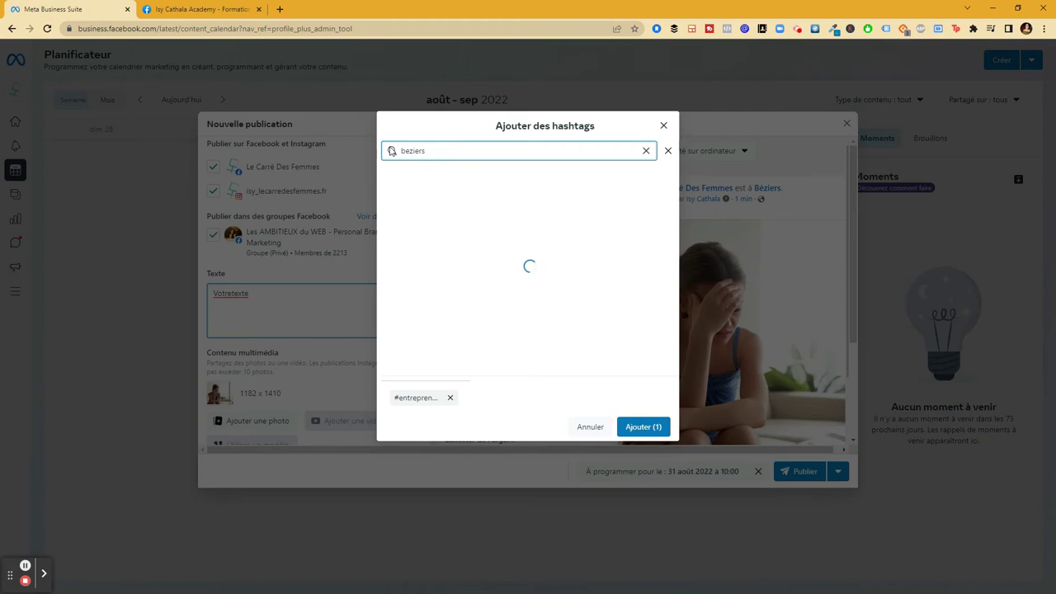
pyautogui.click(391, 180)
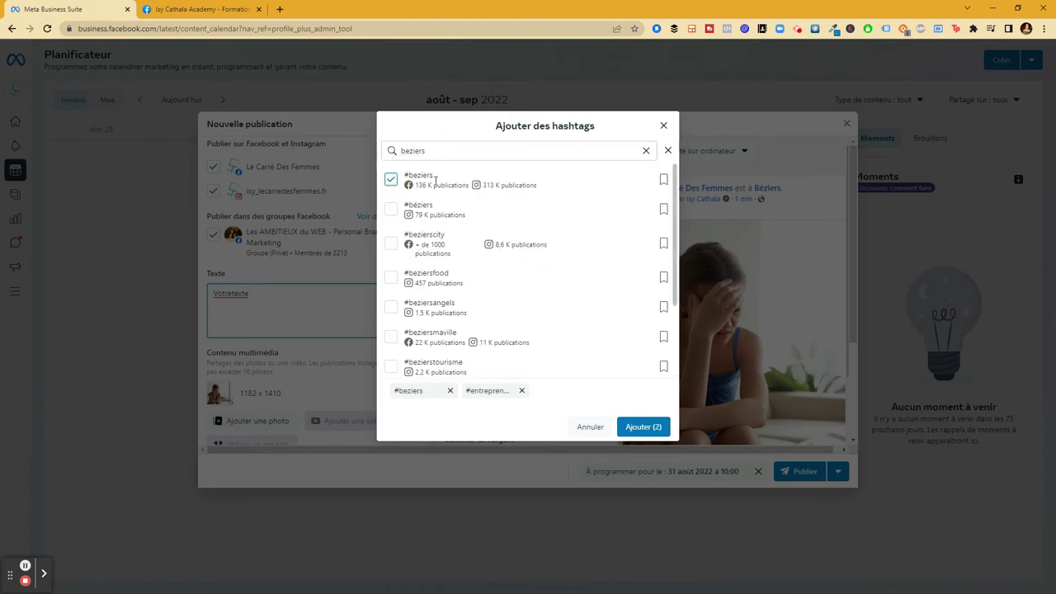
pyautogui.click(391, 210)
# - Search the entrepreneur hashtags and select #entrepreuse, #entrepreneuses, #entrepreneuse, #entrepreneusefrançaise, #entrepreneusecréative and #entrepreneuseduweb
pyautogui.doubleClick(413, 150)
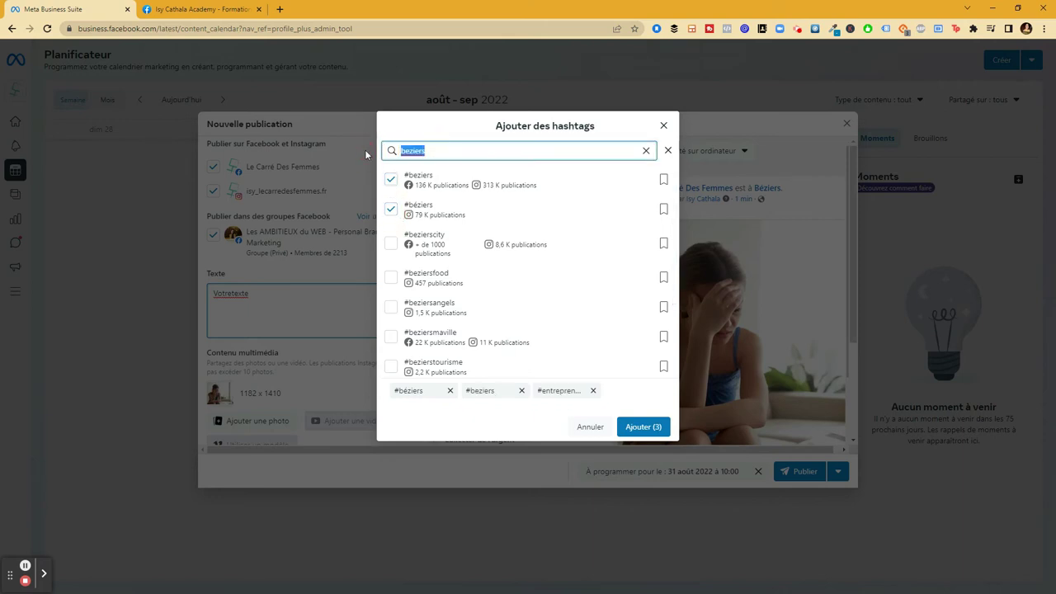
pyautogui.write('entrepre')
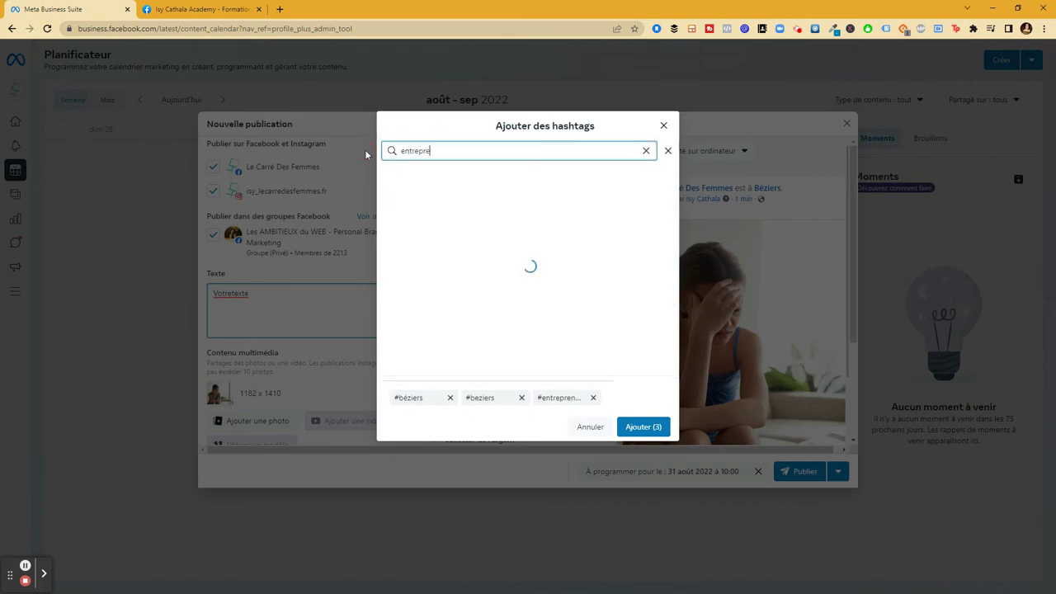
pyautogui.write('u')
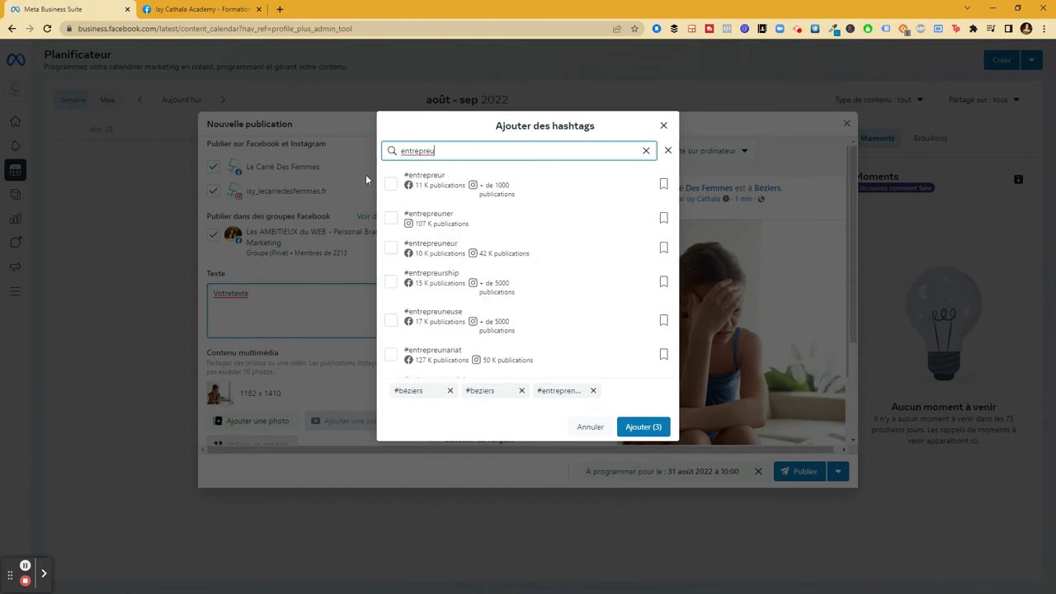
pyautogui.press('BackSpace')
pyautogui.write('neuse')
pyautogui.press('Return')
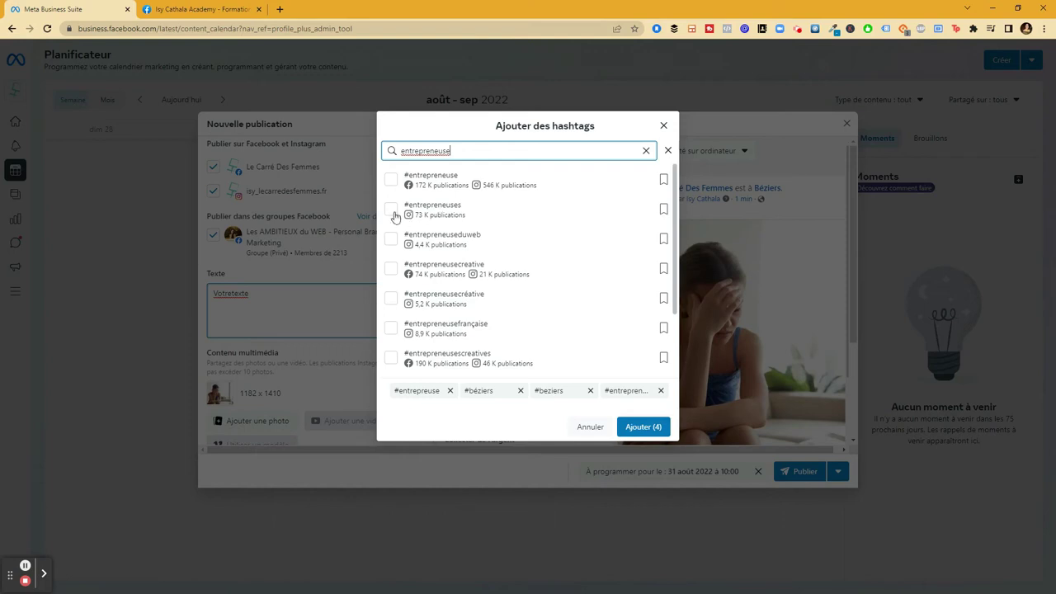
pyautogui.click(391, 209)
pyautogui.click(391, 180)
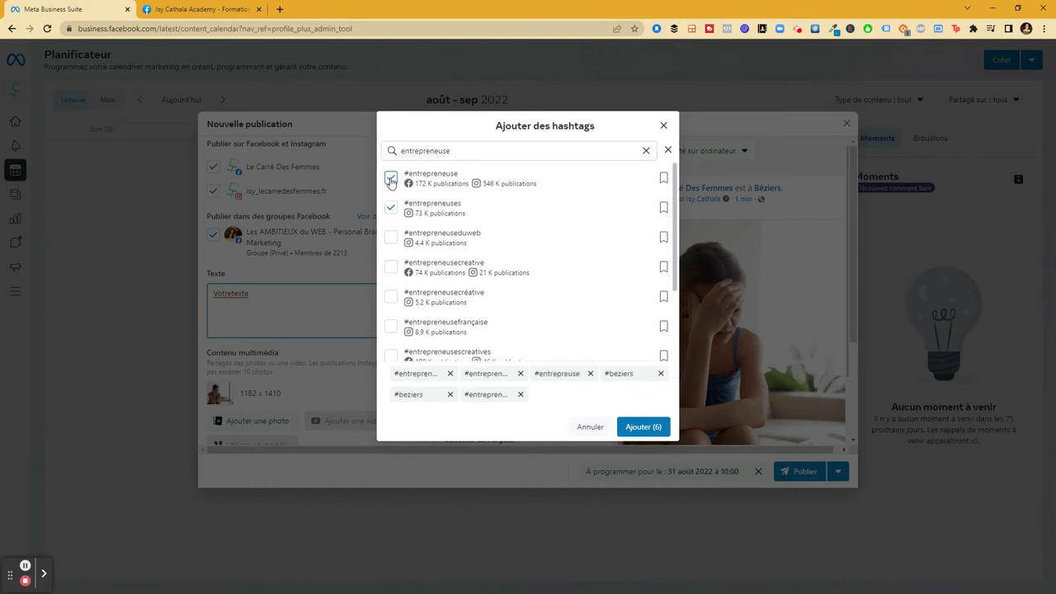
pyautogui.click(392, 326)
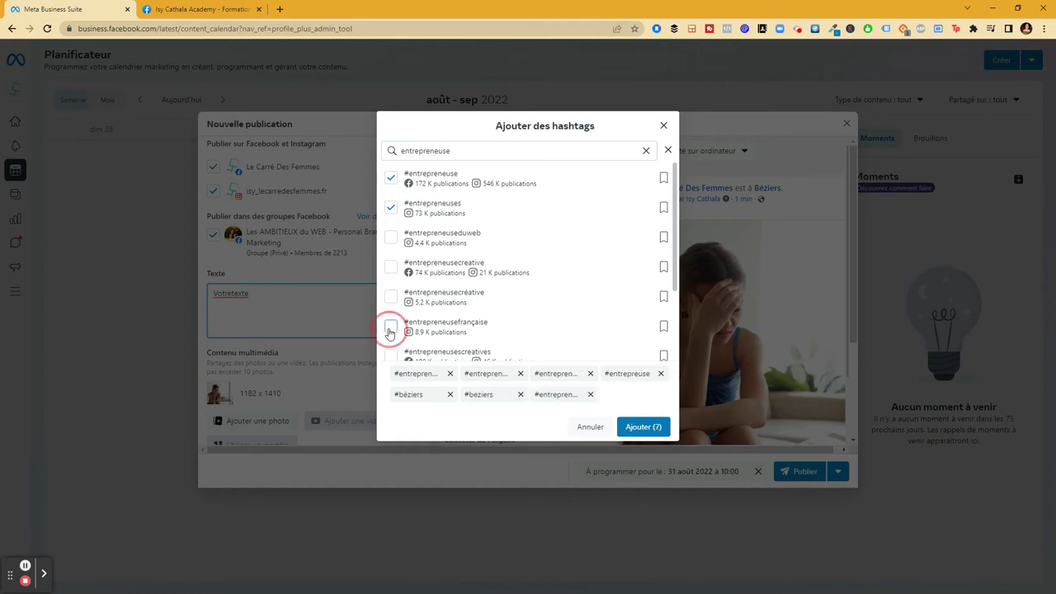
pyautogui.click(391, 296)
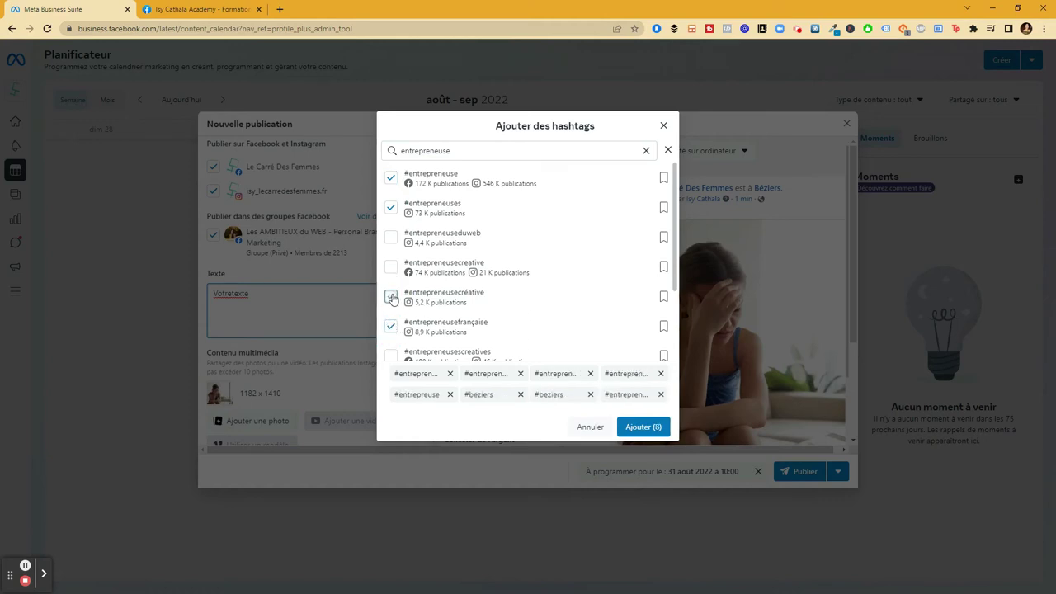
pyautogui.click(391, 237)
# - Search the hashtags for femme, add the selected hashtags to the shared text and place them on a line below Votretexte
pyautogui.doubleClick(456, 155)
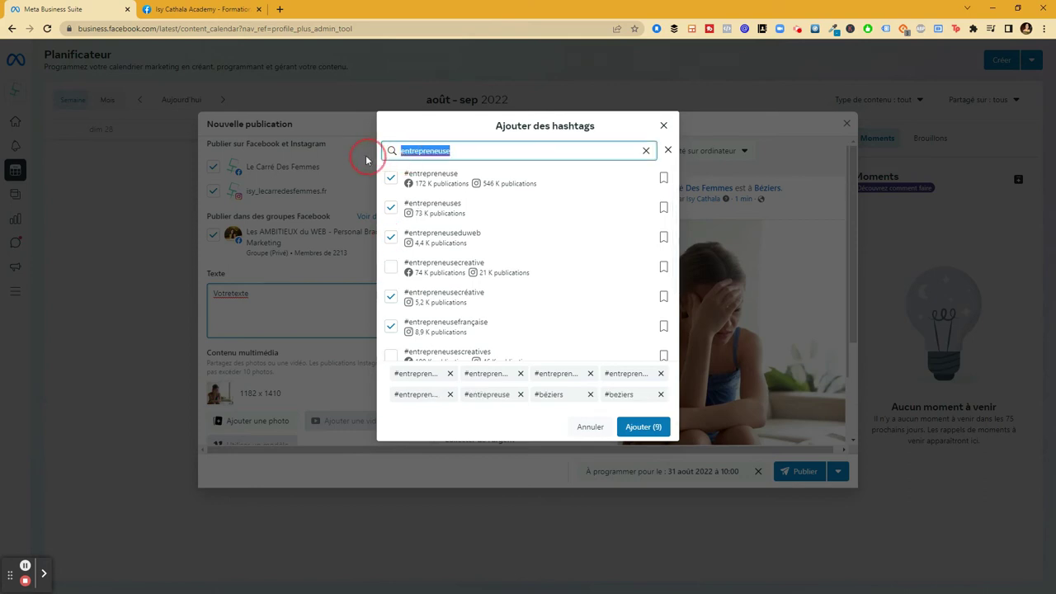
pyautogui.write('femme')
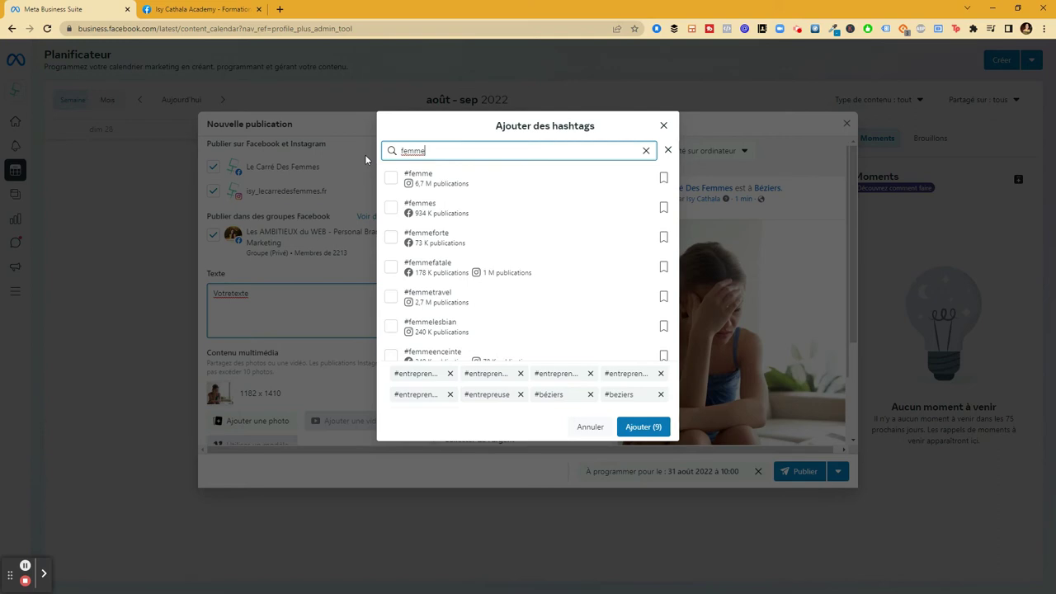
pyautogui.click(641, 426)
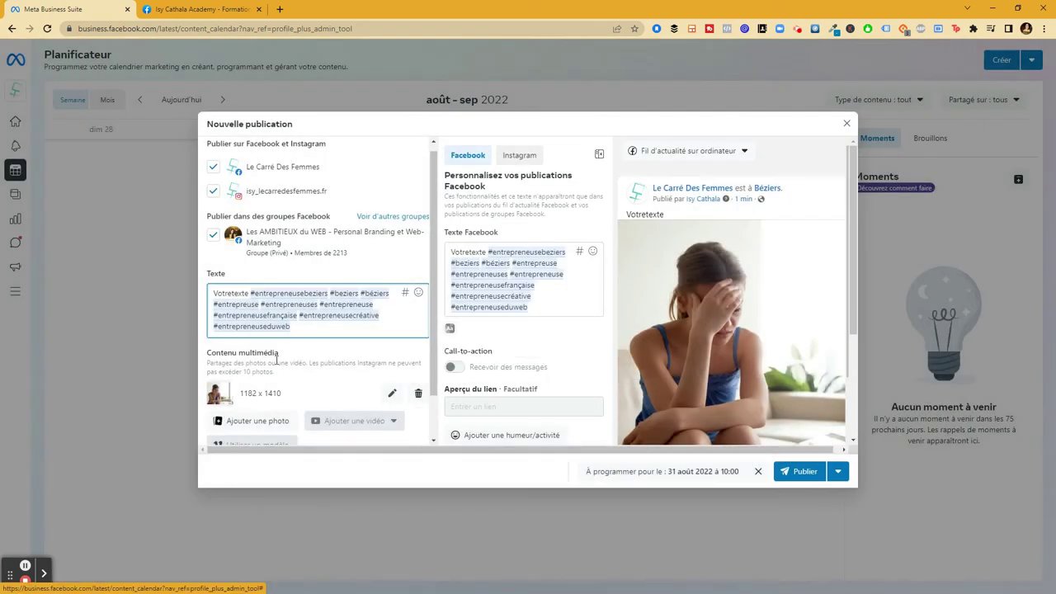
pyautogui.click(250, 296)
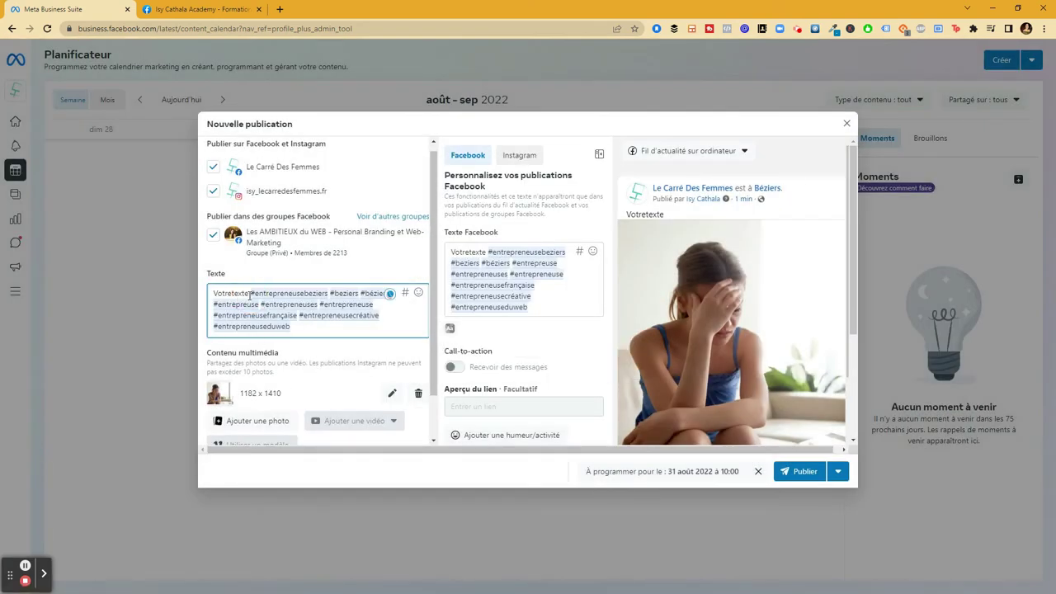
pyautogui.press('Return')
# - Look at the recent hashtags in the hashtag picker and close it without adding any
pyautogui.click(404, 292)
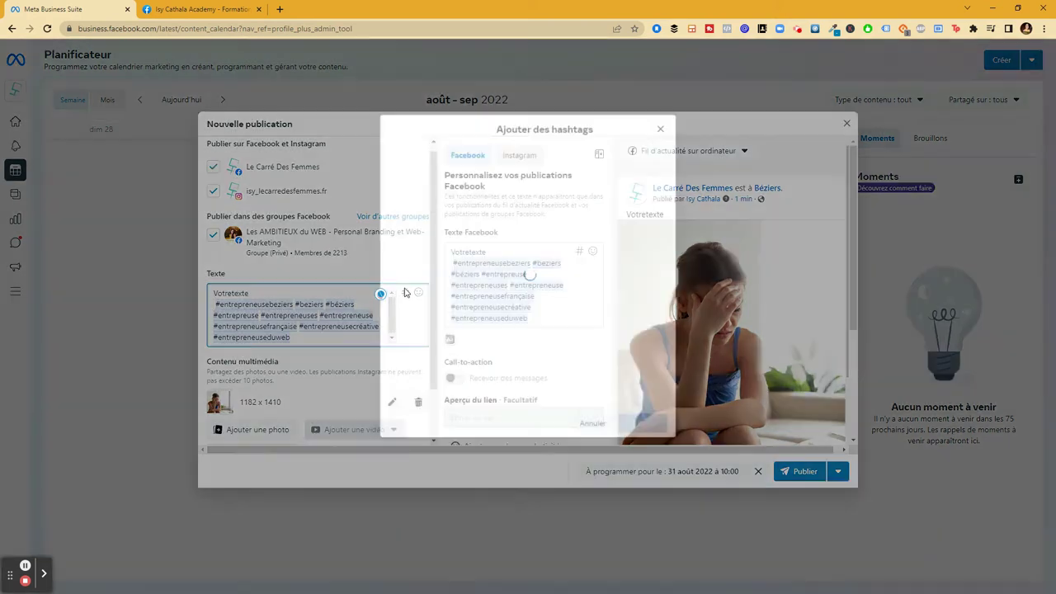
pyautogui.click(467, 159)
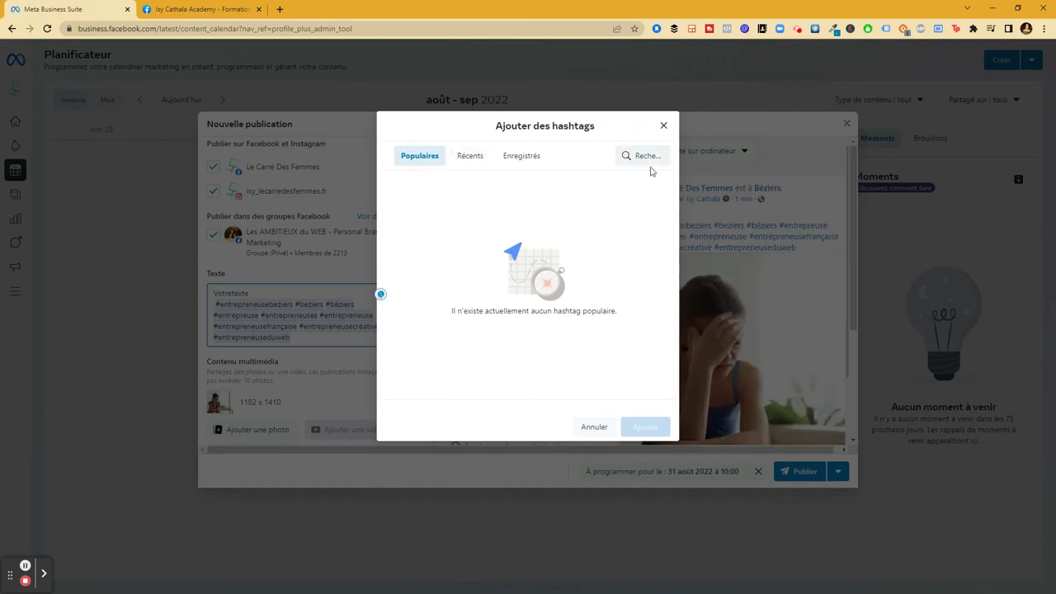
pyautogui.click(664, 125)
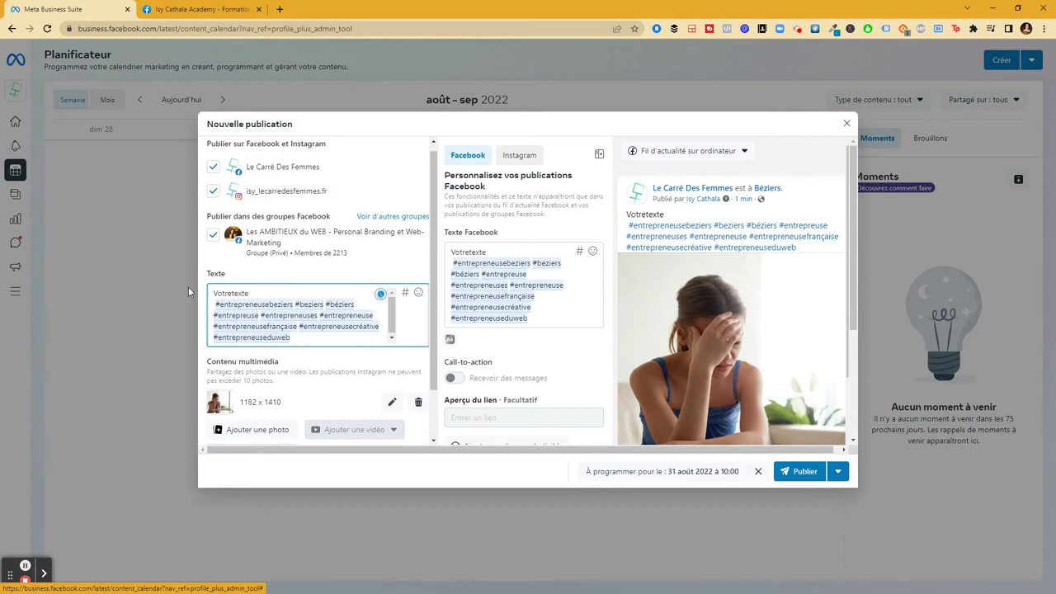
pyautogui.click(495, 271)
pyautogui.click(495, 251)
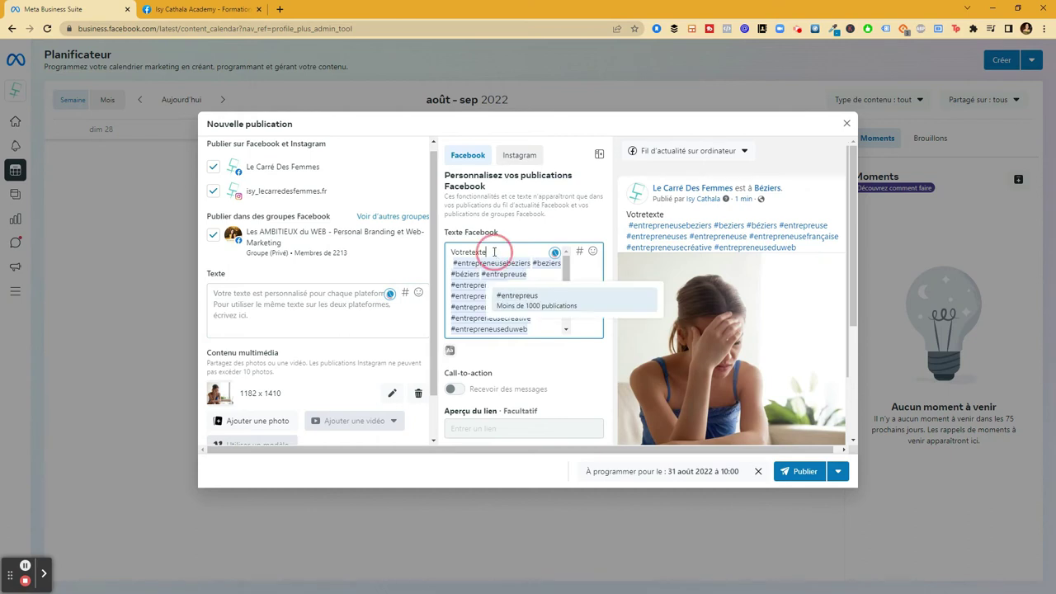
pyautogui.press('Return')
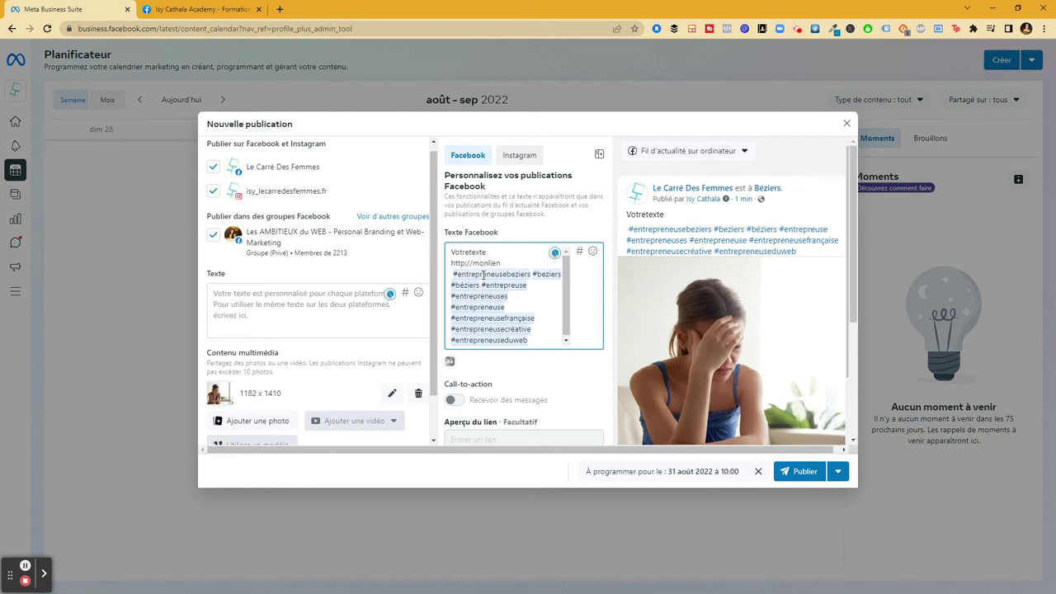
pyautogui.write('.fr')
pyautogui.click(503, 262)
pyautogui.moveTo(503, 262); pyautogui.dragTo(450, 264)
pyautogui.press('BackSpace')
pyautogui.press('BackSpace')
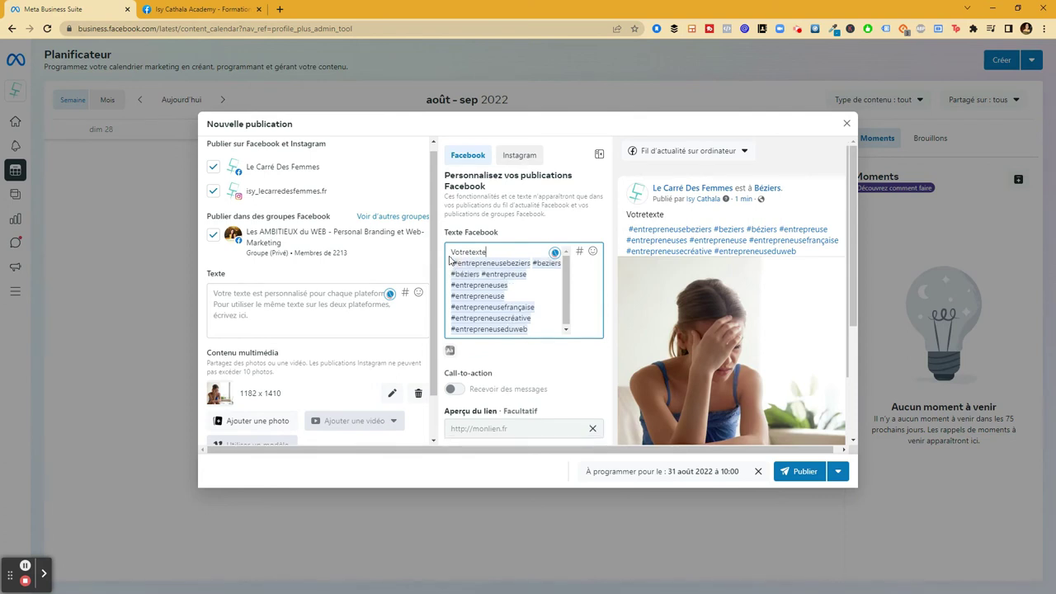
# - Move the whole Facebook-specific text back into the shared text and check the Instagram and Facebook versions
pyautogui.moveTo(450, 250); pyautogui.dragTo(542, 331)
pyautogui.hotkey('ctrl', 'x')
pyautogui.click(244, 297)
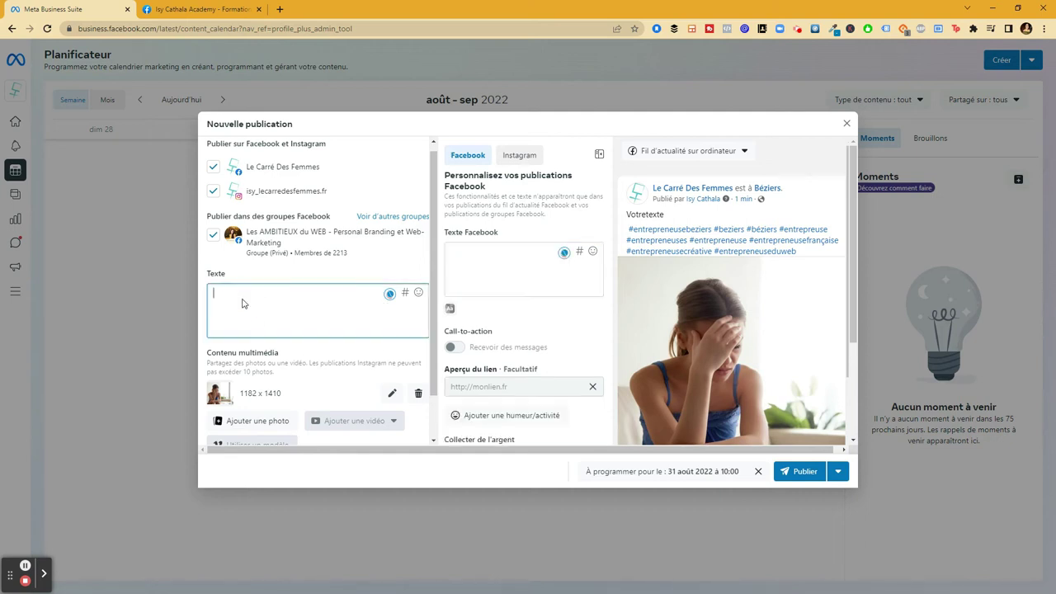
pyautogui.hotkey('ctrl', 'v')
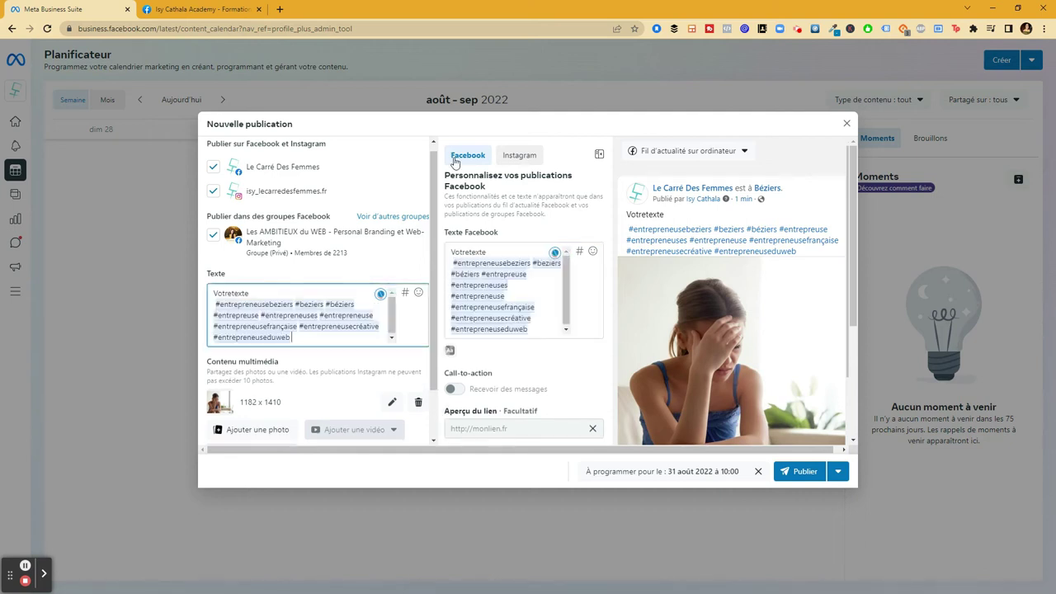
pyautogui.click(520, 159)
pyautogui.click(468, 164)
pyautogui.click(265, 296)
pyautogui.press('Return')
pyautogui.write('h')
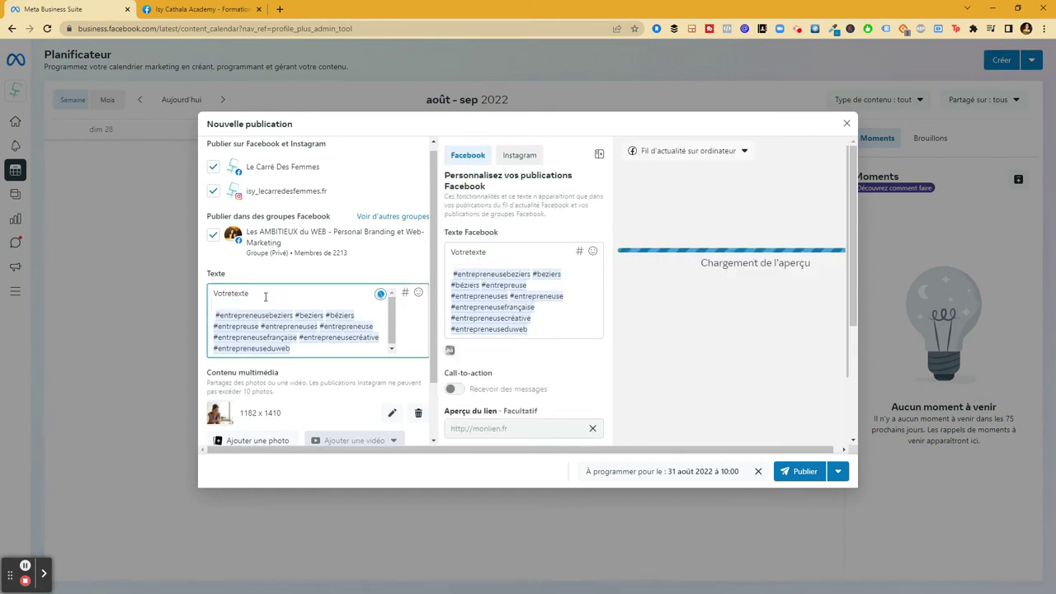
pyautogui.write('ttps')
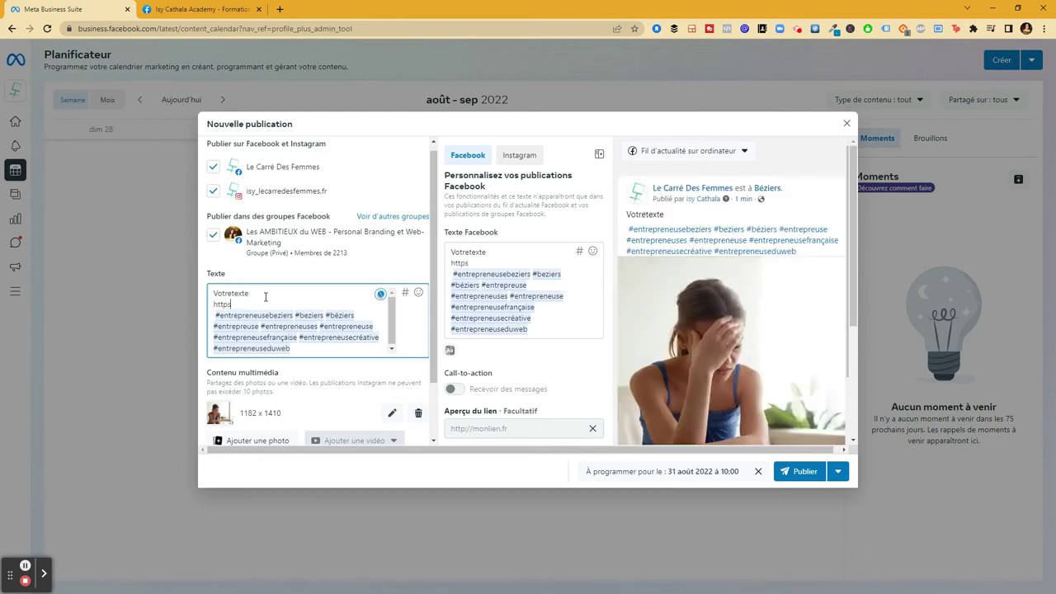
pyautogui.write('://monlien.fr')
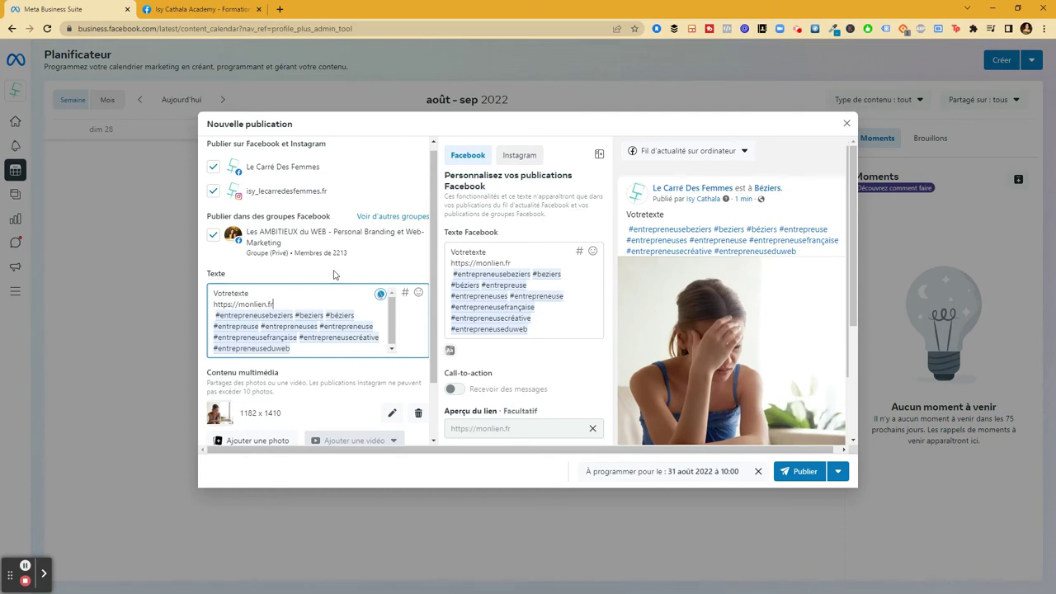
# - Replace the link in the Instagram-specific text with "lien dans ma bio" and compare the Facebook and Instagram versions
pyautogui.click(535, 156)
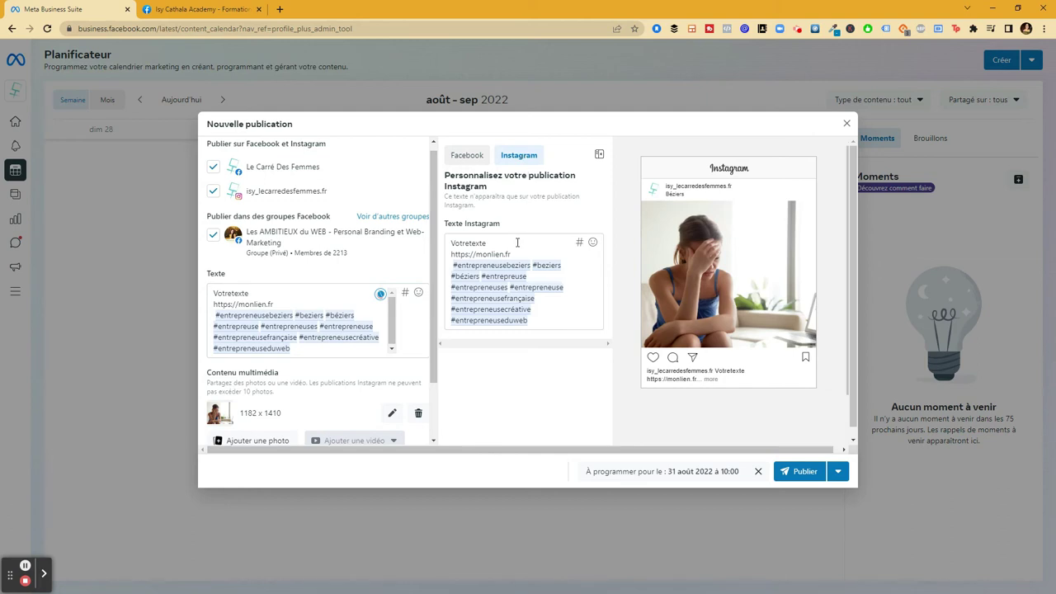
pyautogui.moveTo(513, 255); pyautogui.dragTo(452, 257)
pyautogui.press('BackSpace')
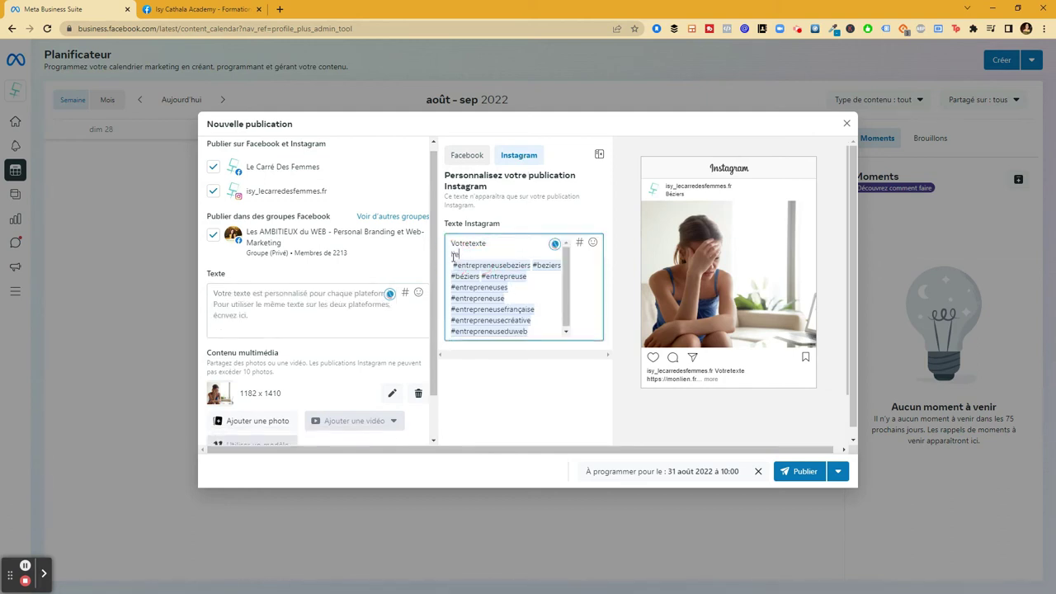
pyautogui.write('lien dans ma bio')
pyautogui.click(468, 156)
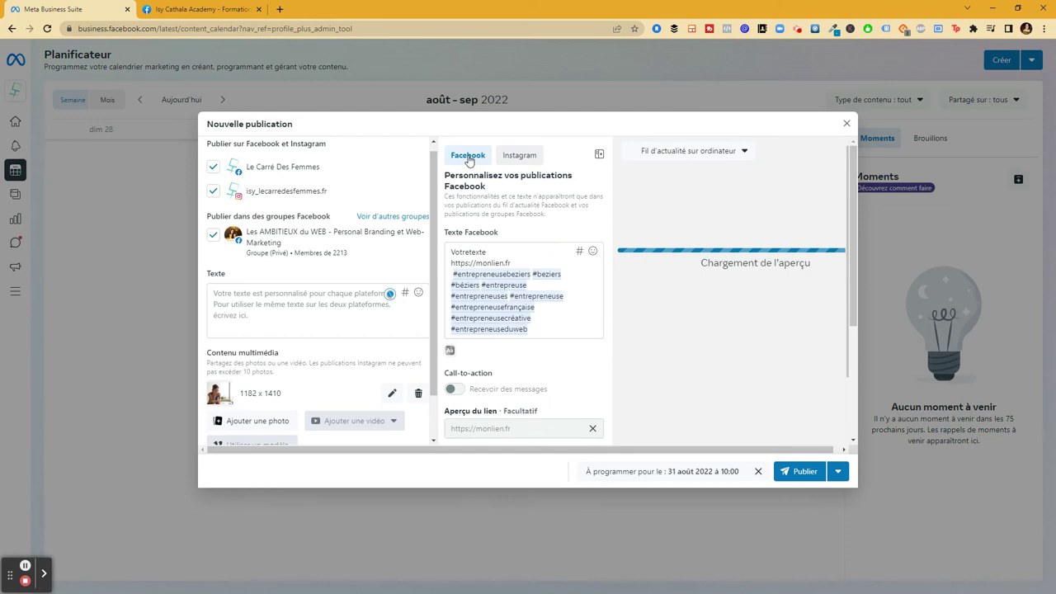
pyautogui.click(530, 156)
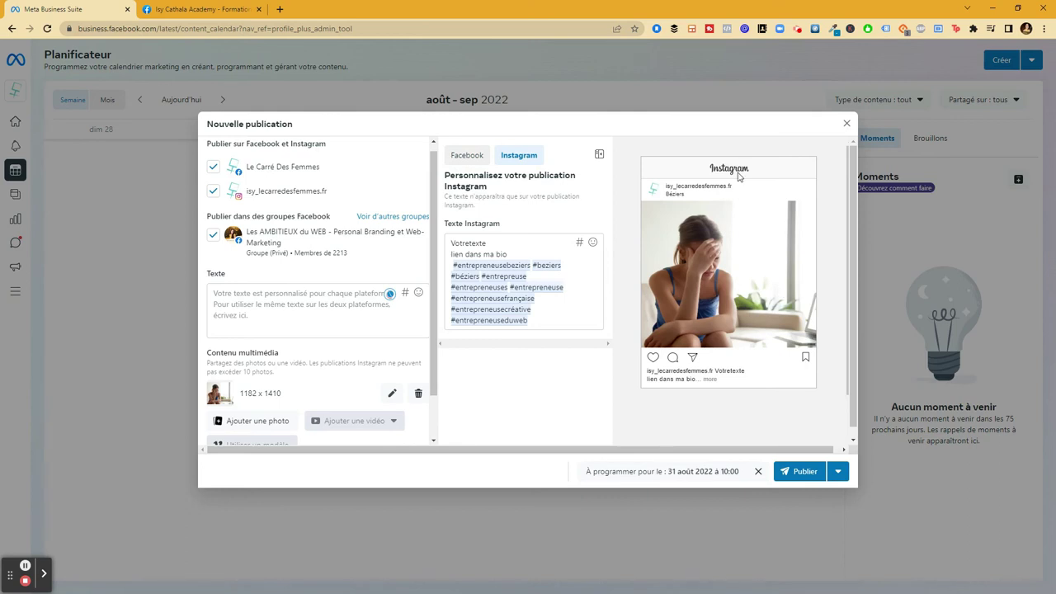
pyautogui.click(467, 160)
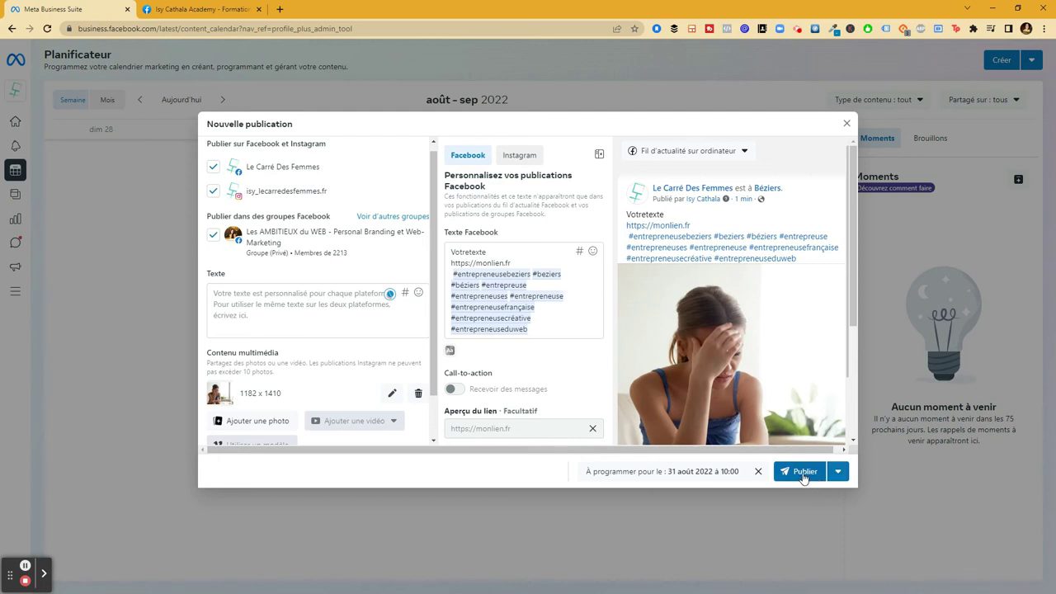
# - Look at the Facebook date and time settings for scheduling, close them without saving, and abandon the new publication
pyautogui.click(839, 474)
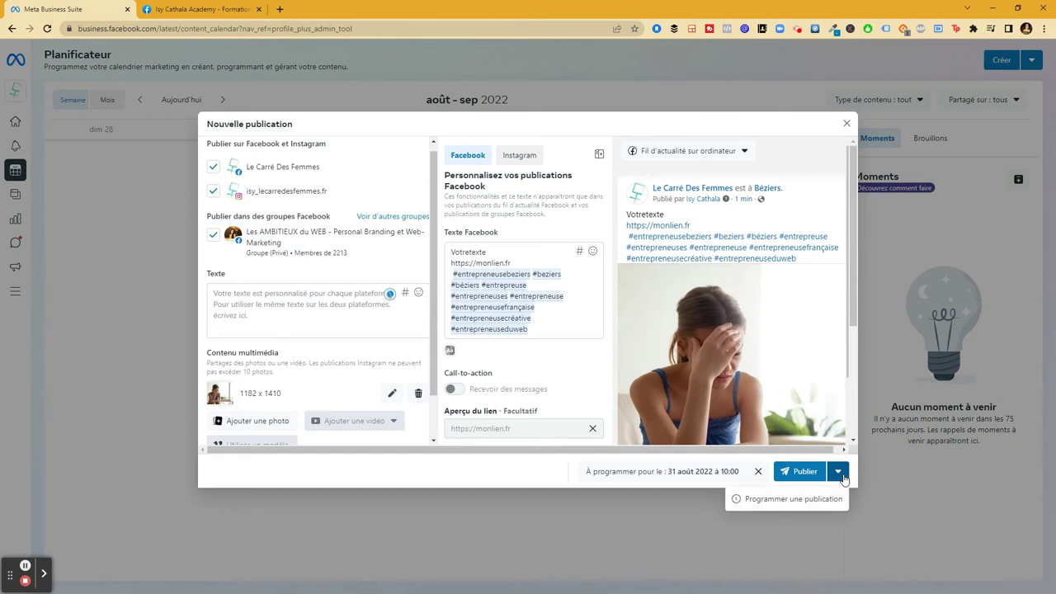
pyautogui.click(811, 499)
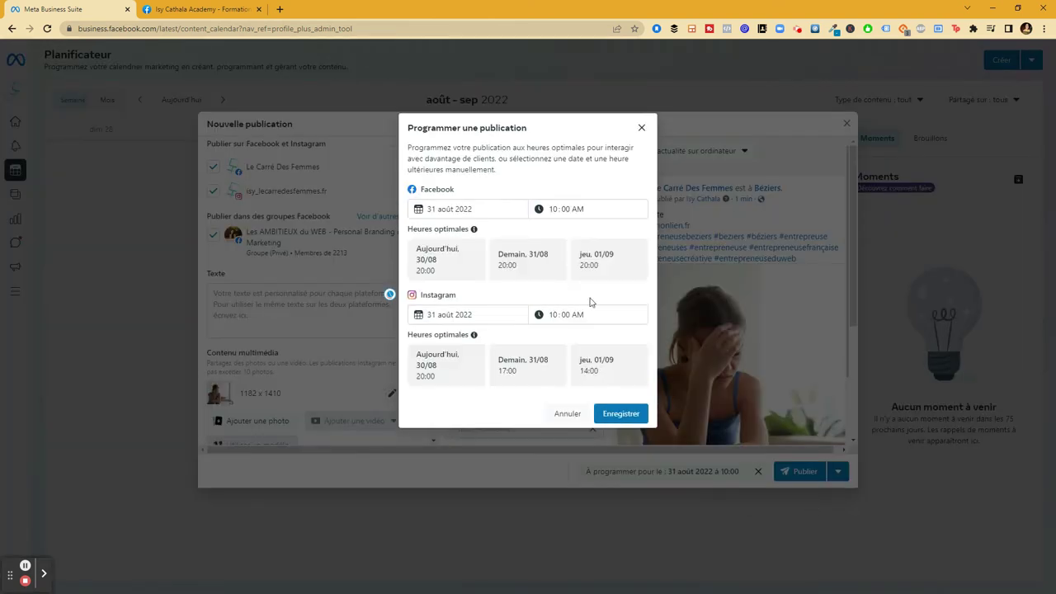
pyautogui.click(463, 209)
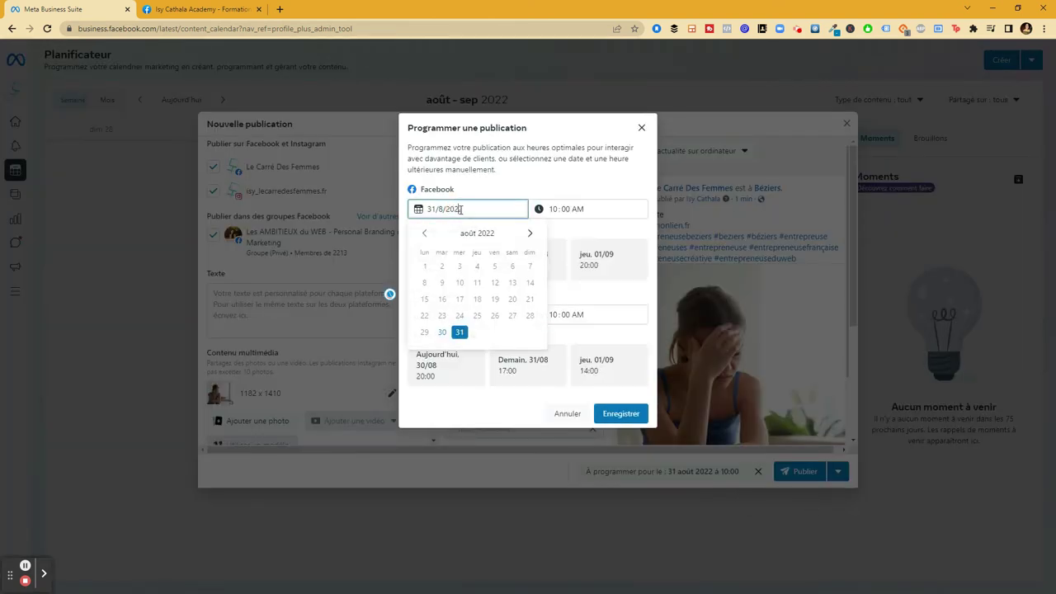
pyautogui.click(562, 209)
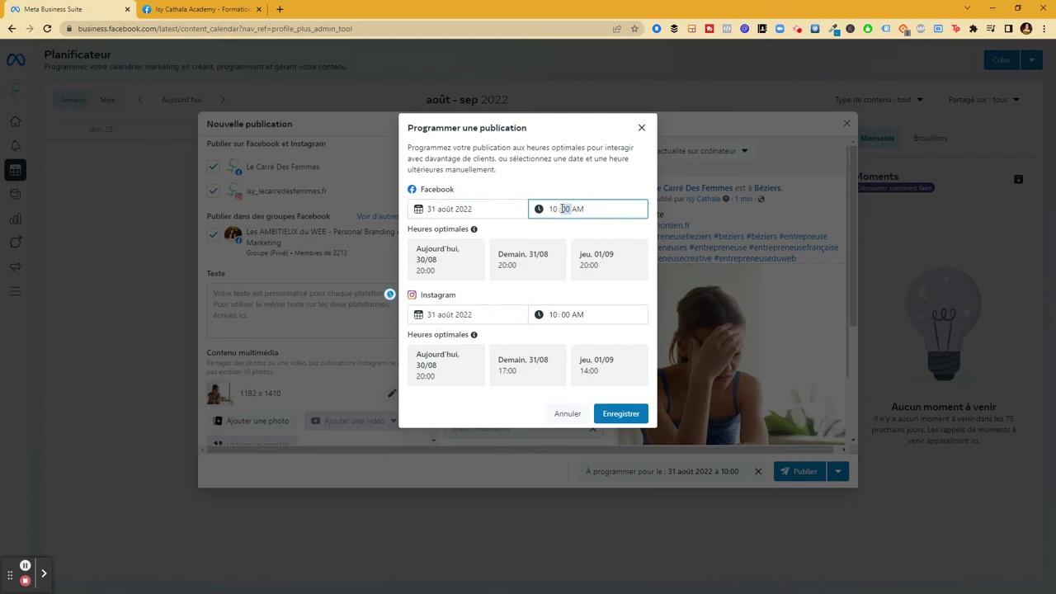
pyautogui.click(641, 127)
pyautogui.click(845, 124)
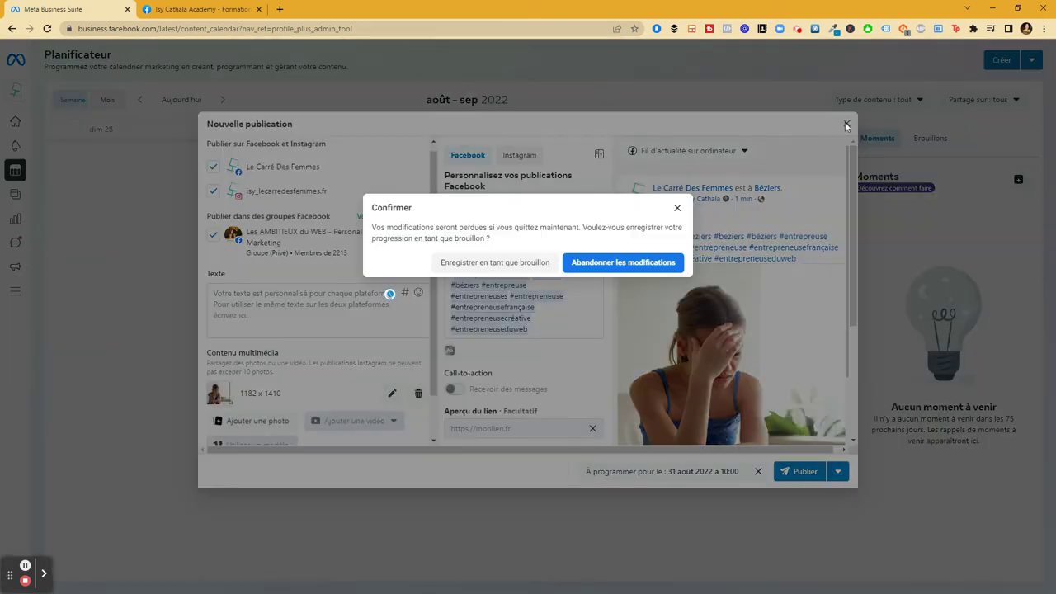
pyautogui.click(663, 266)
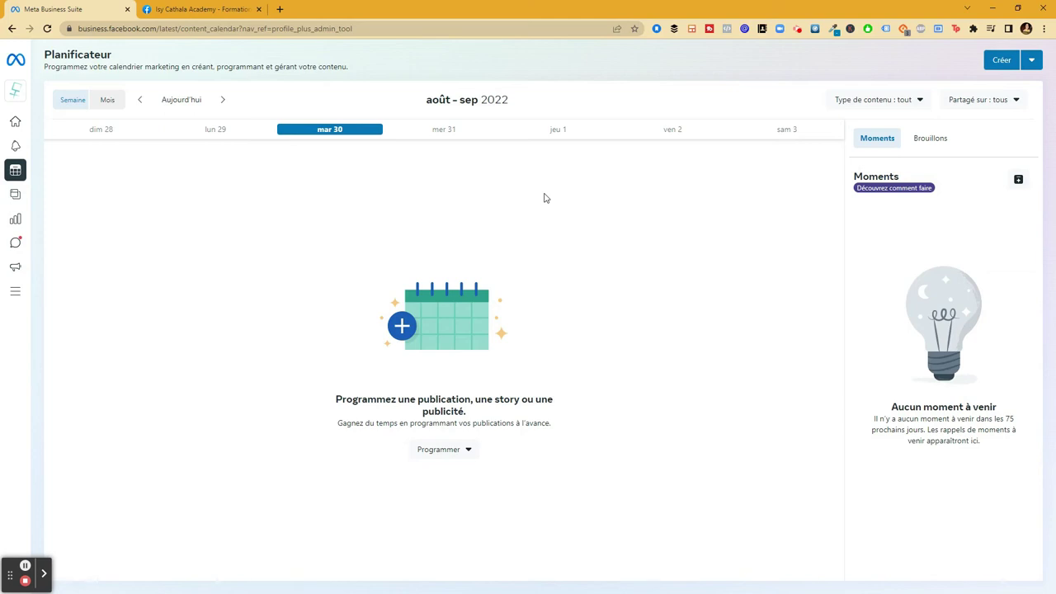
# - Look through the Contenu section, viewing the Fil et grille page with Instagram as a grid and expanding Collections
pyautogui.moveTo(19, 239)
pyautogui.click(42, 198)
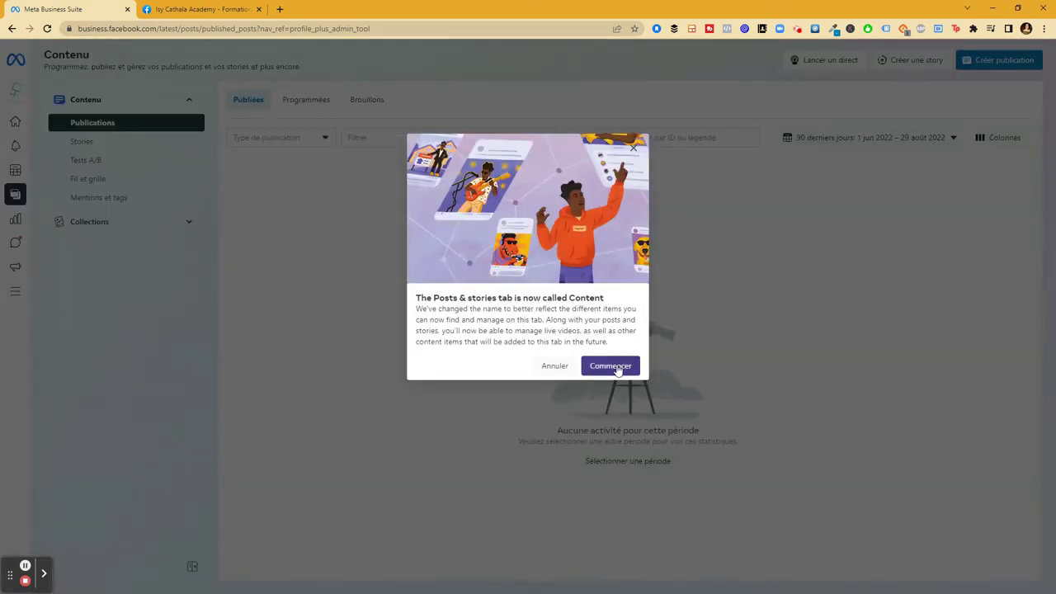
pyautogui.click(619, 370)
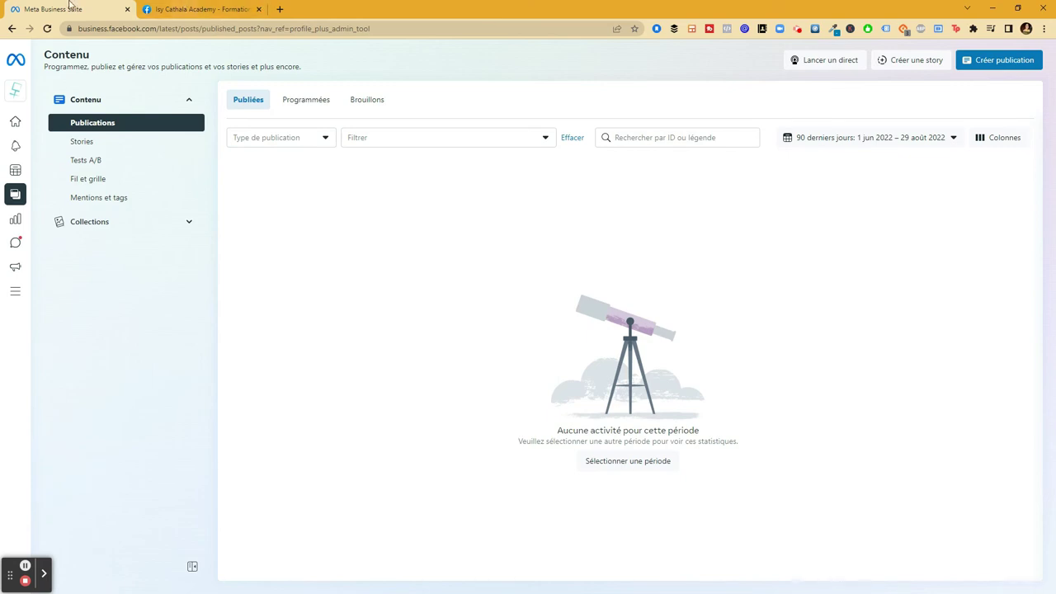
pyautogui.click(95, 182)
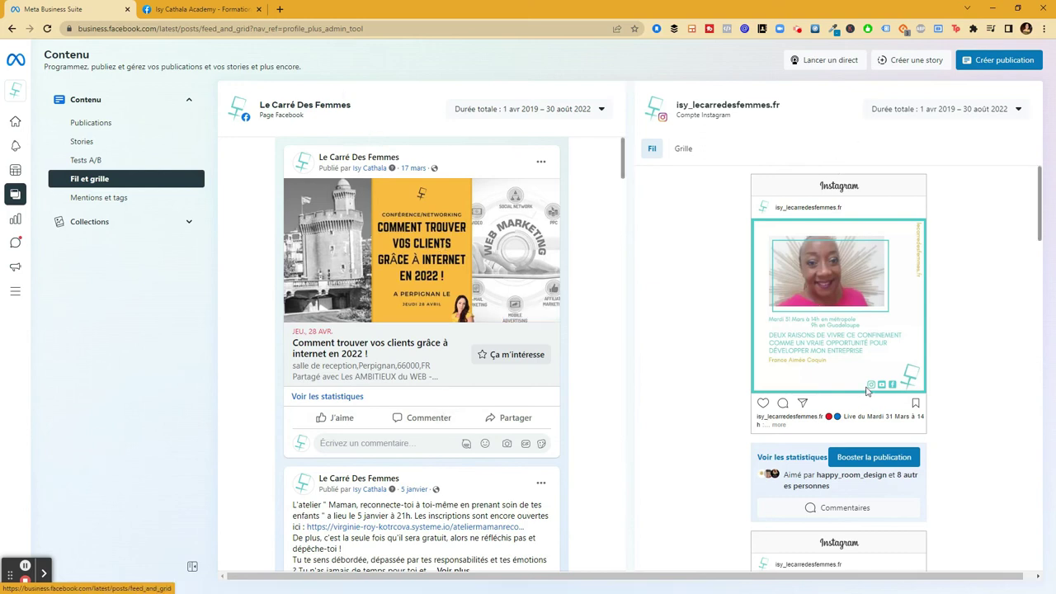
pyautogui.click(683, 150)
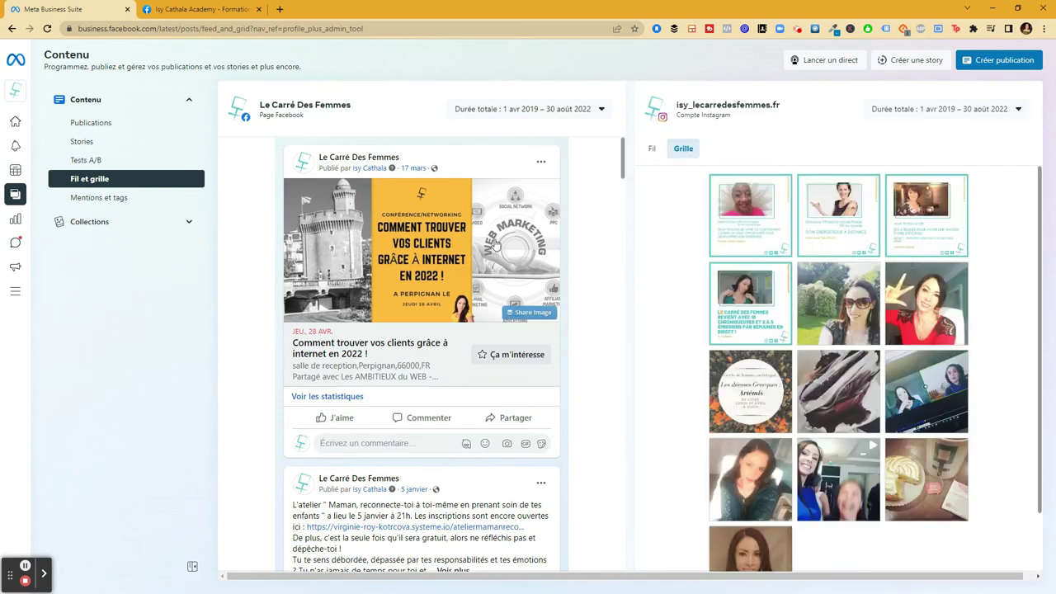
pyautogui.click(189, 225)
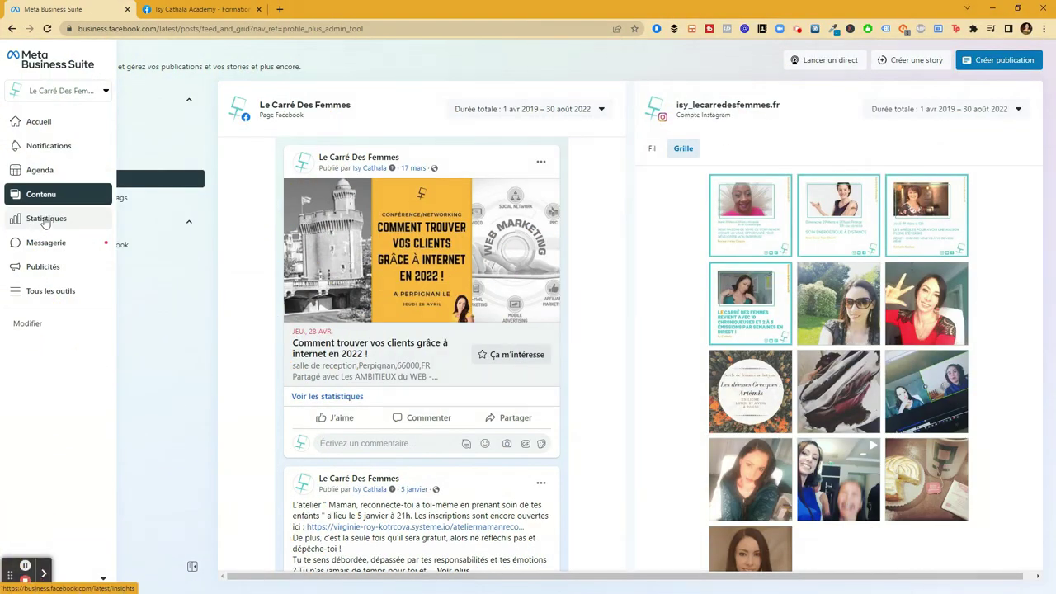
# - Examine the Statistiques overview, dismissing the weekly retrospective, and check the available date ranges without changing the period
pyautogui.click(46, 221)
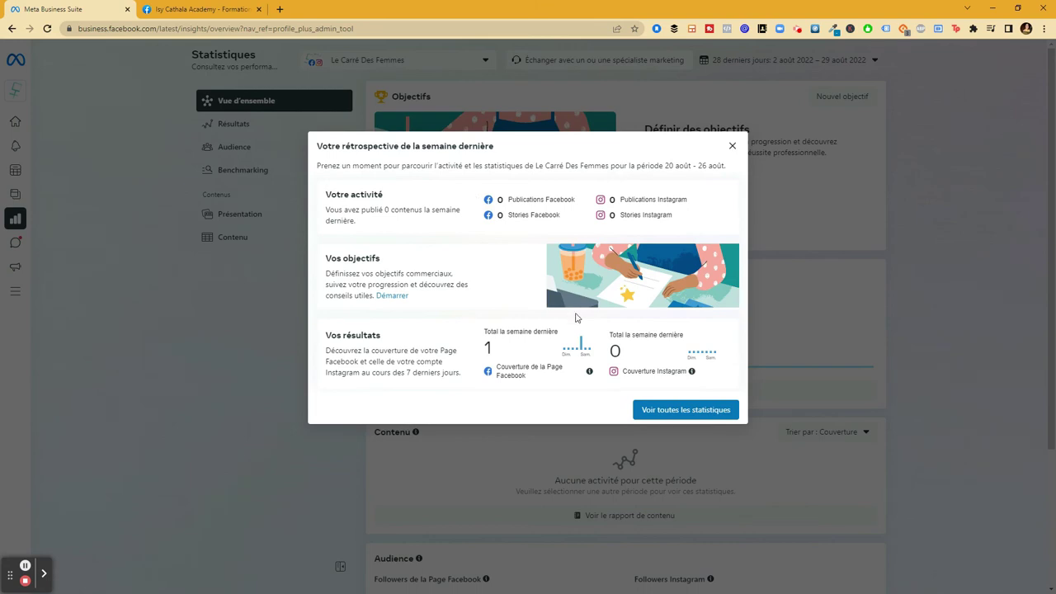
pyautogui.click(732, 146)
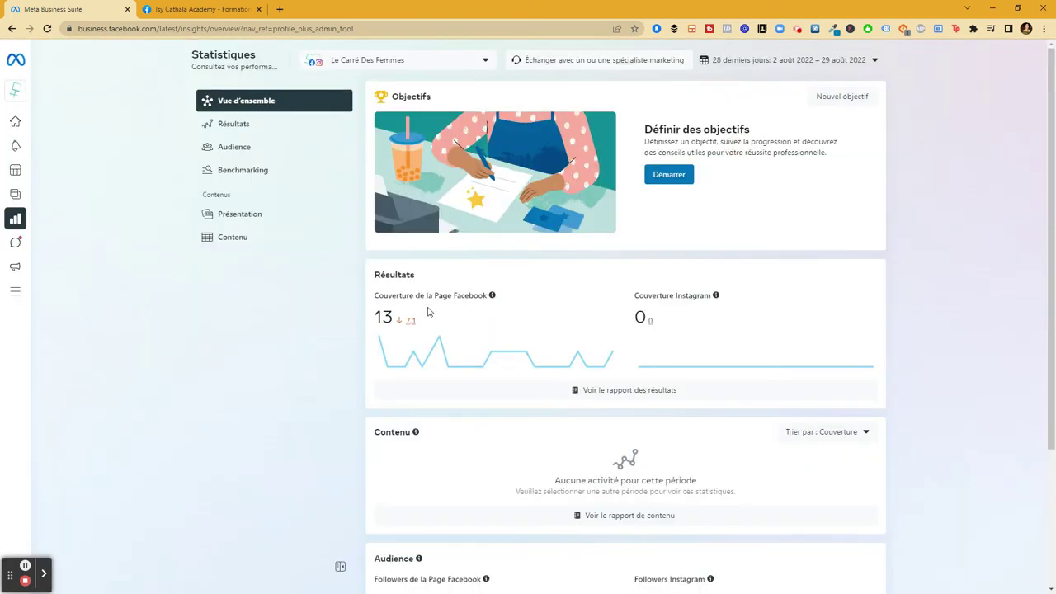
pyautogui.moveTo(400, 330)
pyautogui.moveTo(1049, 179); pyautogui.dragTo(1053, 321)
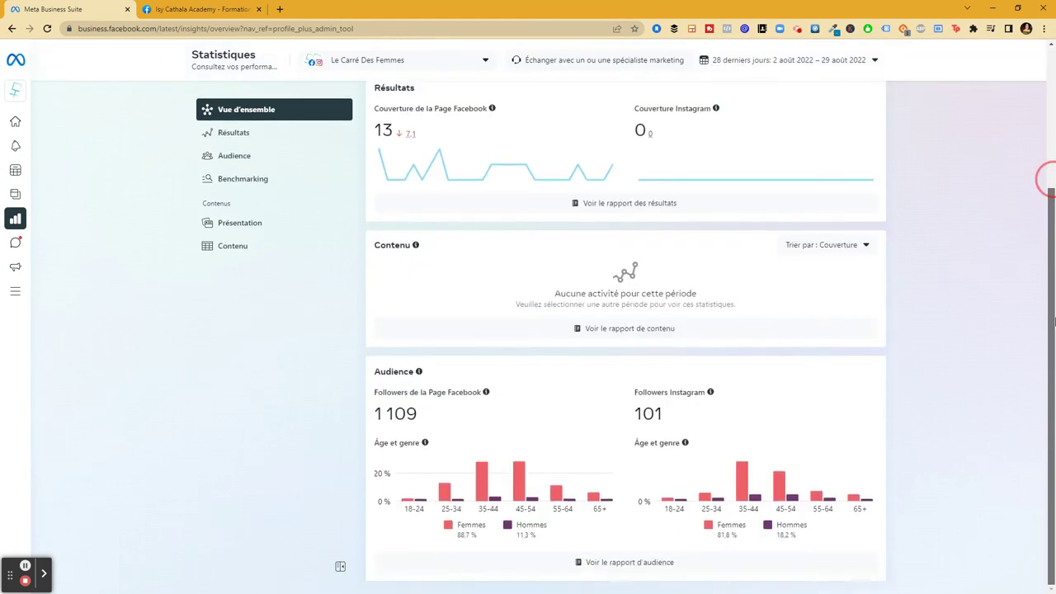
pyautogui.moveTo(1055, 360); pyautogui.dragTo(1029, 250)
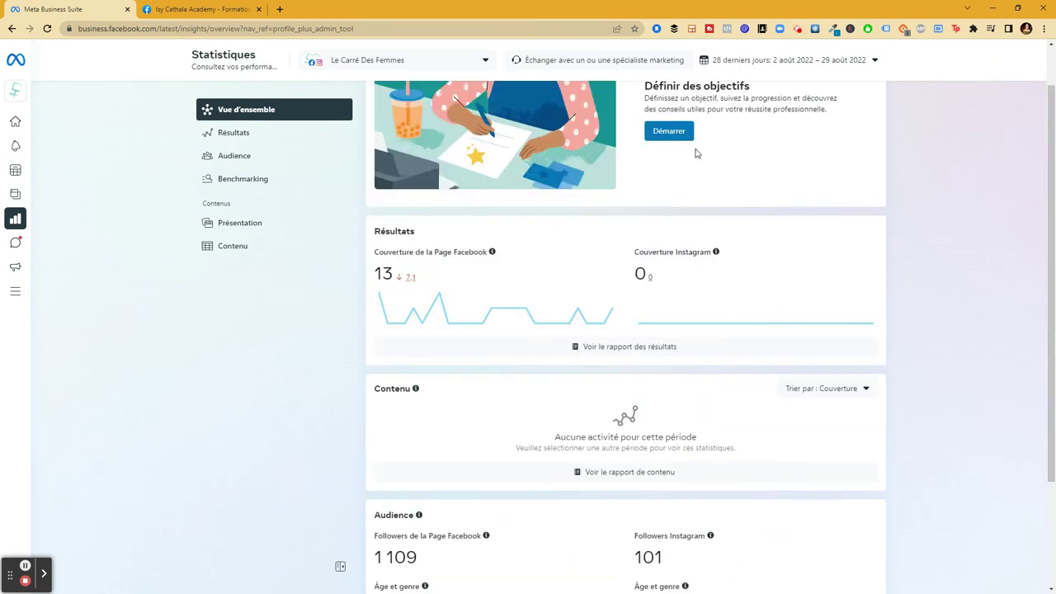
pyautogui.click(875, 61)
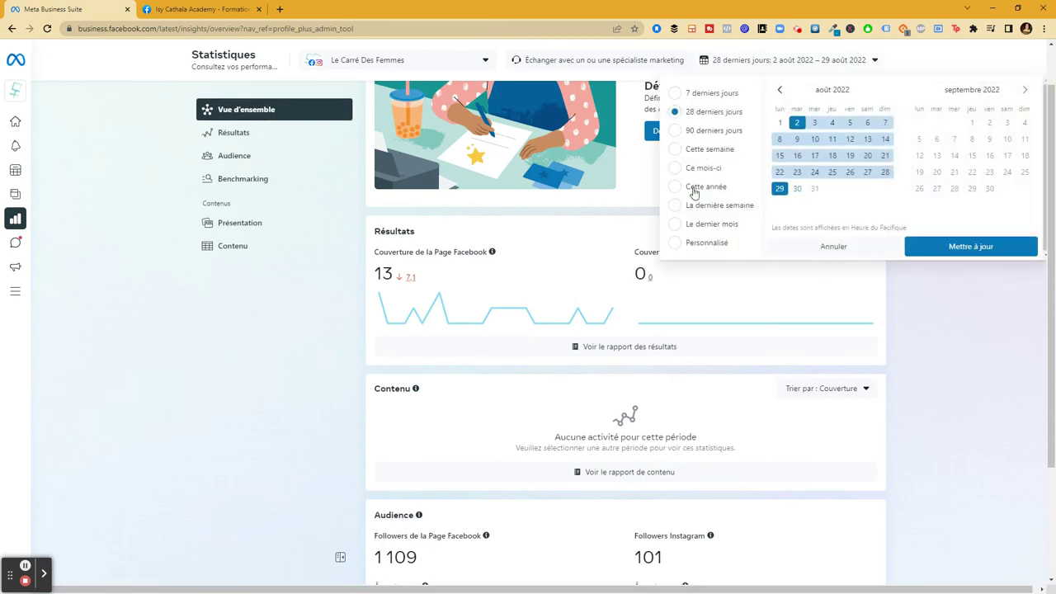
pyautogui.click(306, 368)
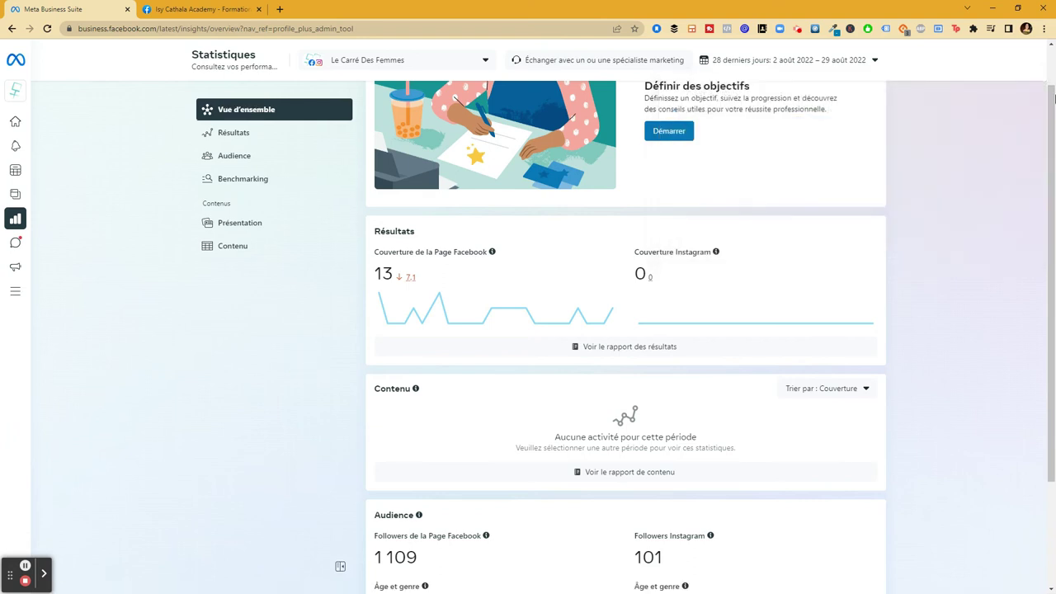
pyautogui.moveTo(1054, 100); pyautogui.dragTo(1048, 280)
# - Examine the Résultats report and the current audience's age, gender and main cities on Facebook and Instagram
pyautogui.click(227, 136)
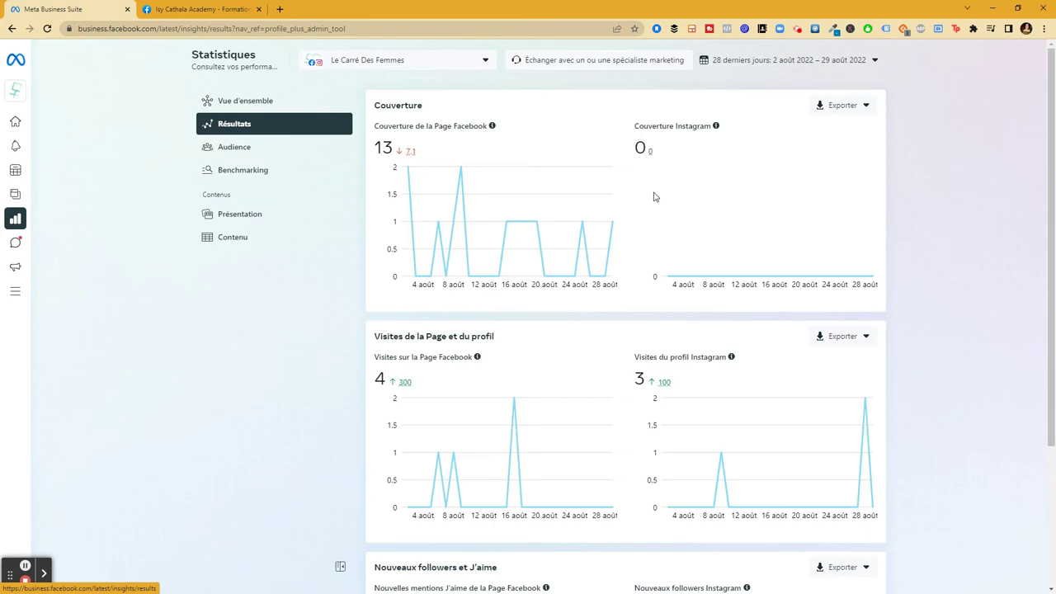
pyautogui.click(243, 154)
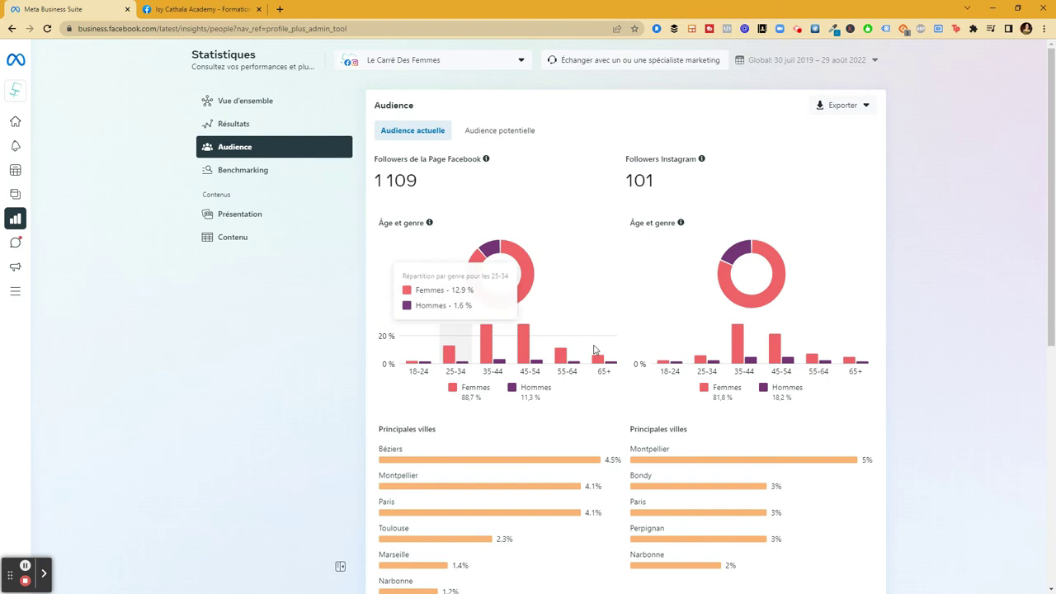
pyautogui.moveTo(532, 350)
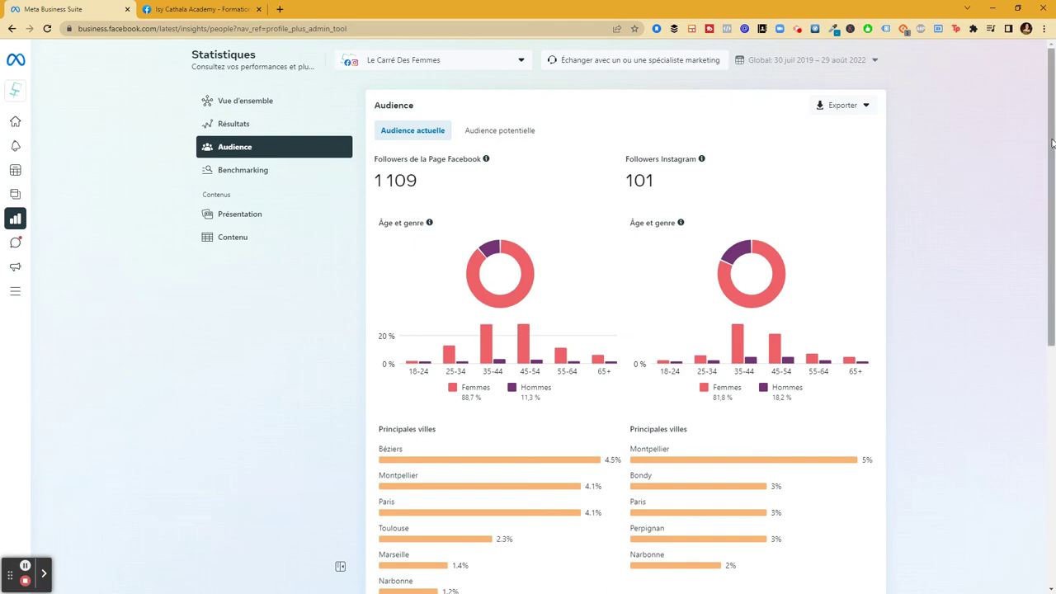
pyautogui.moveTo(1055, 101); pyautogui.dragTo(1054, 163)
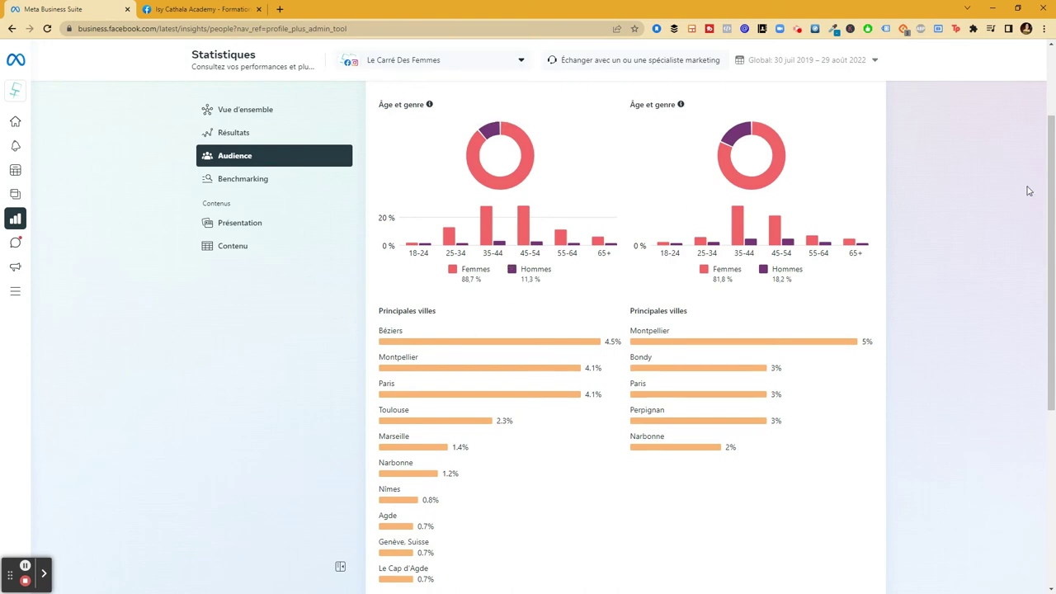
pyautogui.moveTo(1051, 163); pyautogui.dragTo(1051, 170)
pyautogui.moveTo(1053, 207); pyautogui.dragTo(1054, 346)
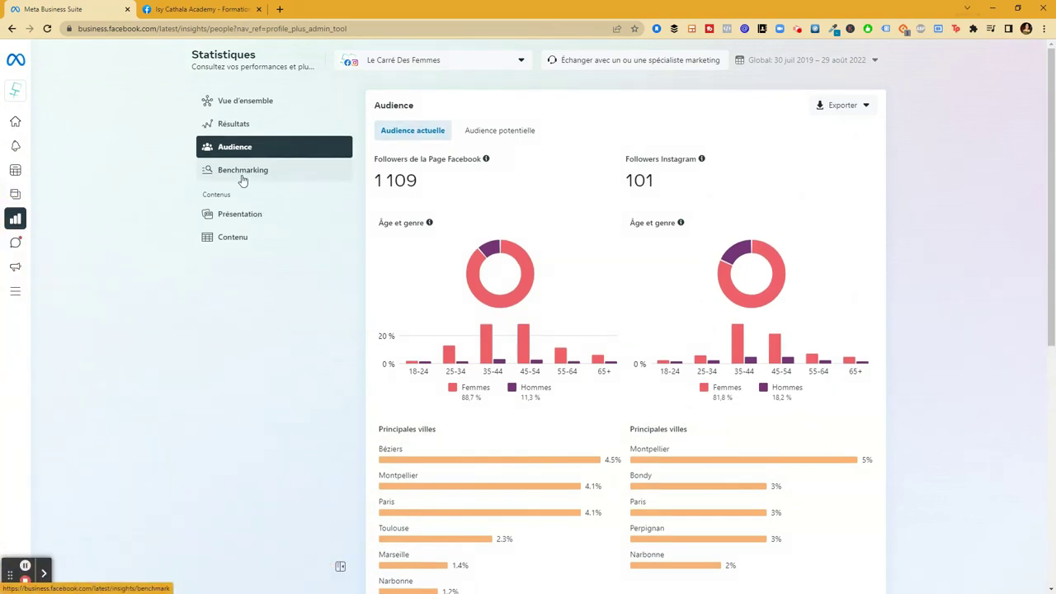
# - View the Benchmarking comparison of similar businesses, then open and close the form for adding Facebook businesses
pyautogui.click(244, 181)
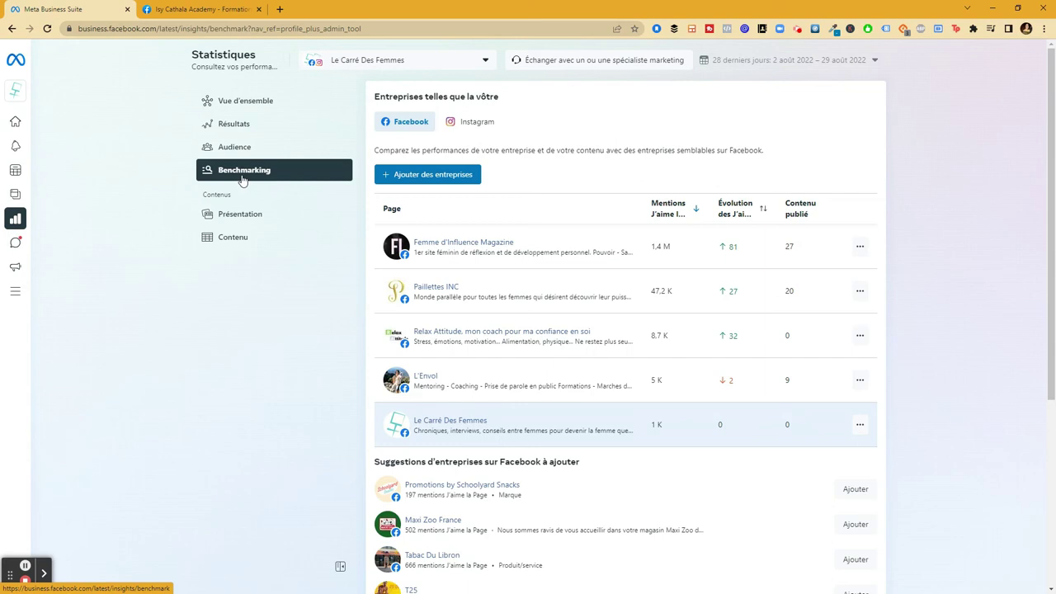
pyautogui.click(428, 172)
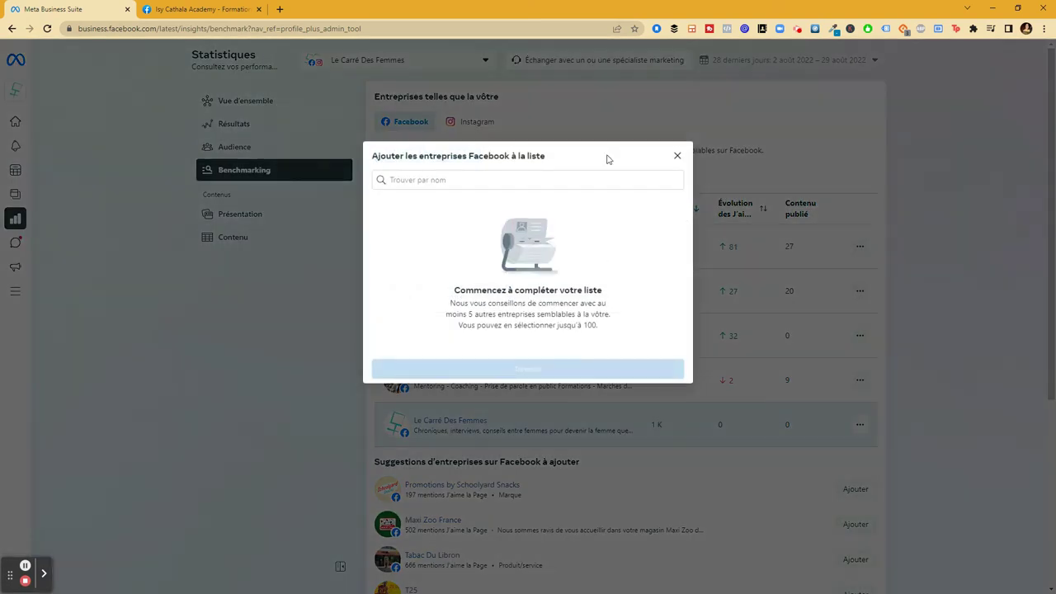
pyautogui.click(678, 156)
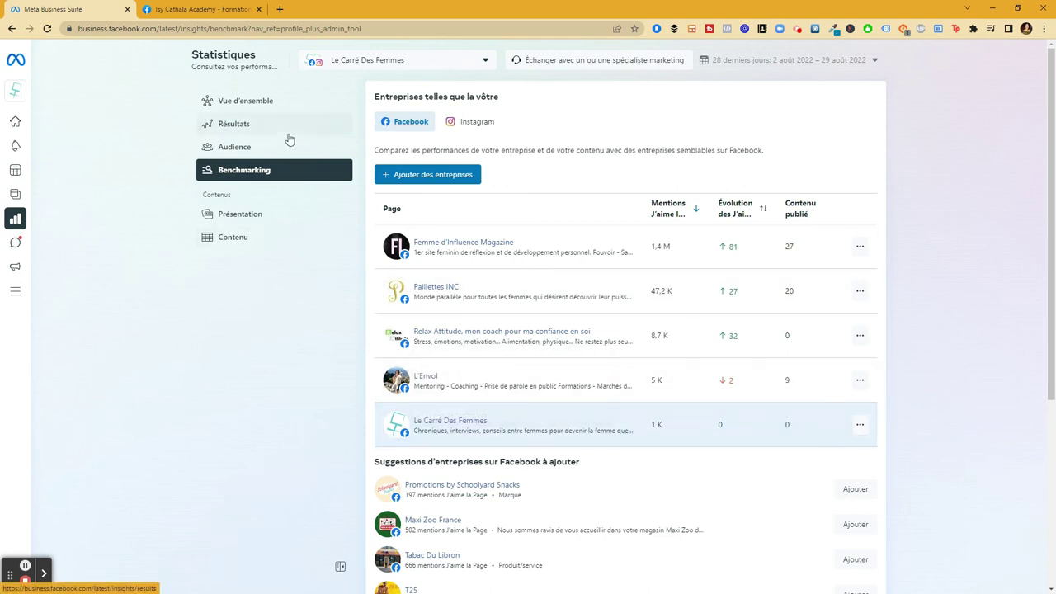
# - View the Présentation summary and the Contenu report in the content statistics
pyautogui.click(247, 223)
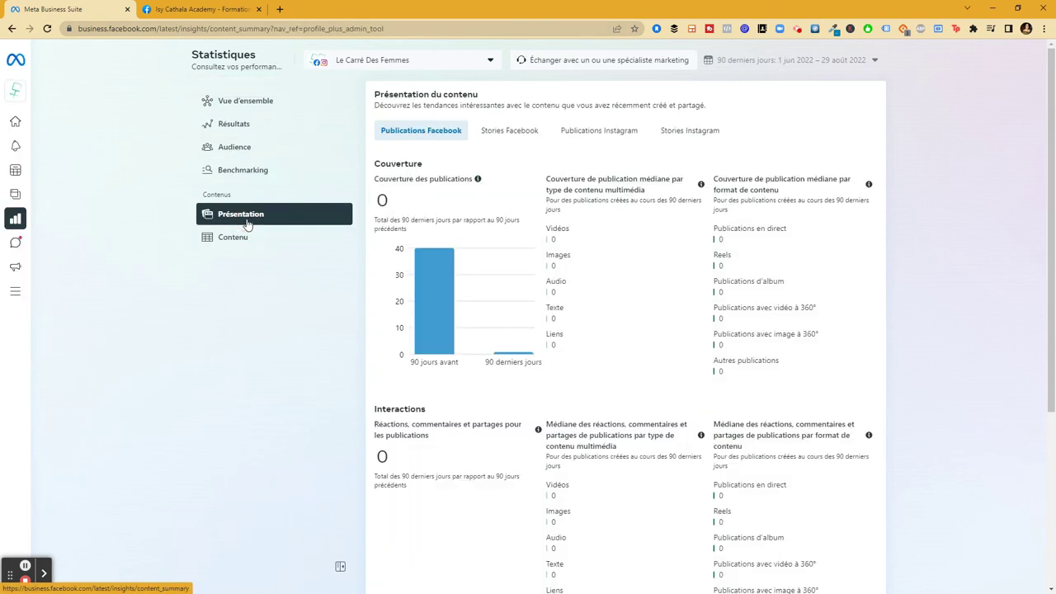
pyautogui.click(245, 240)
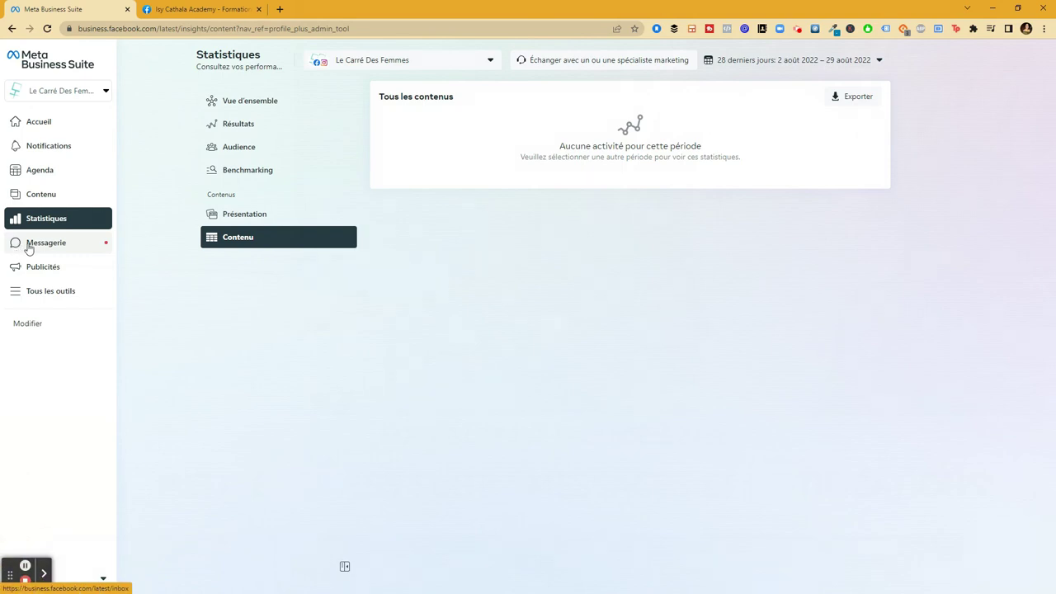
# - Open the Messagerie inbox and view all messages, the Messenger conversations and the Instagram Direct conversations
pyautogui.click(26, 245)
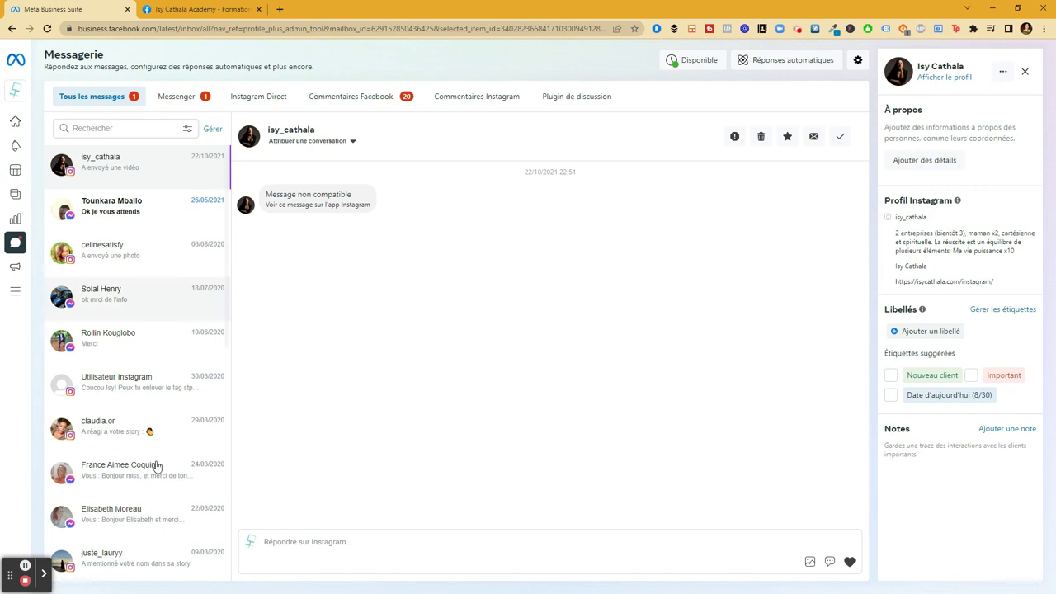
pyautogui.click(177, 103)
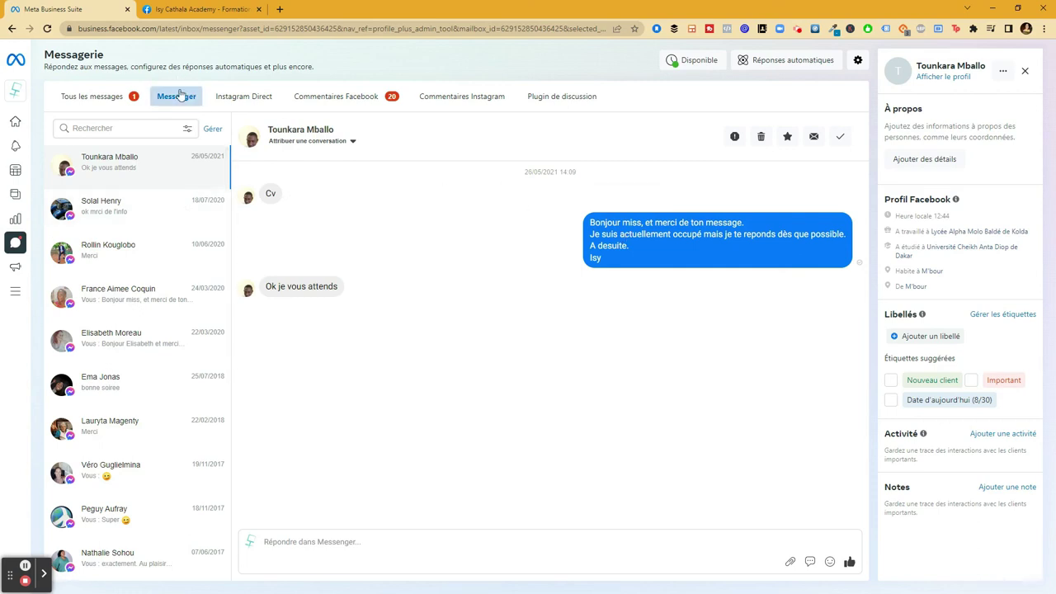
pyautogui.click(263, 100)
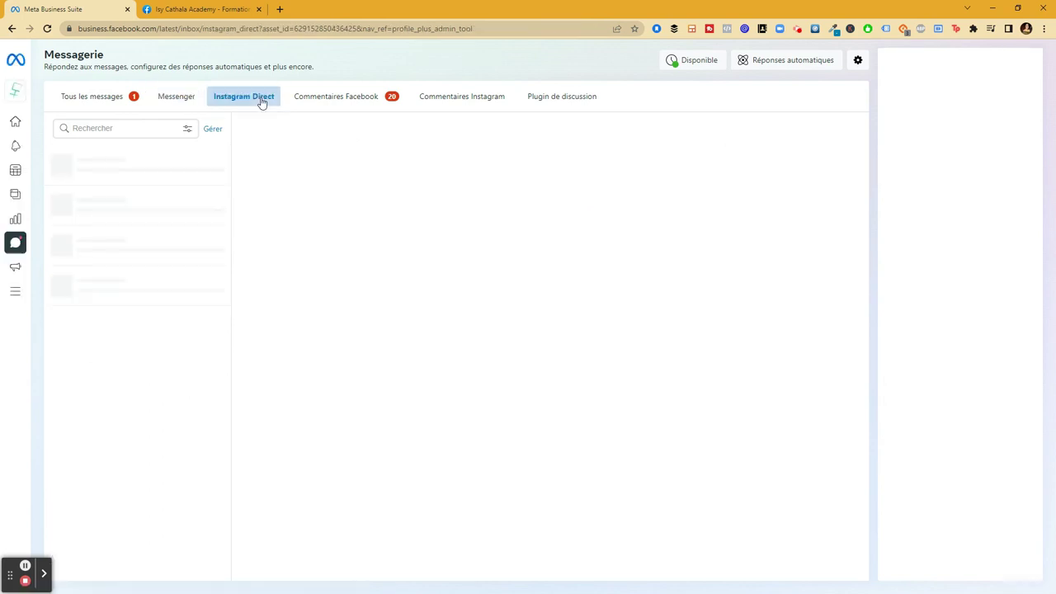
# - In the Facebook comments, delete the "J'adore bien ma chère" comment from the "Bonjour les Ambitieux du Web" post
pyautogui.click(348, 97)
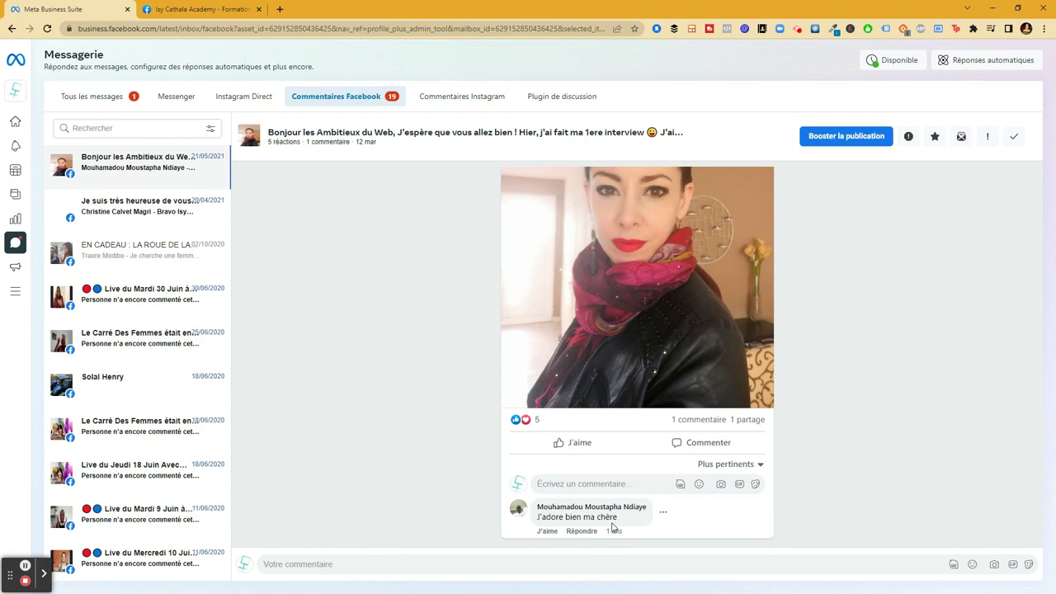
pyautogui.click(664, 513)
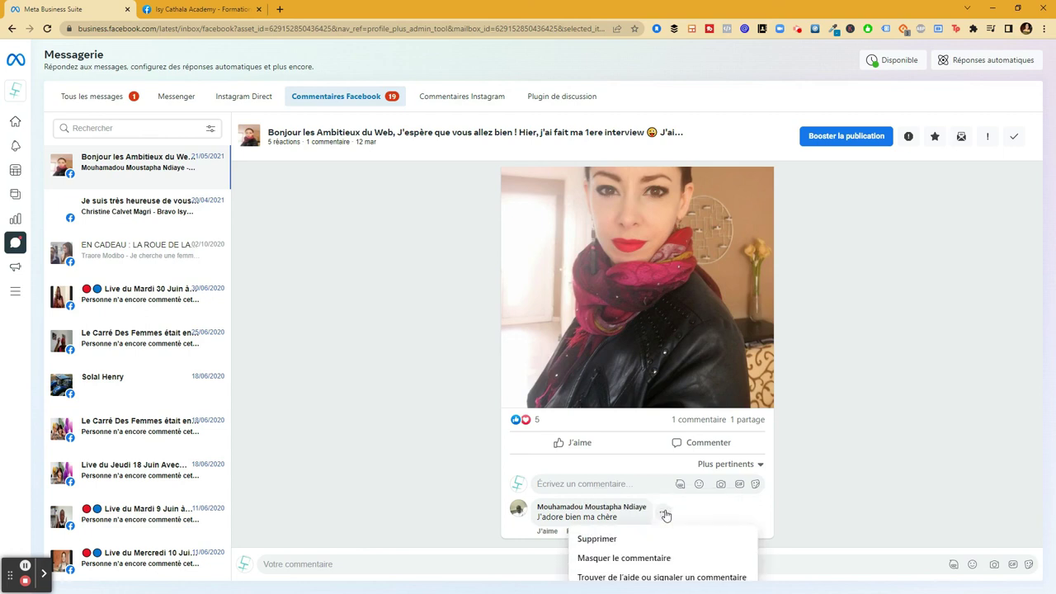
pyautogui.click(623, 538)
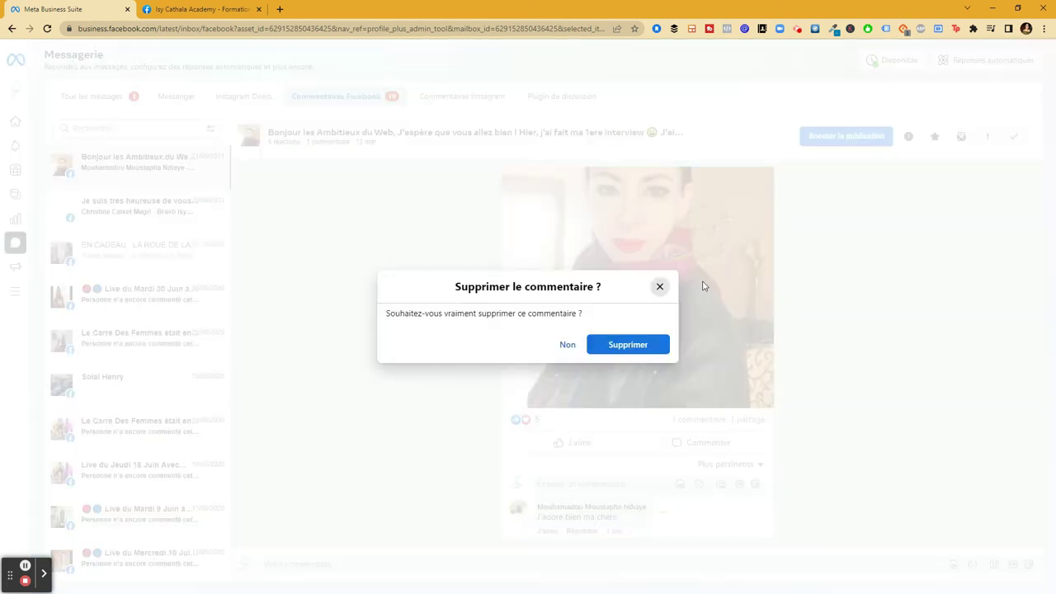
pyautogui.click(634, 345)
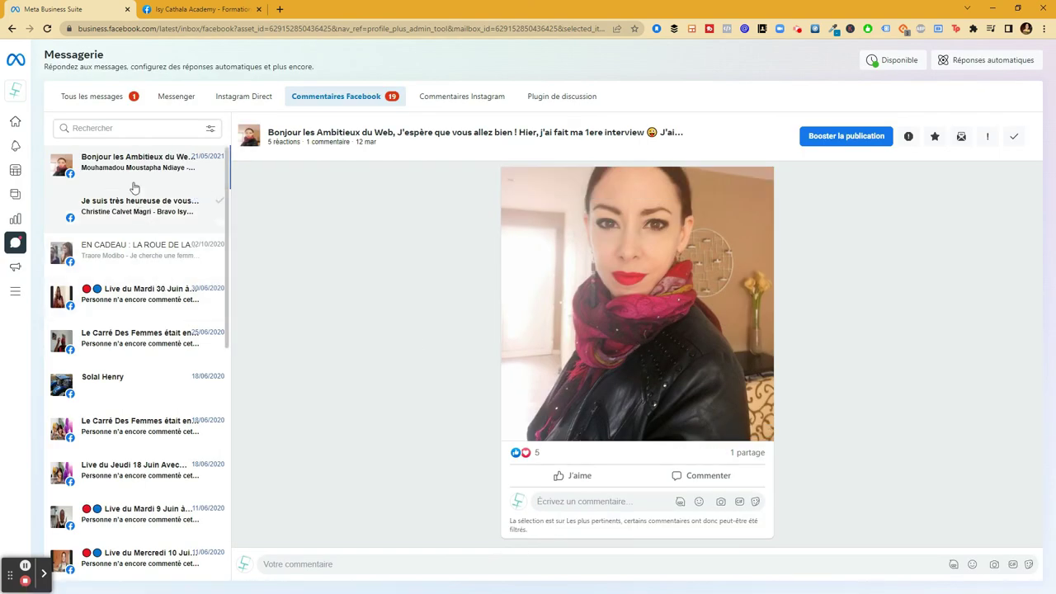
# - Mark the "Bonjour les Ambitieux du Web" and "Je suis très heureuse de vous partager mon partenariat" comment threads as done
pyautogui.click(1016, 137)
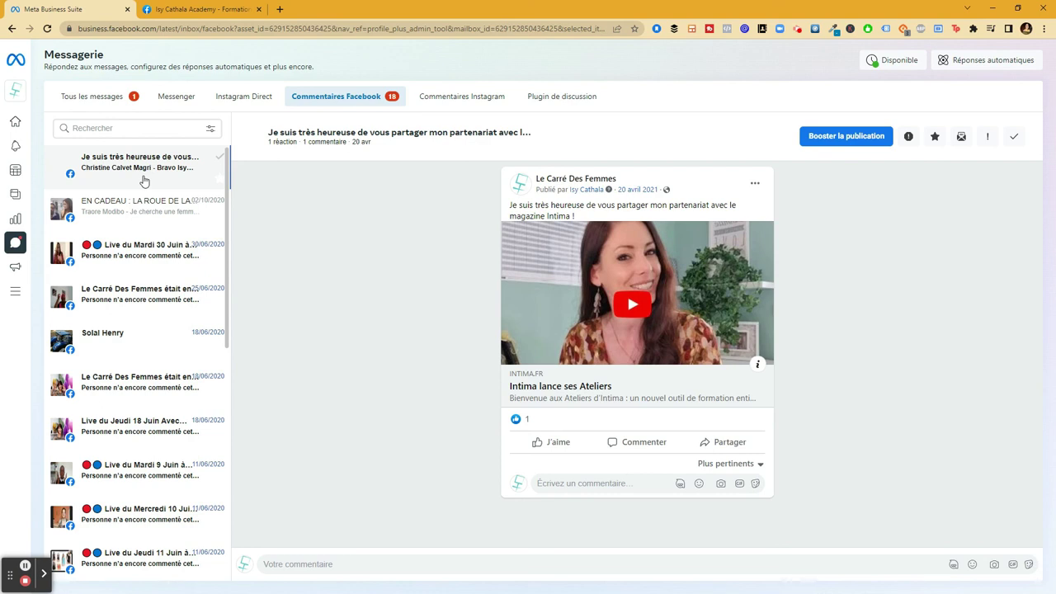
pyautogui.click(542, 483)
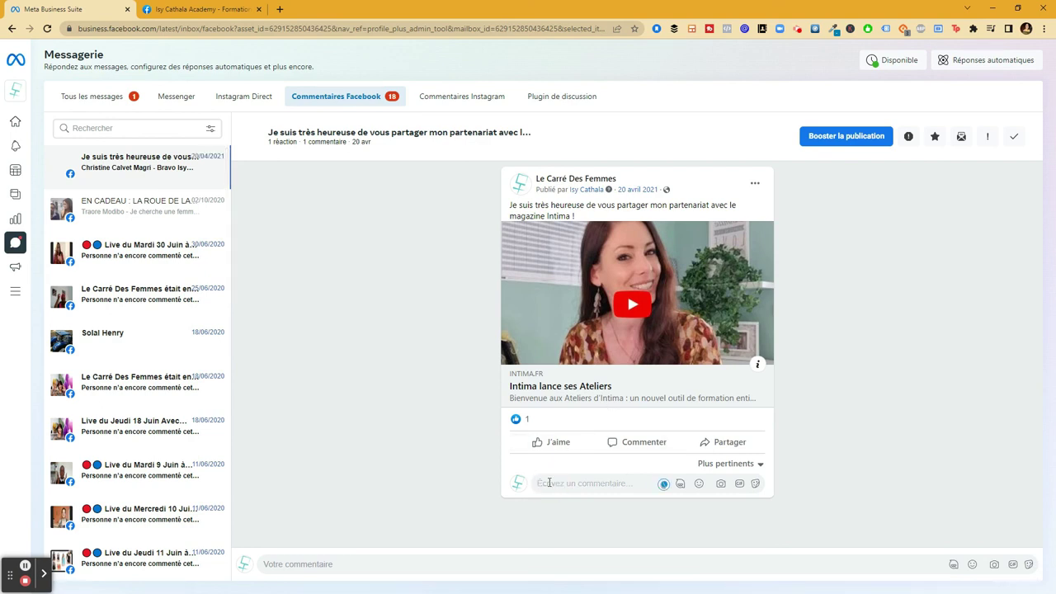
pyautogui.click(1015, 137)
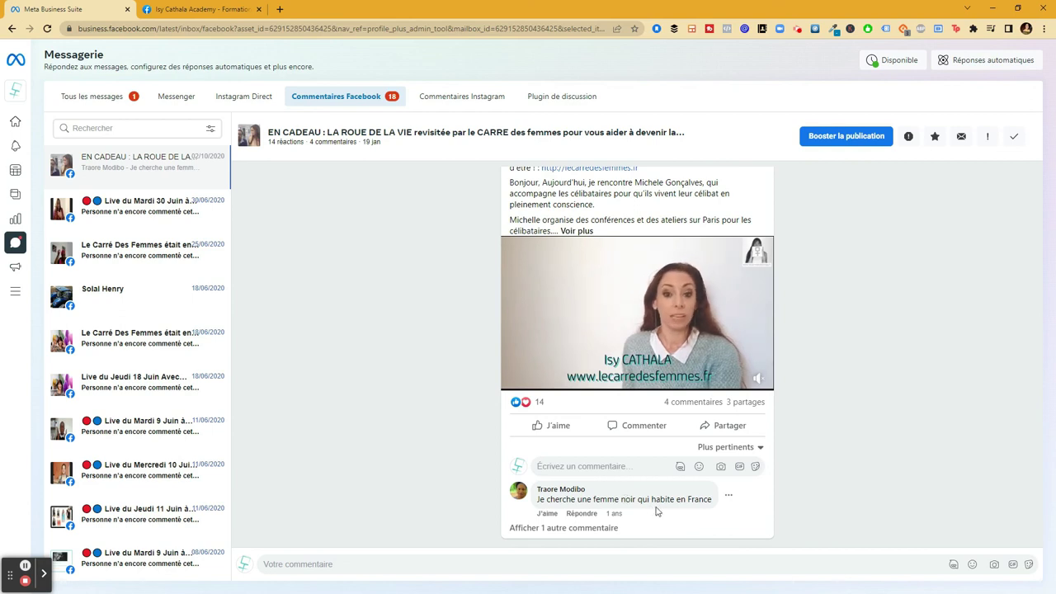
# - Delete the comment beginning "Je cherche une femme" from the "EN CADEAU : LA ROUE DE LA VIE" post
pyautogui.click(729, 496)
pyautogui.click(659, 524)
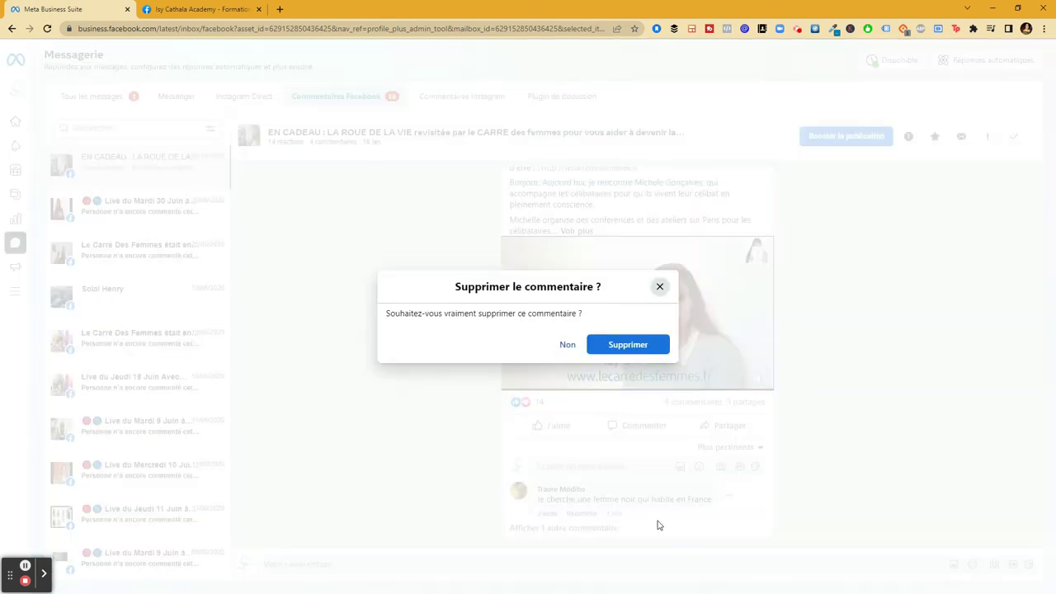
pyautogui.click(628, 344)
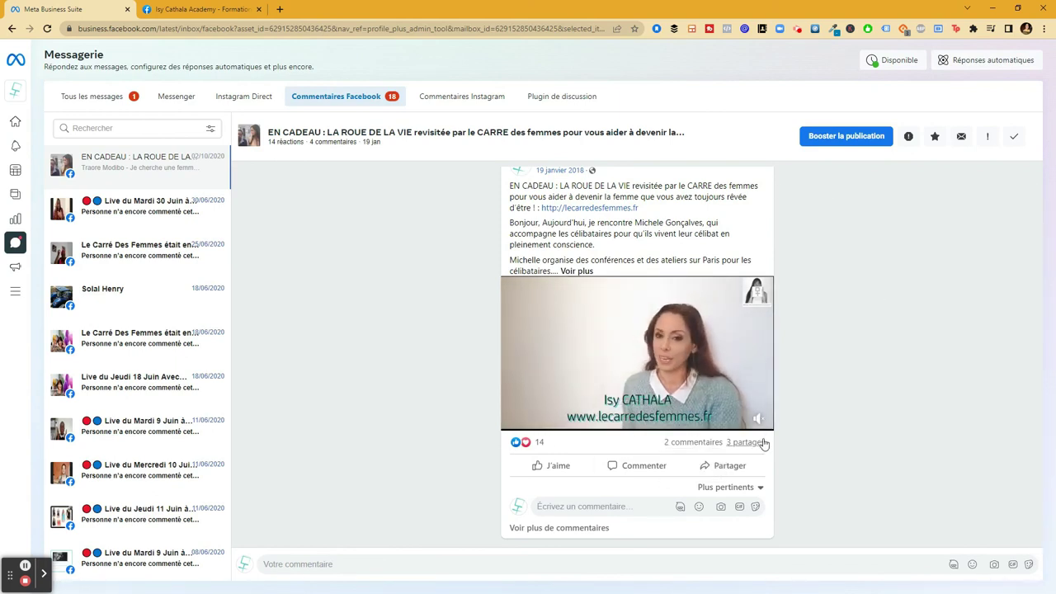
# - View the Publicités advertising summary and open the full list of Meta Business Suite tools
pyautogui.moveTo(220, 286)
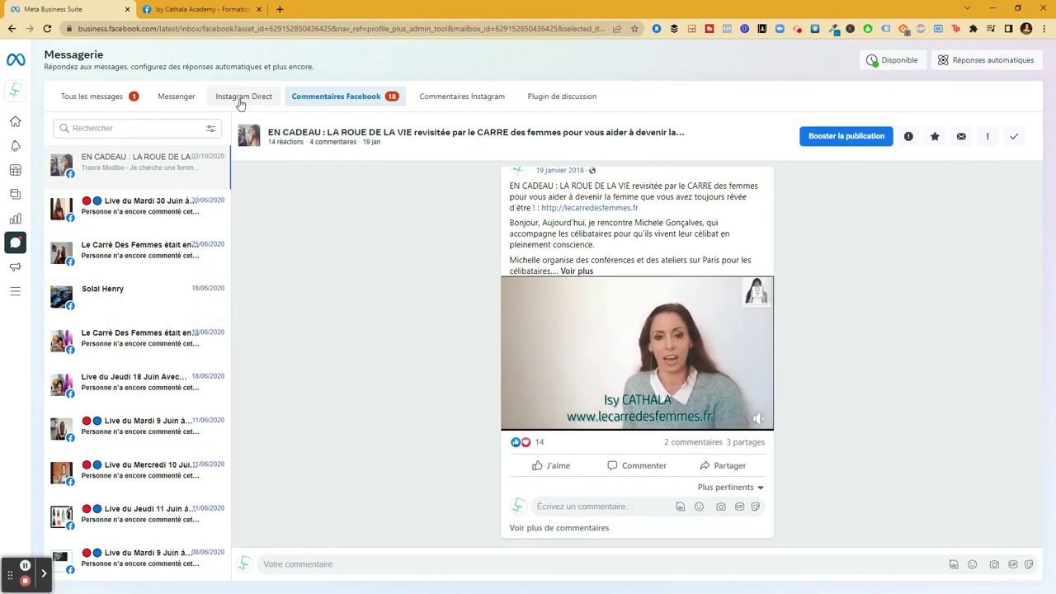
pyautogui.click(15, 270)
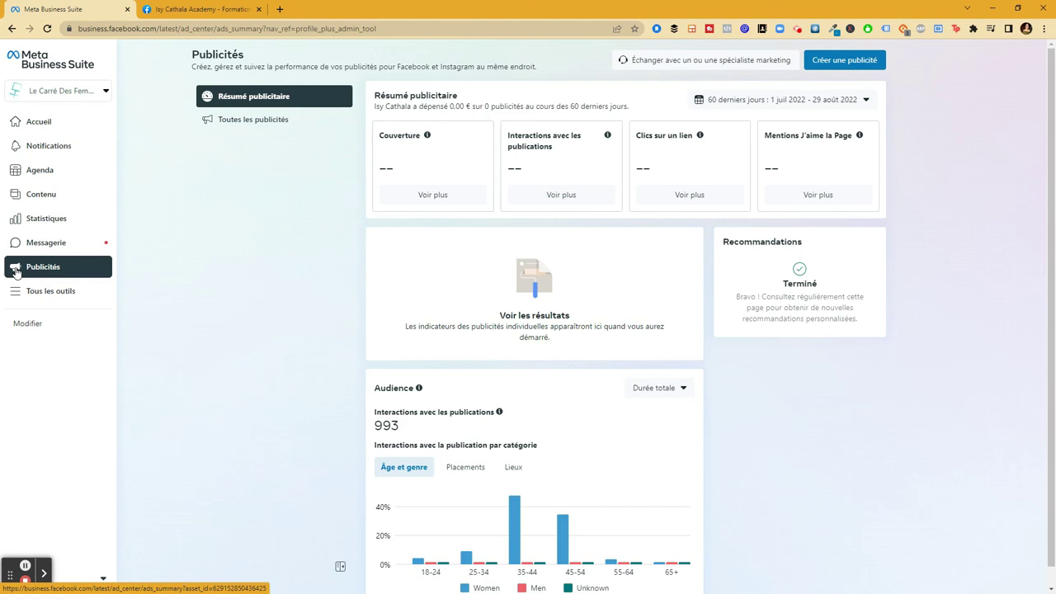
pyautogui.click(40, 294)
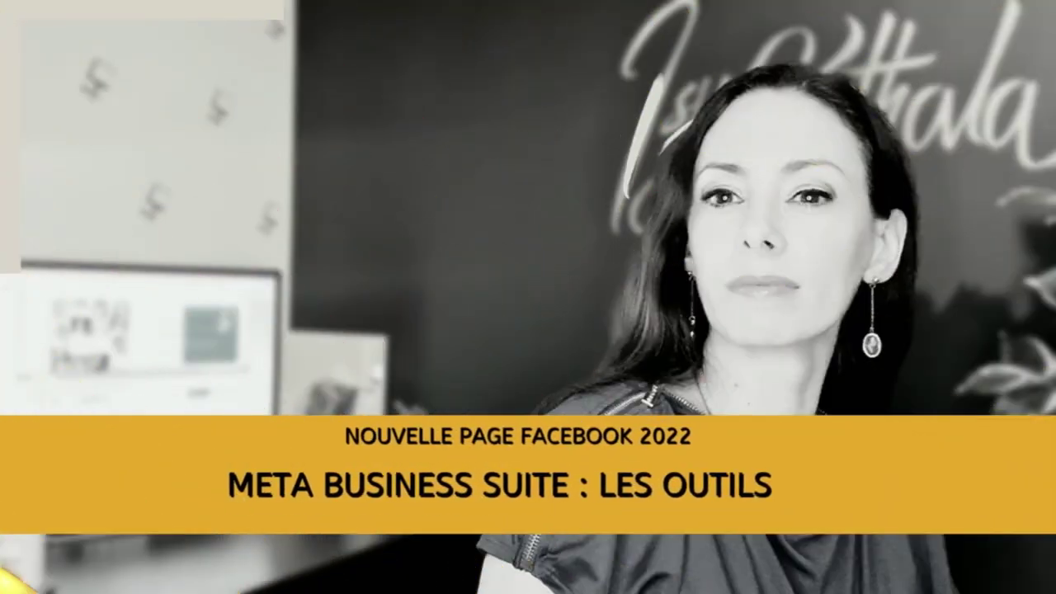